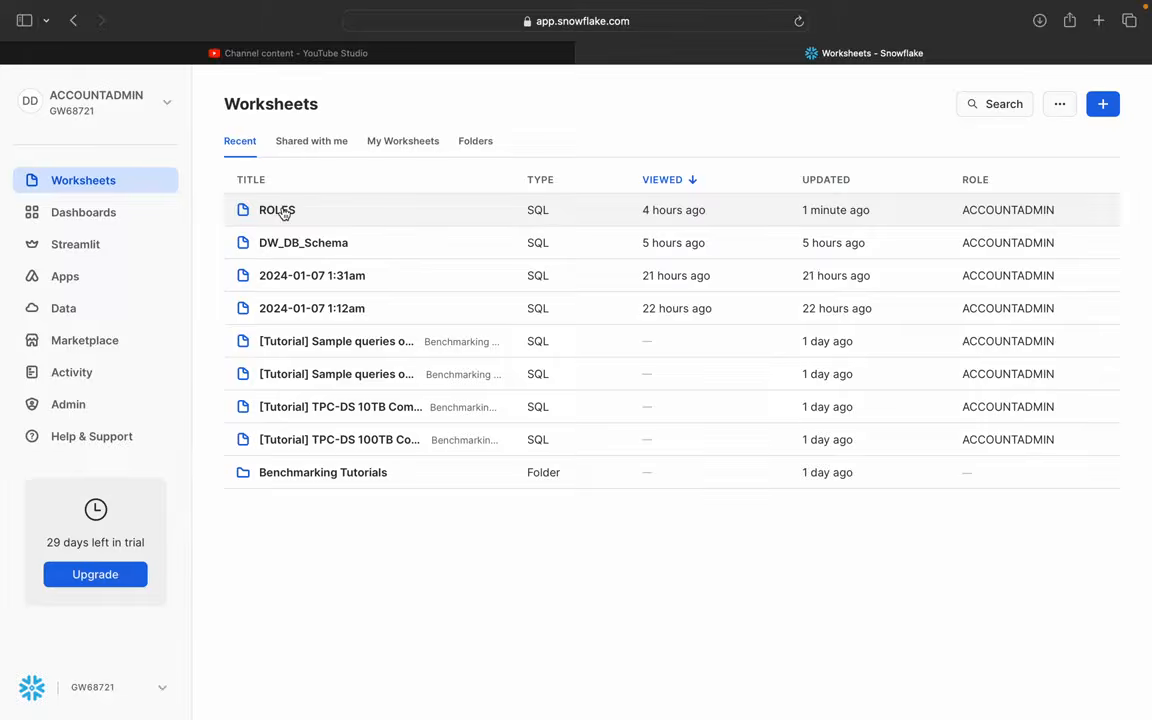
Step: Open the ROLES worksheet and run its CREATE or replace TABLE statement to create the CAR_SALE_CSV table
left_click(277, 210)
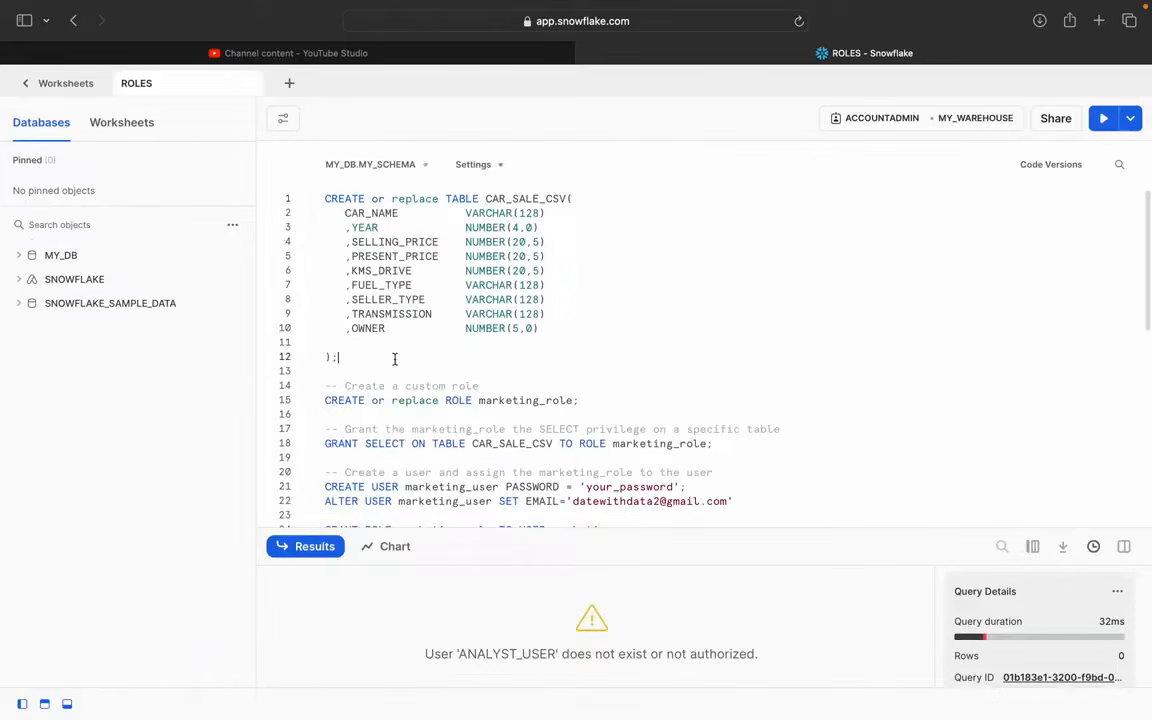
left_click_drag(392, 360, 312, 172)
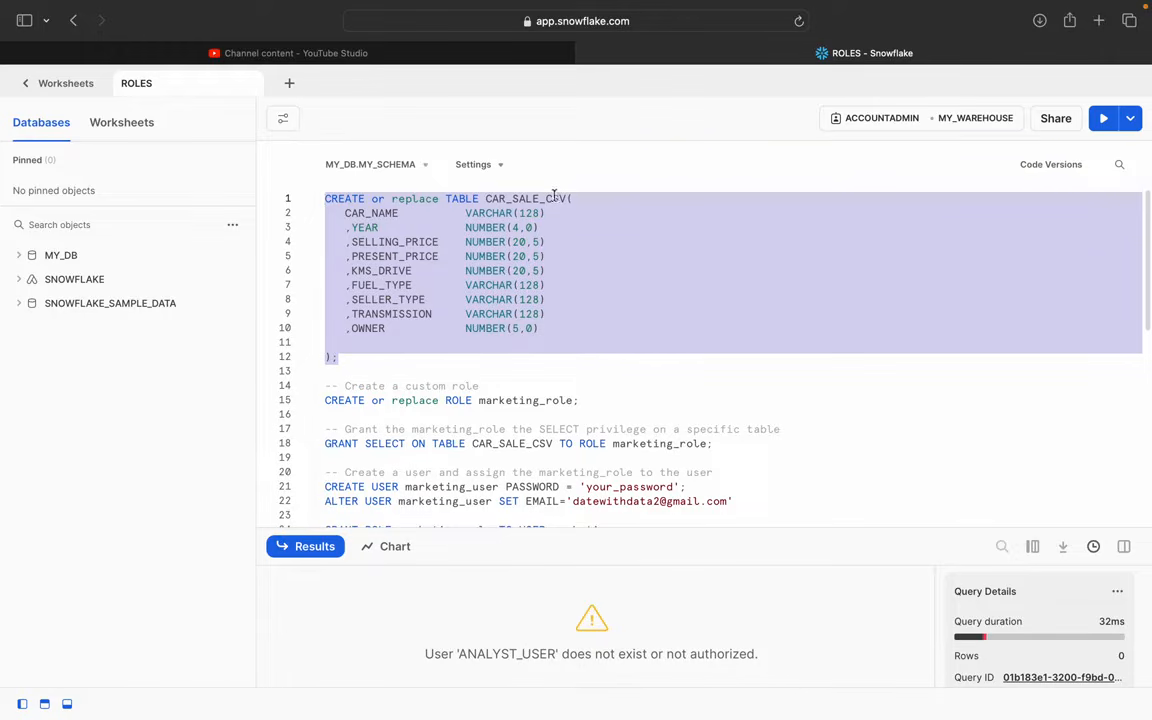
left_click(1106, 120)
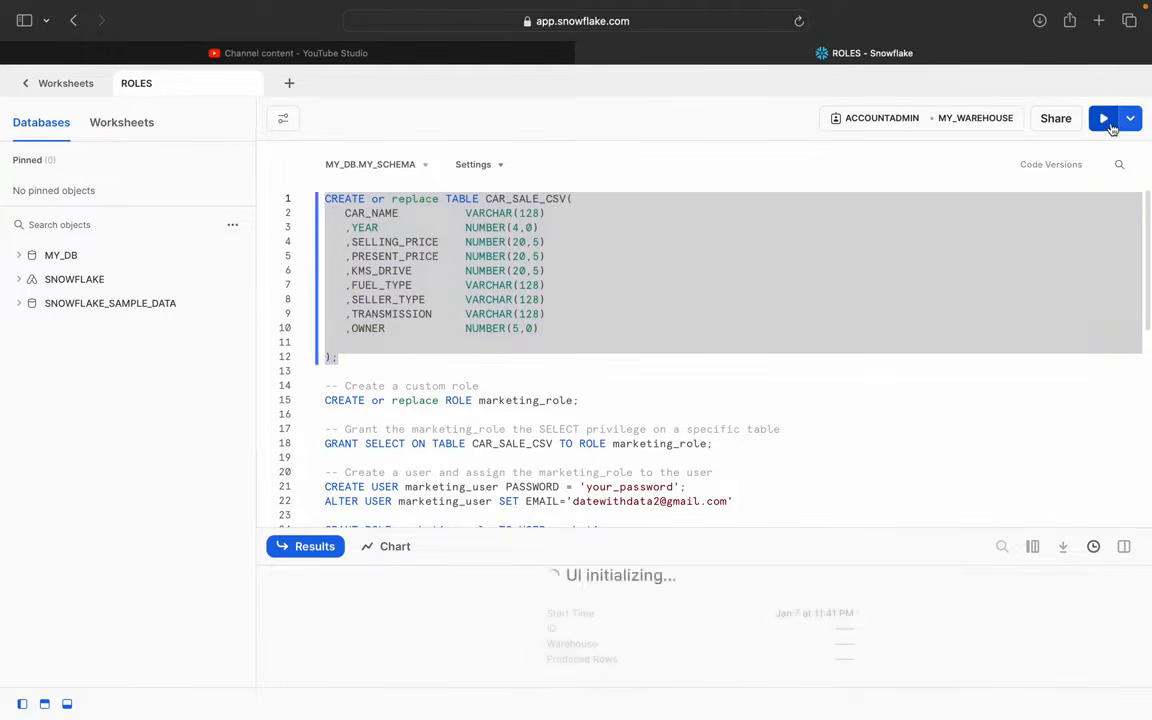
left_click(568, 381)
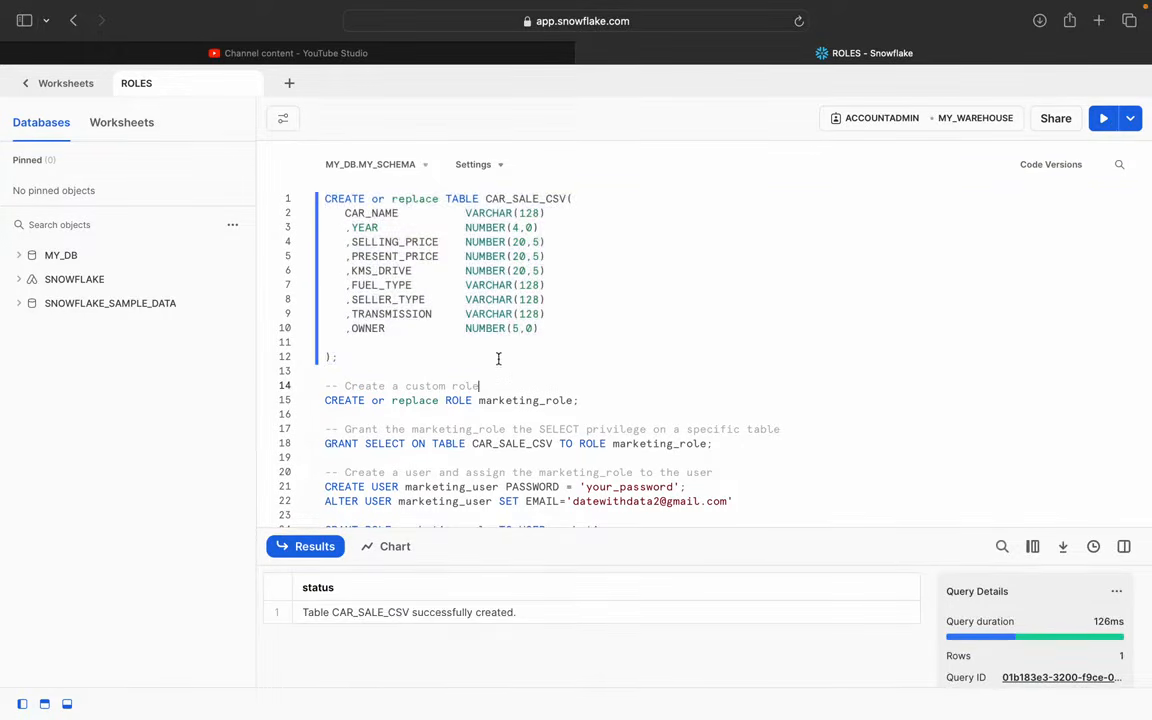
left_click_drag(362, 354, 312, 198)
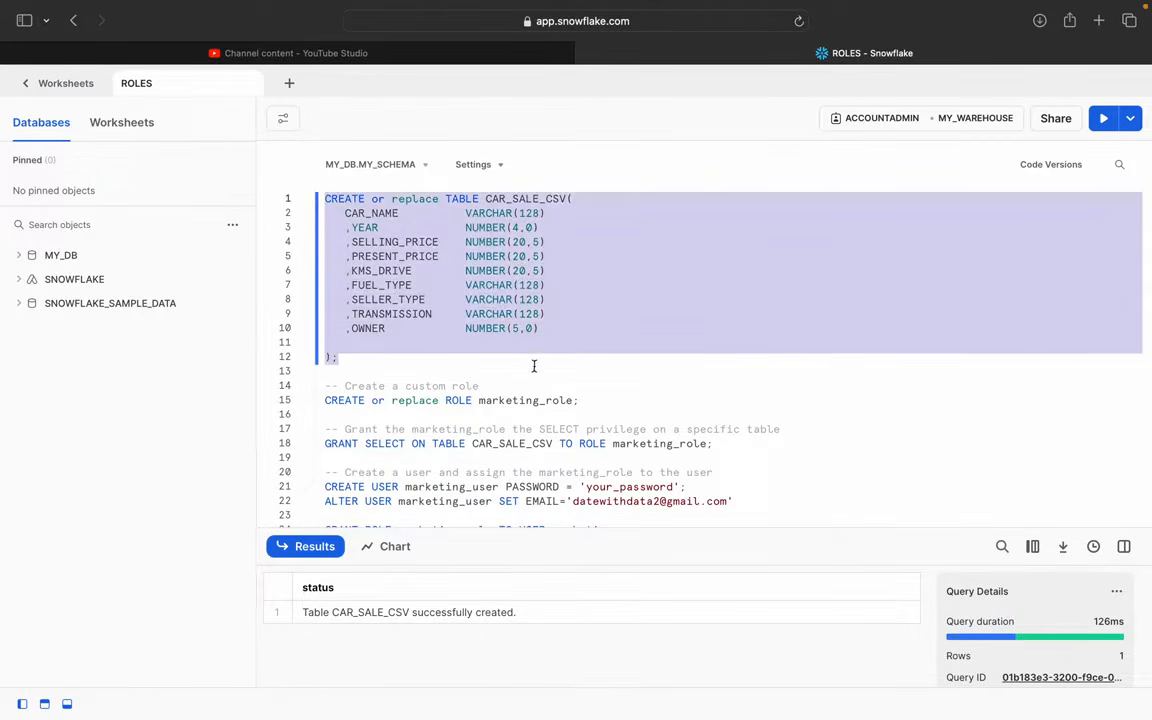
Step: Run only the statement under the "Create a custom role" comment to create the role marketing_role
scroll(537, 371, "down", 3)
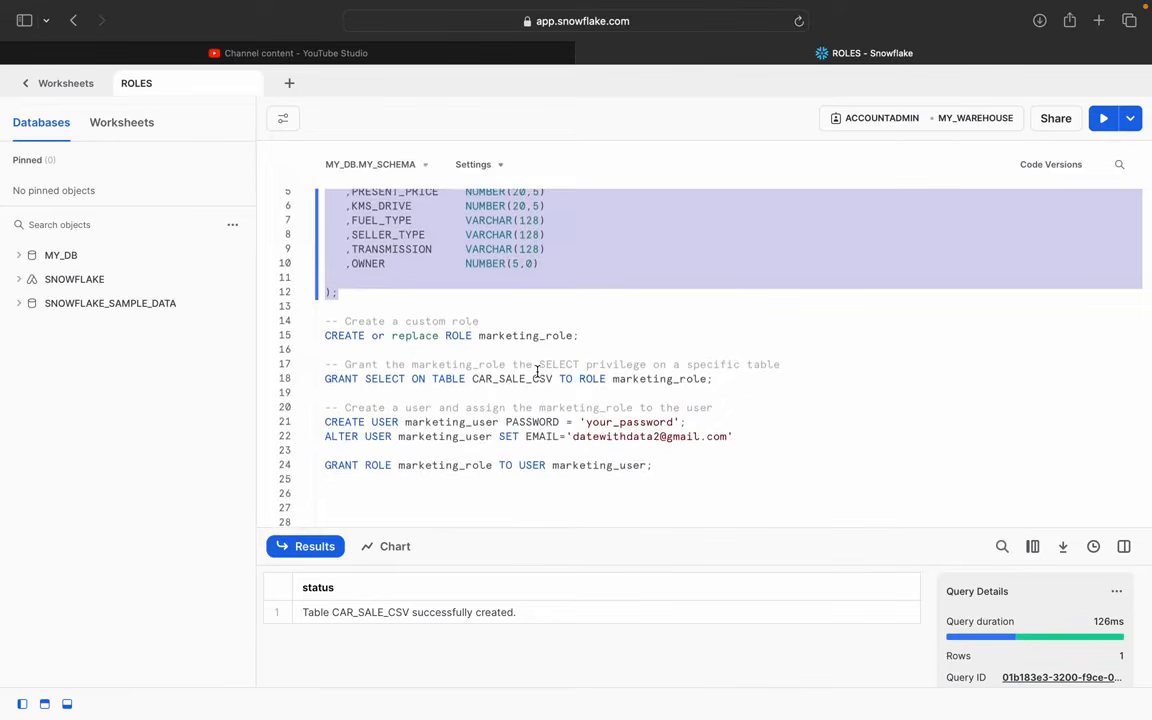
left_click(596, 337)
left_click_drag(596, 337, 316, 321)
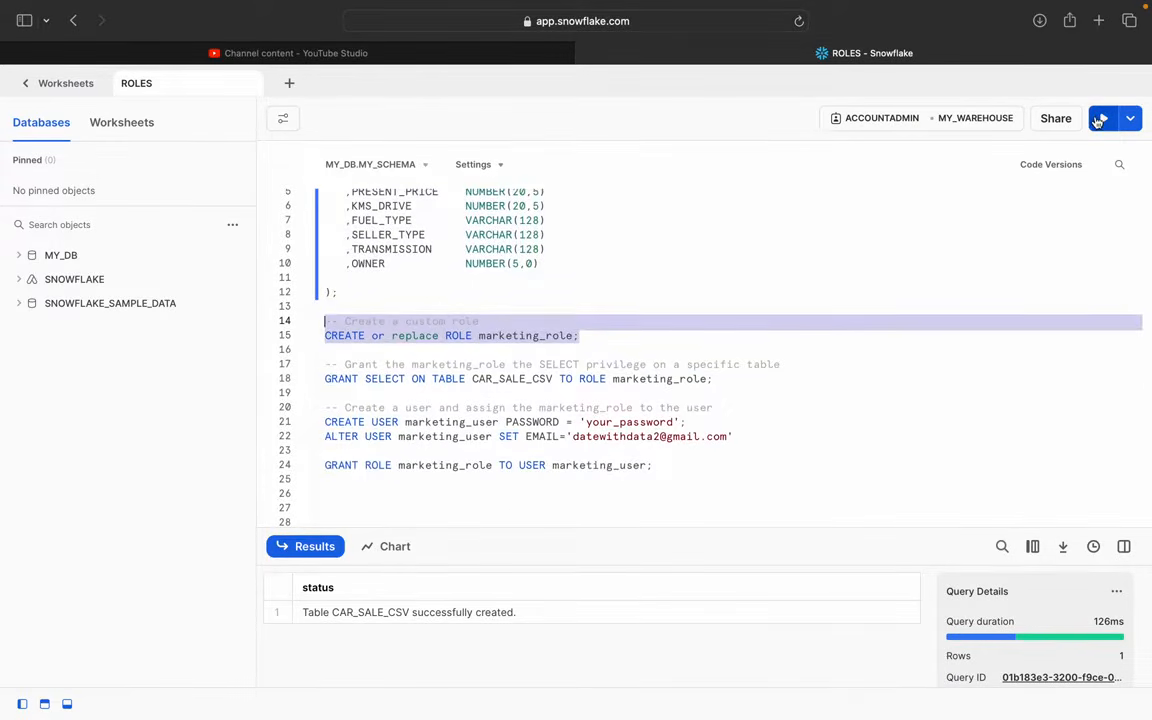
key("super+Return")
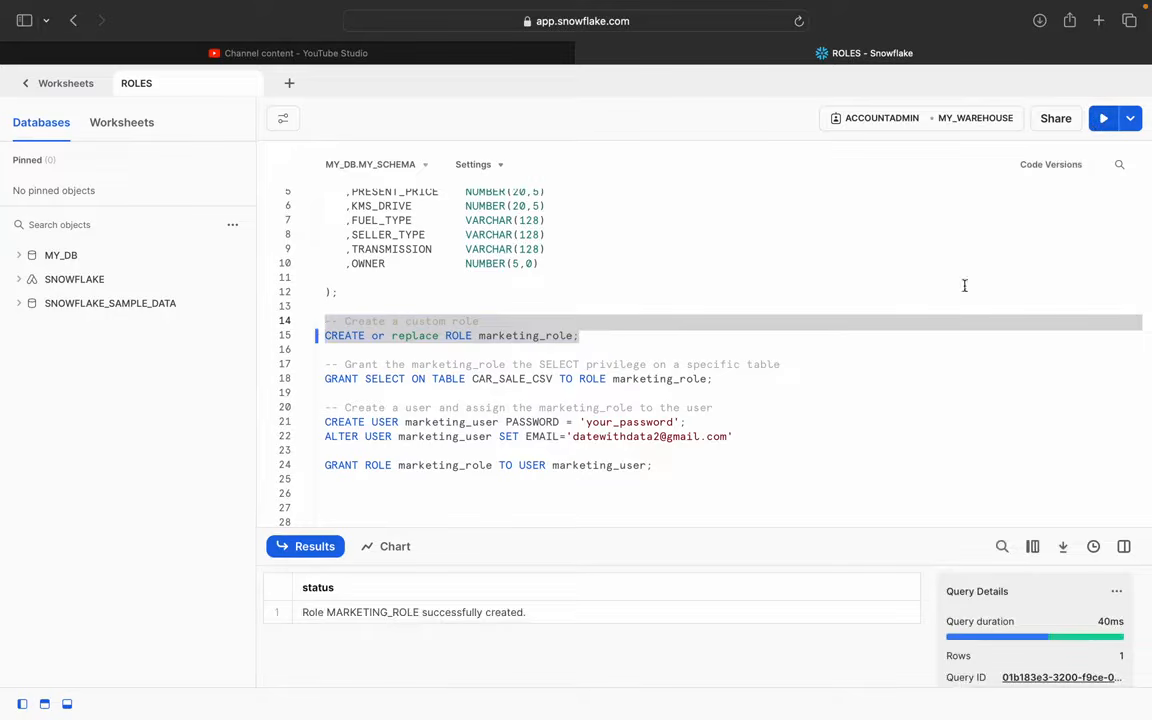
Step: Run the GRANT SELECT statement to give marketing_role the SELECT privilege on the CAR_SALE_CSV table
left_click(712, 407)
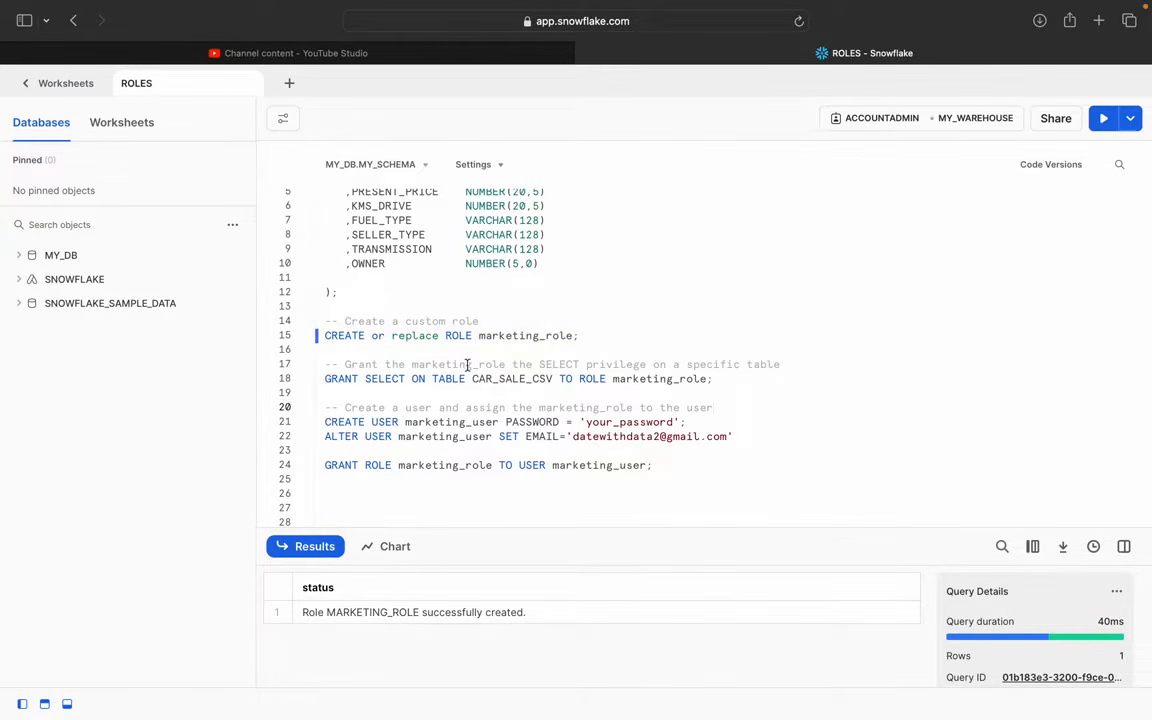
left_click(690, 378)
scroll(479, 281, "up", 2)
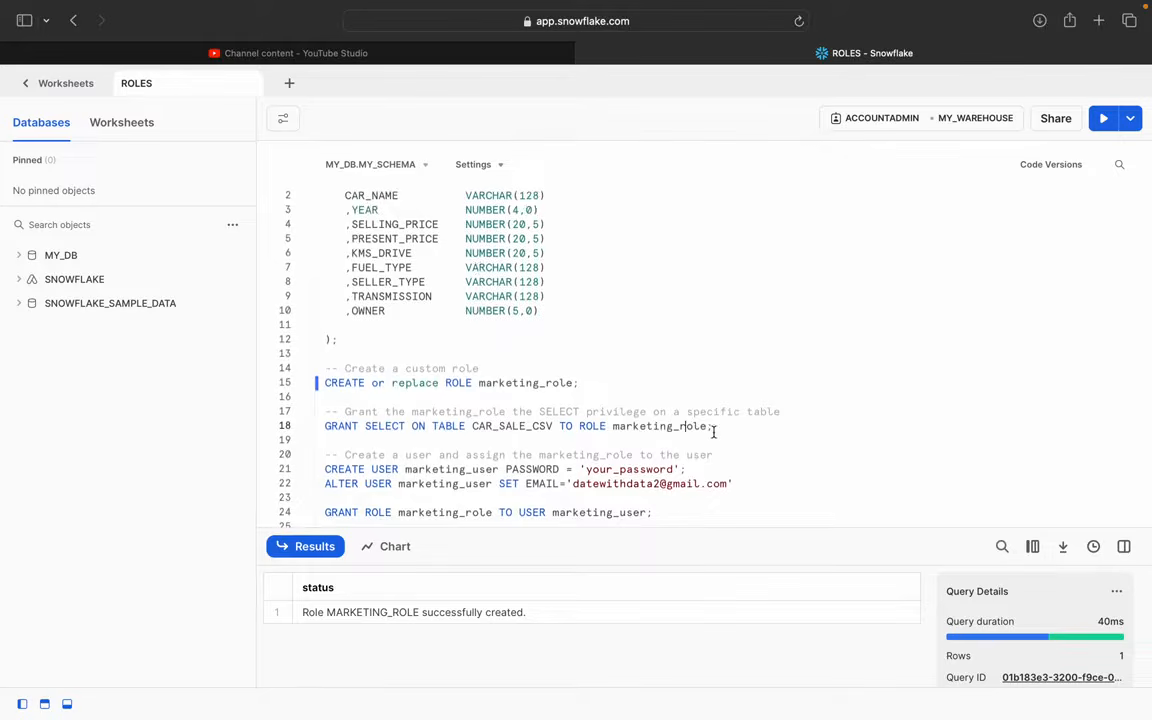
left_click_drag(713, 428, 321, 409)
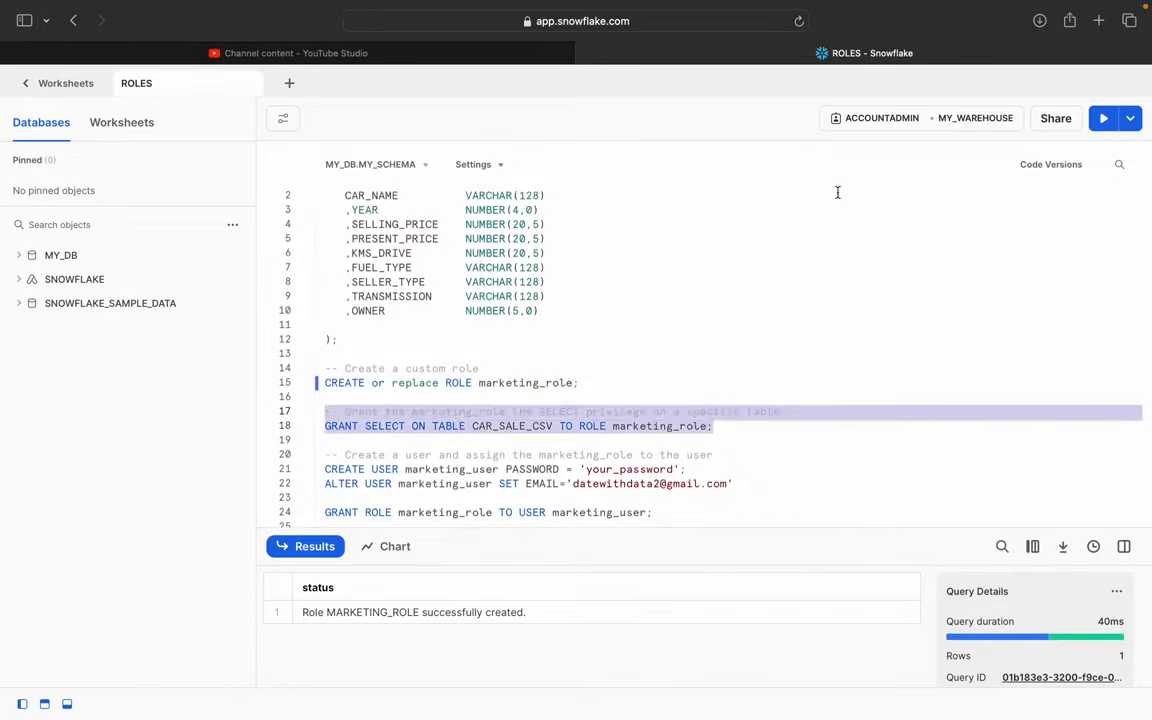
left_click(1103, 118)
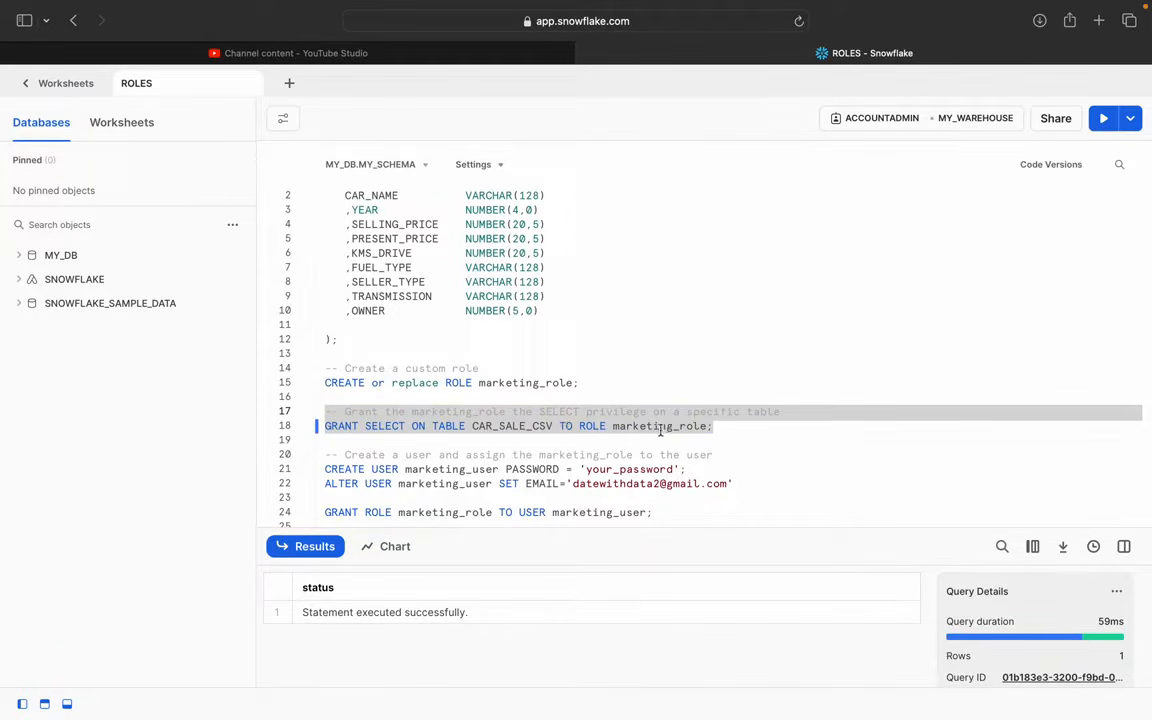
Step: Run the CREATE USER statement on line 21 to create marketing_user with its password
scroll(694, 430, "down", 2)
scroll(694, 430, "down", 1)
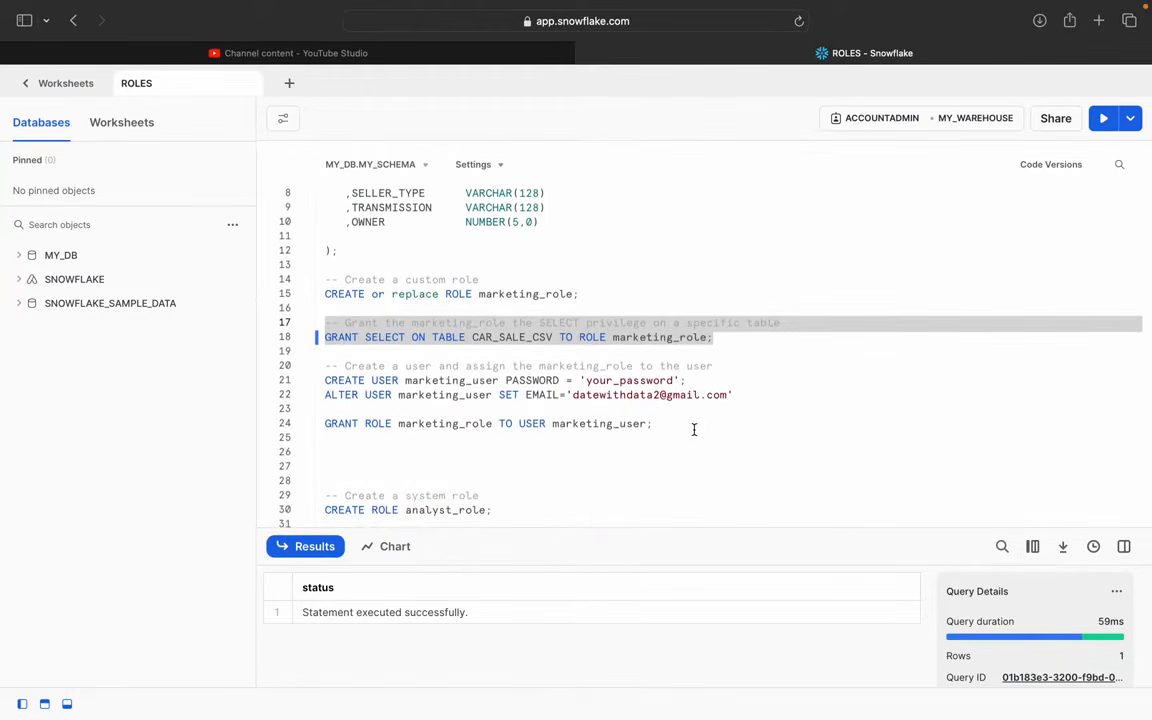
left_click(688, 381)
left_click_drag(688, 381, 311, 374)
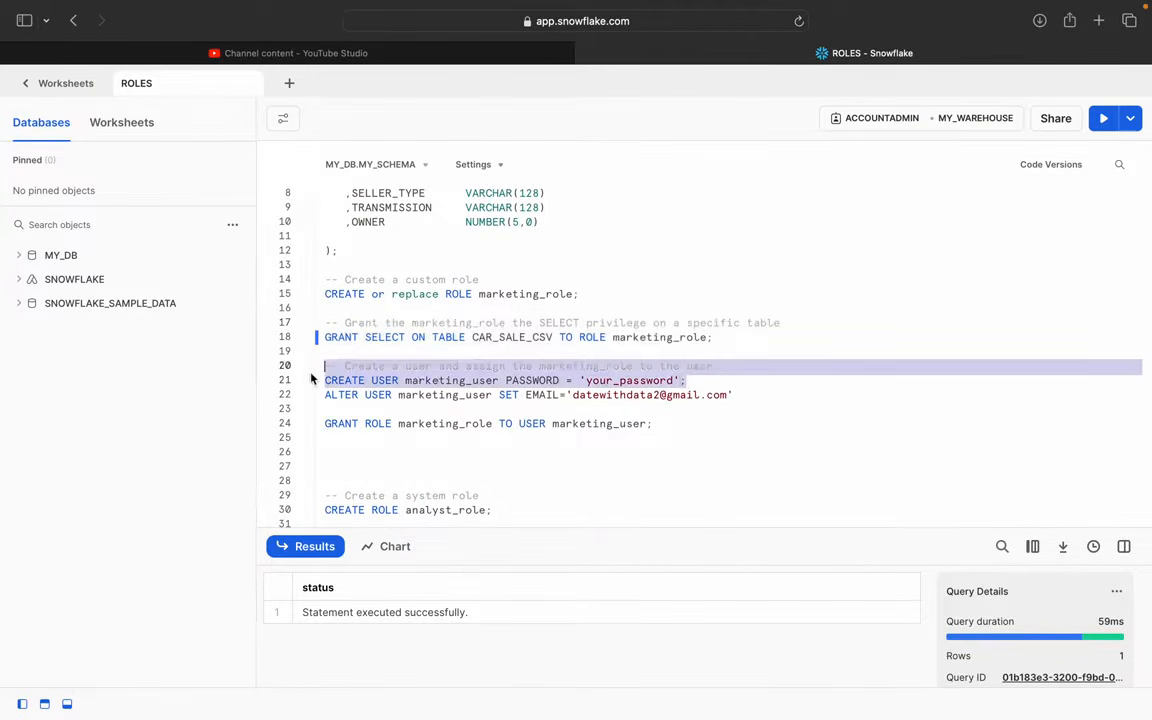
left_click(1104, 120)
Step: Run the ALTER USER statement that sets marketing_user's e-mail, and run the GRANT ROLE statement that assigns marketing_role to marketing_user
left_click_drag(743, 396, 314, 396)
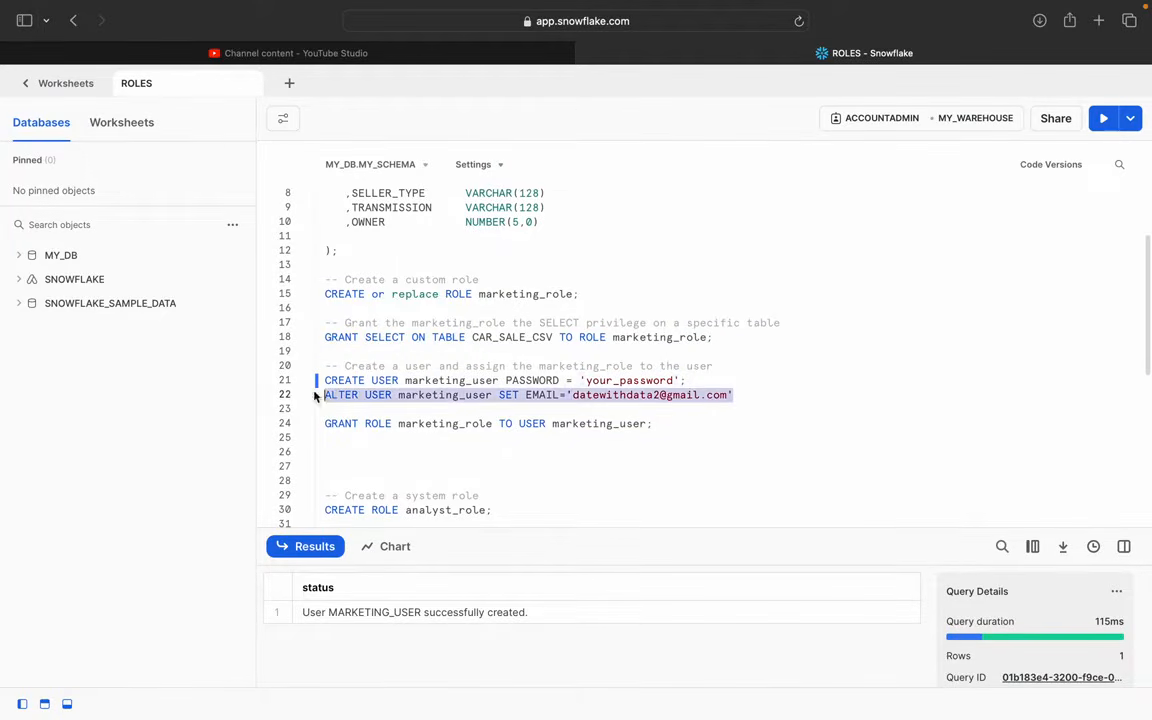
left_click(1102, 120)
left_click(670, 451)
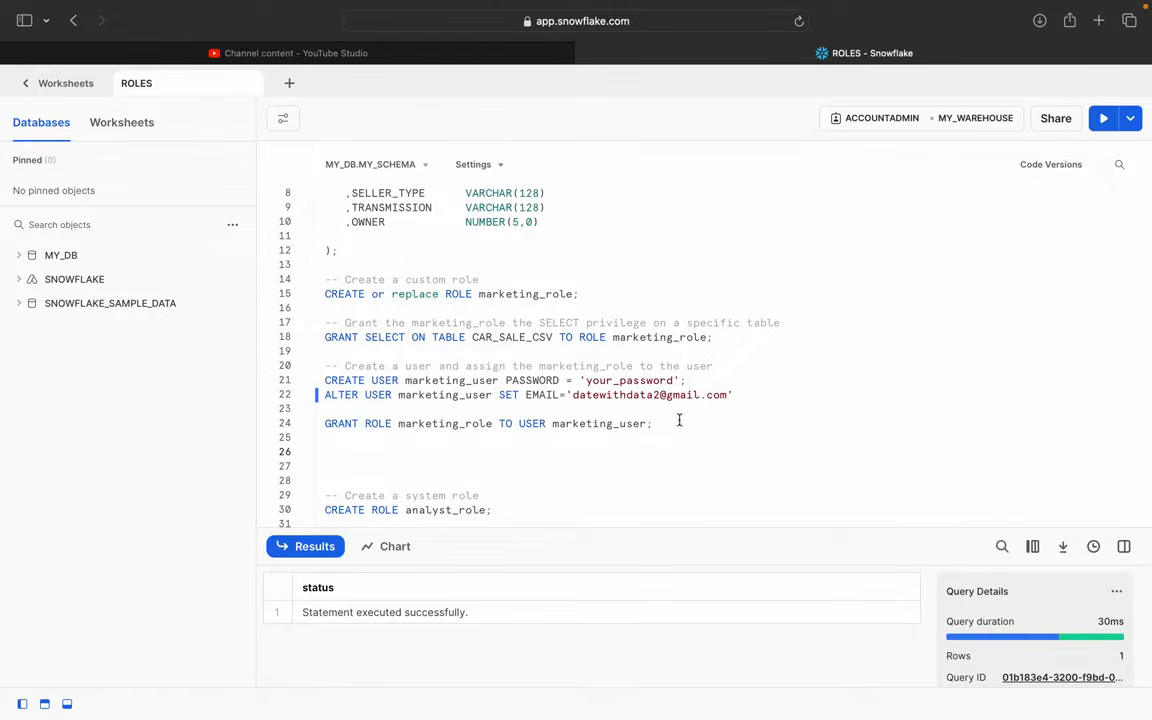
left_click_drag(656, 424, 319, 423)
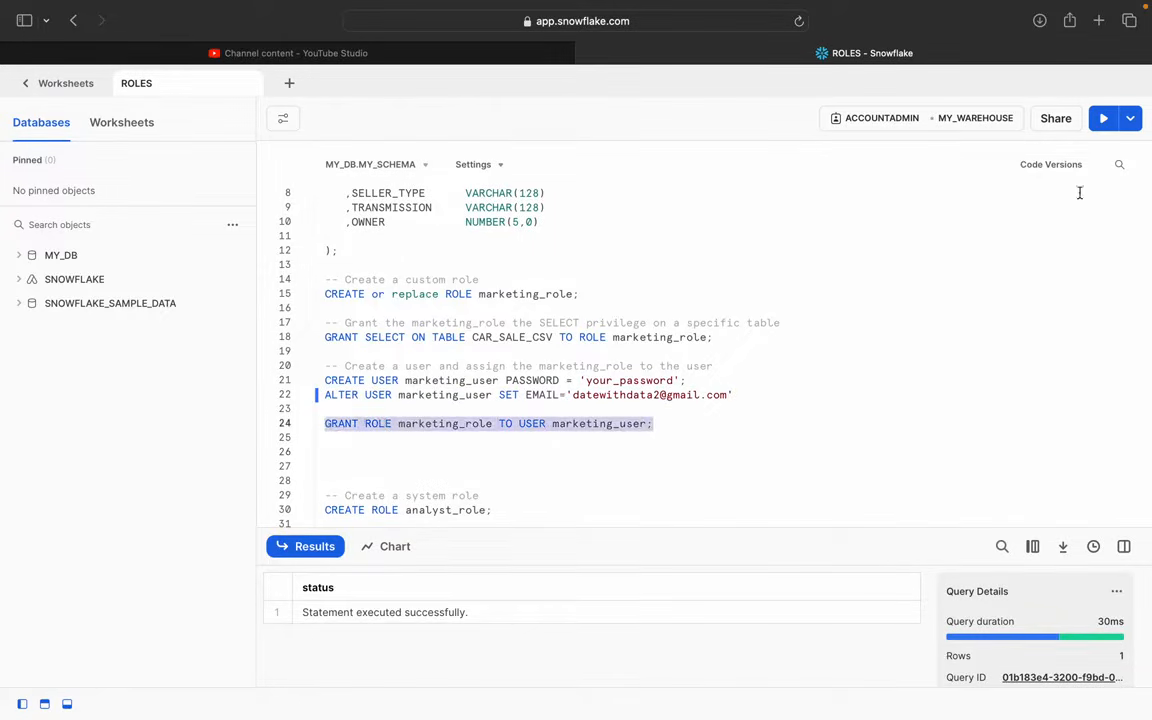
left_click(1103, 118)
Step: Review the rest of the worksheet script, from the table definition through the analyst_role, SHOW ROLES and DROP statements
scroll(435, 309, "up", 4)
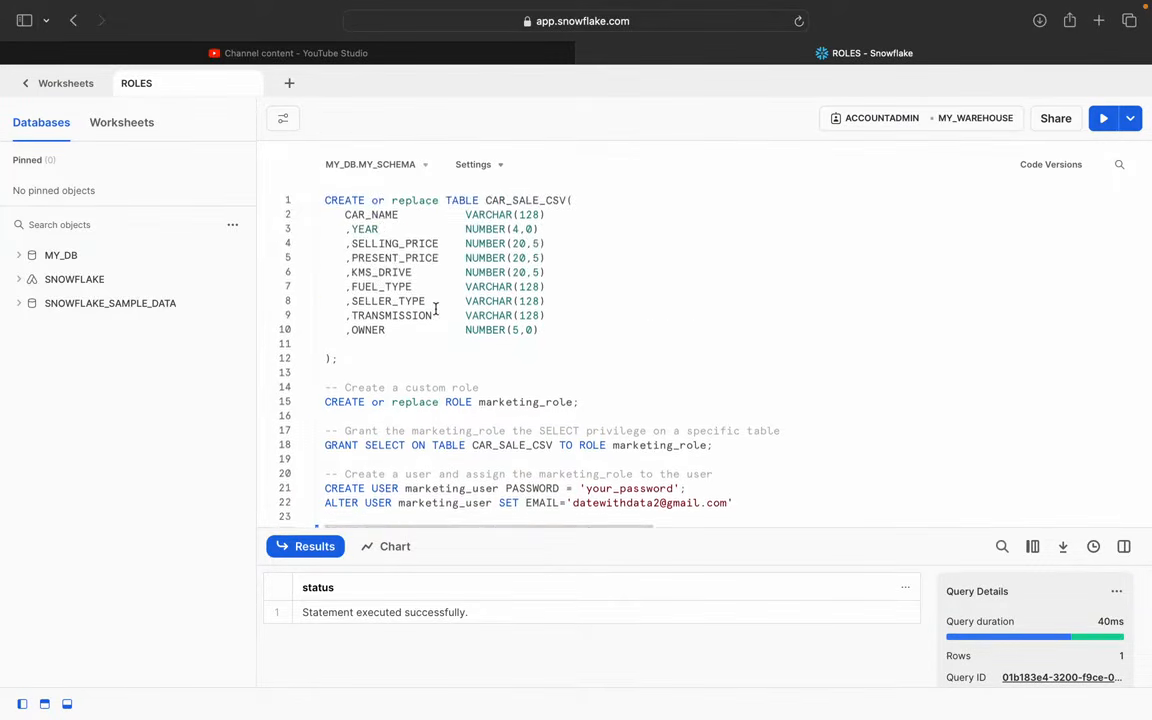
scroll(471, 410, "down", 5)
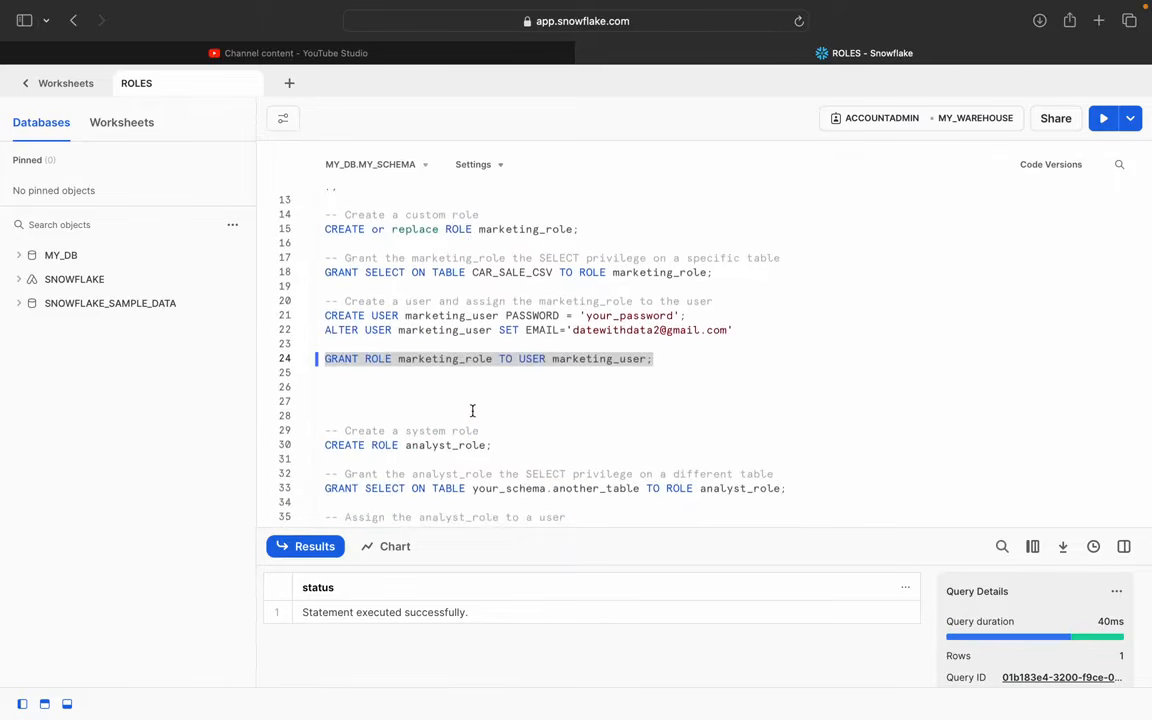
left_click(395, 316)
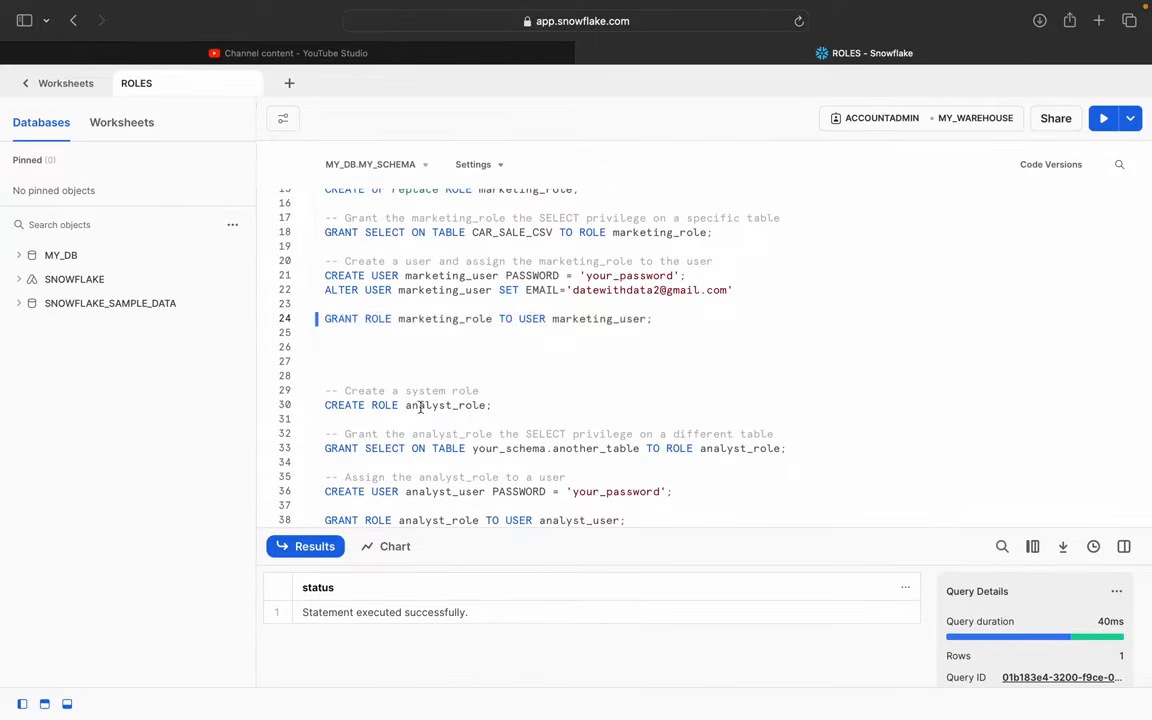
scroll(458, 417, "down", 2)
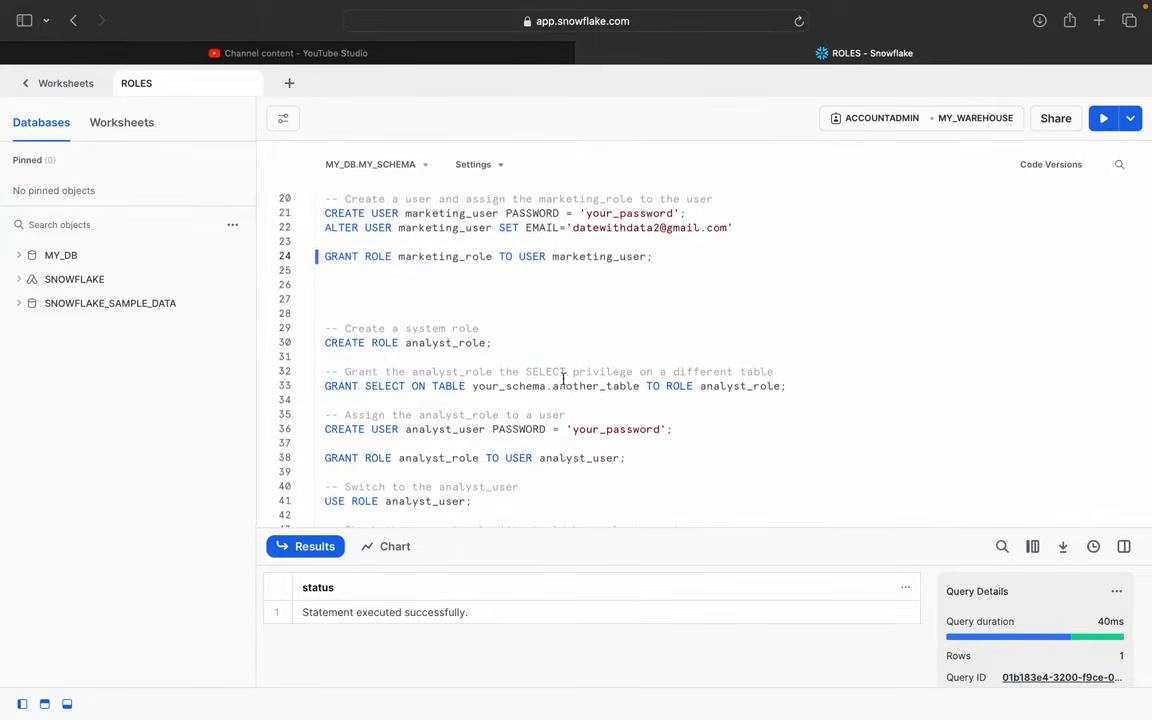
scroll(619, 381, "down", 1)
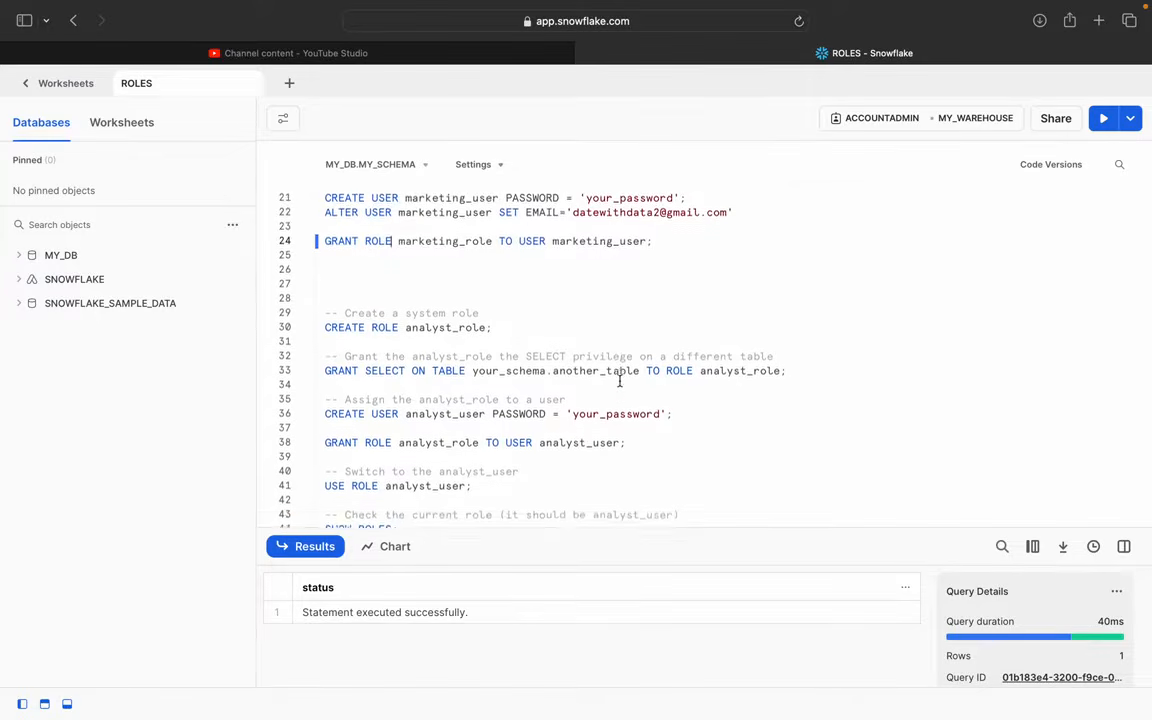
scroll(619, 381, "down", 2)
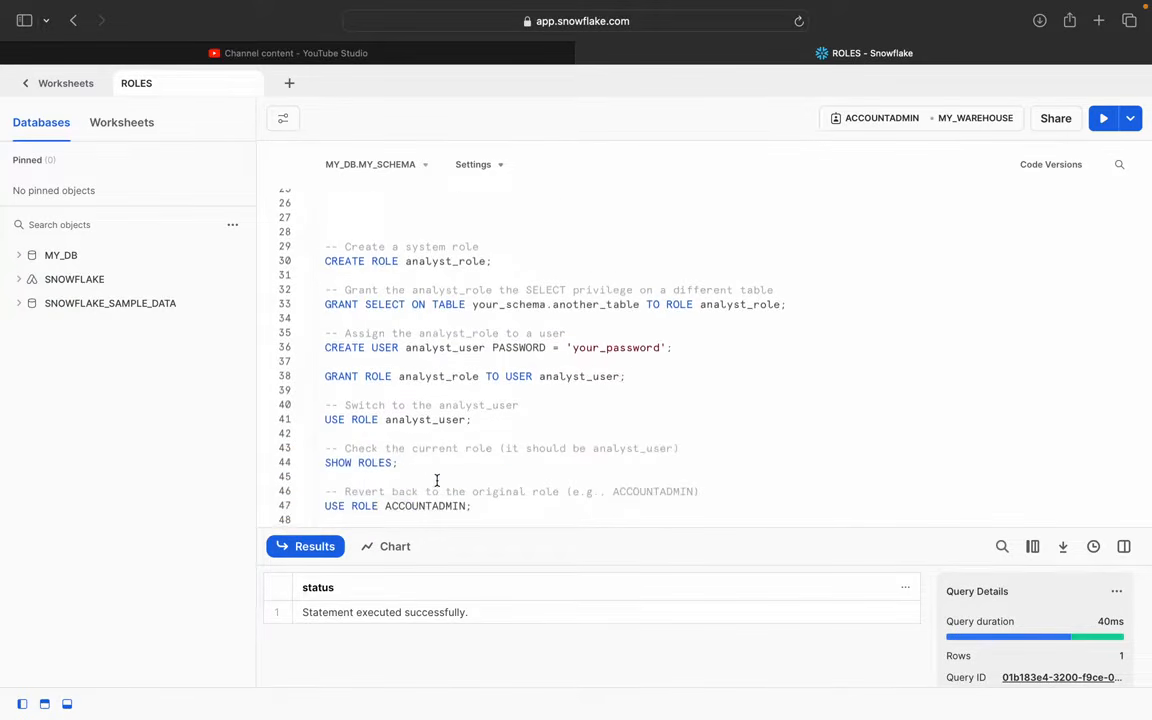
scroll(440, 481, "down", 3)
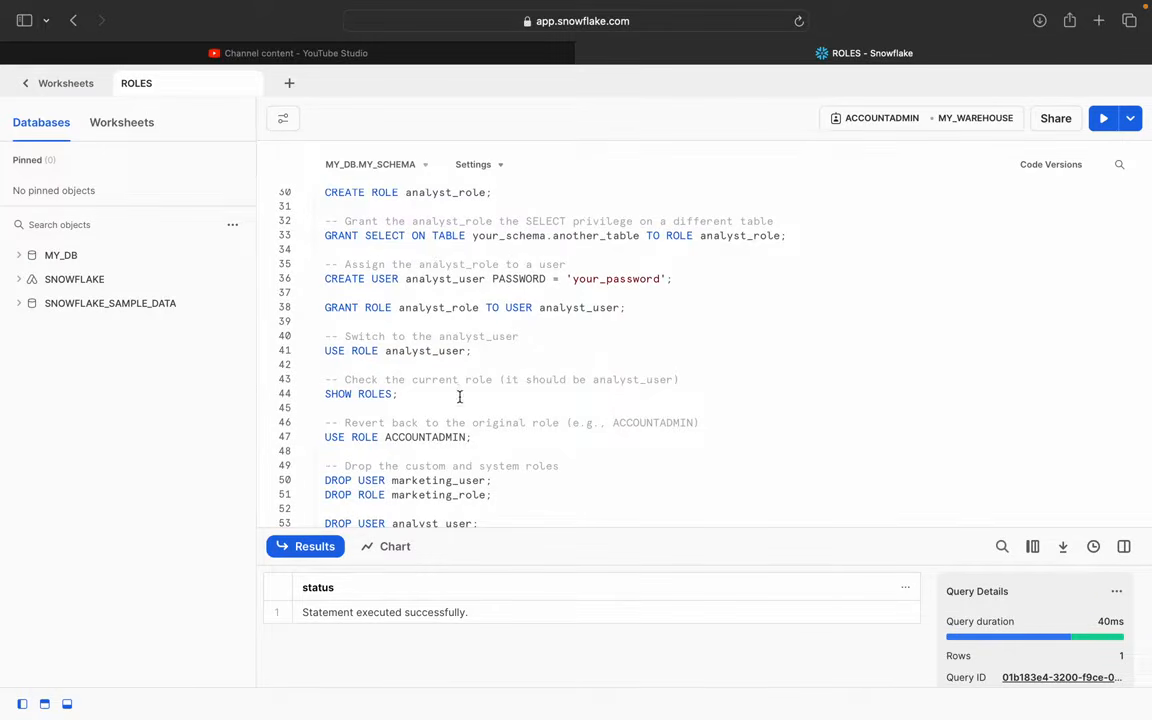
scroll(460, 396, "down", 2)
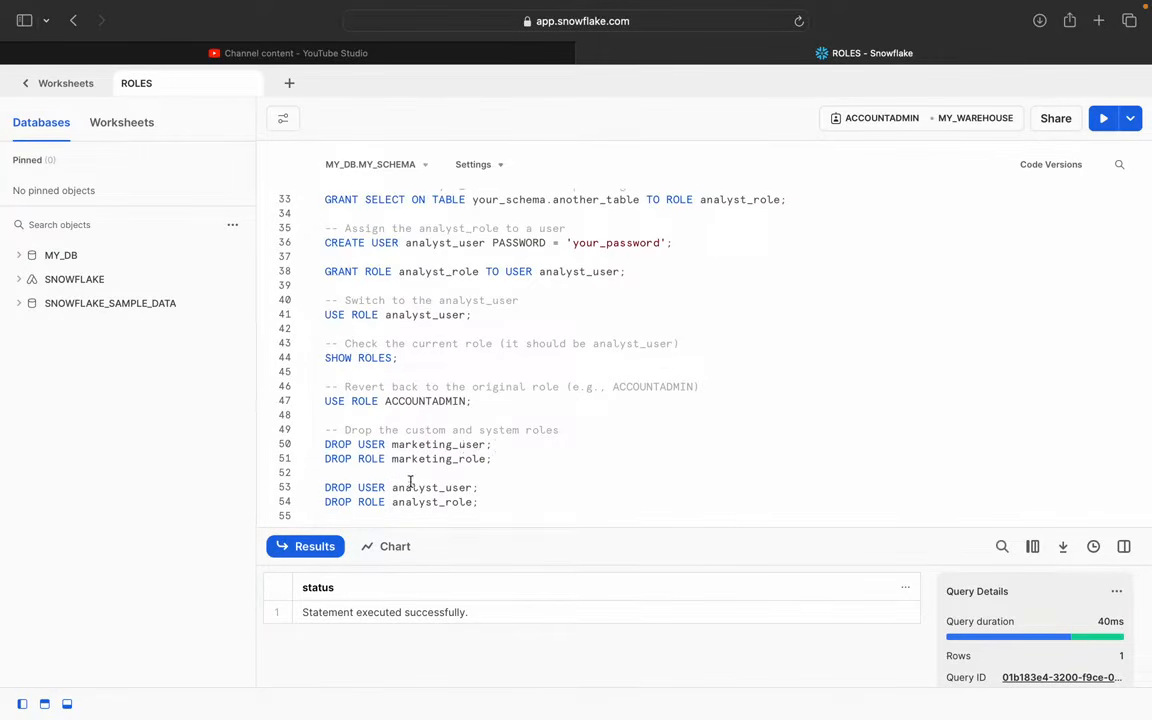
scroll(483, 485, "up", 5)
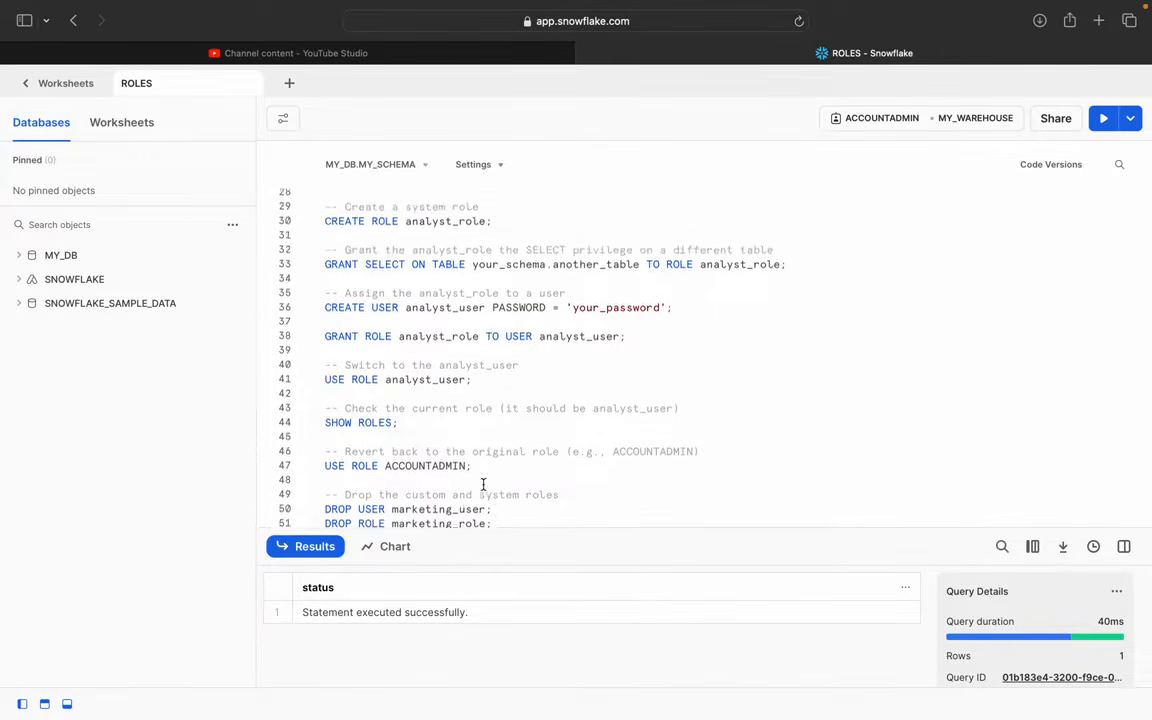
scroll(483, 375, "up", 5)
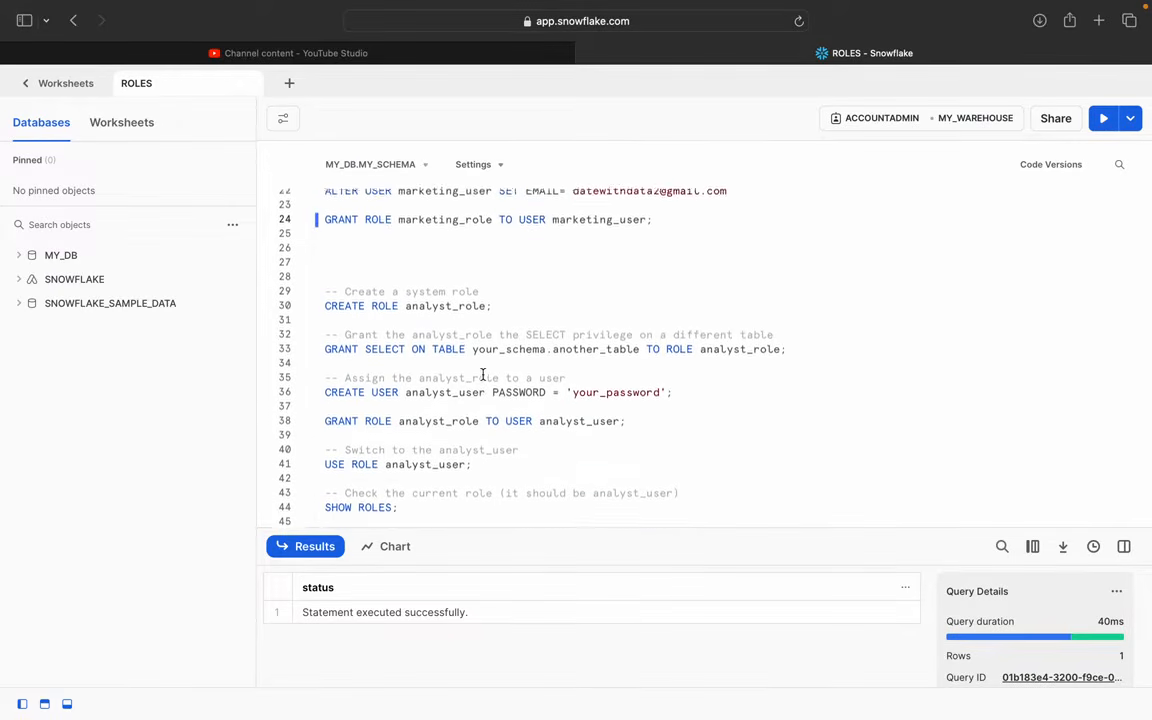
Step: Run SHOW ROLES and examine the listed roles, including the is_current, is_inherited and assigned_to_users columns
scroll(483, 374, "down", 5)
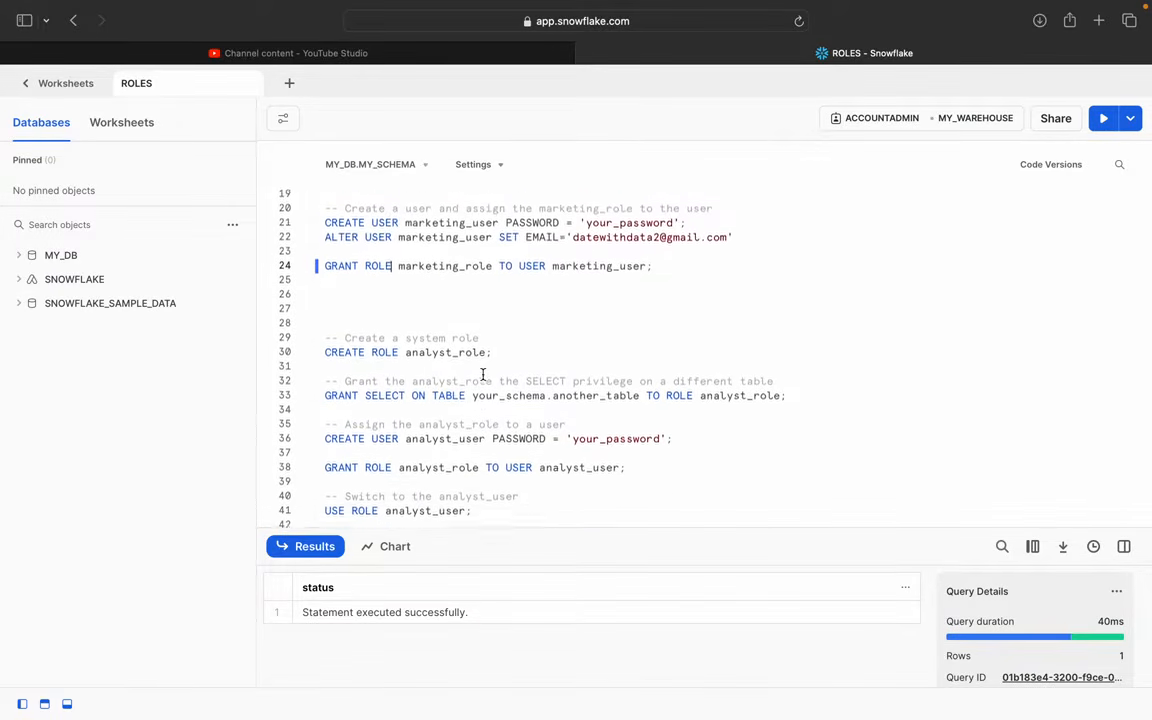
left_click_drag(418, 499, 322, 502)
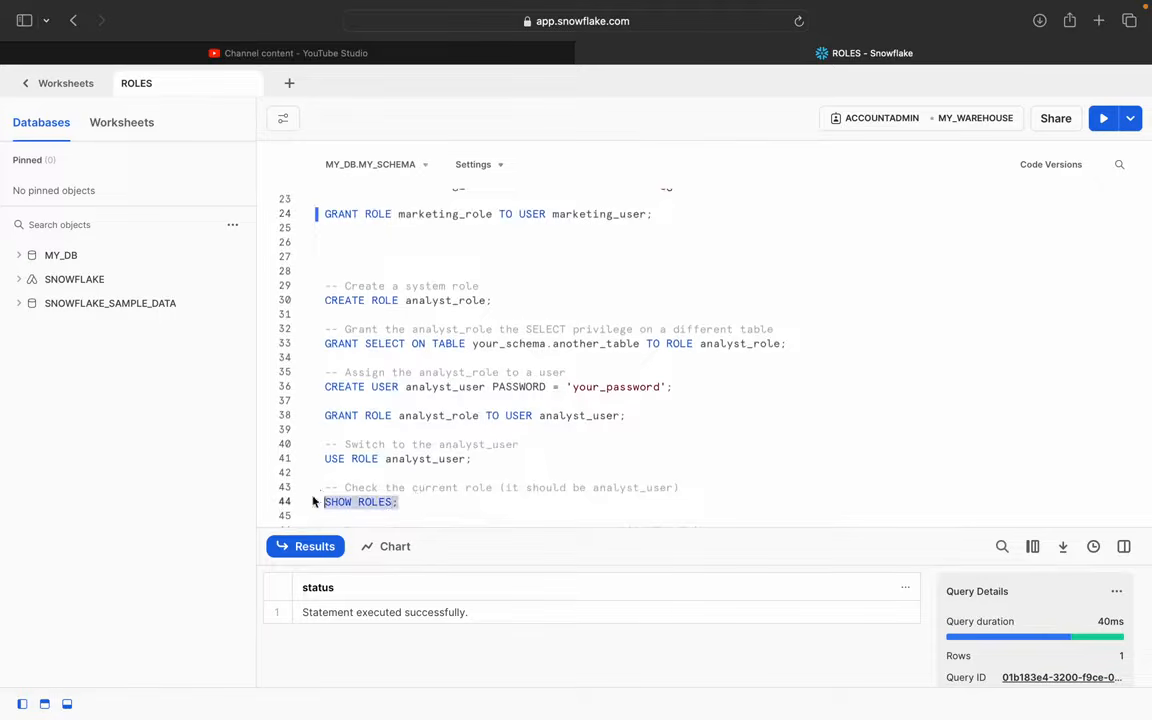
left_click(1104, 118)
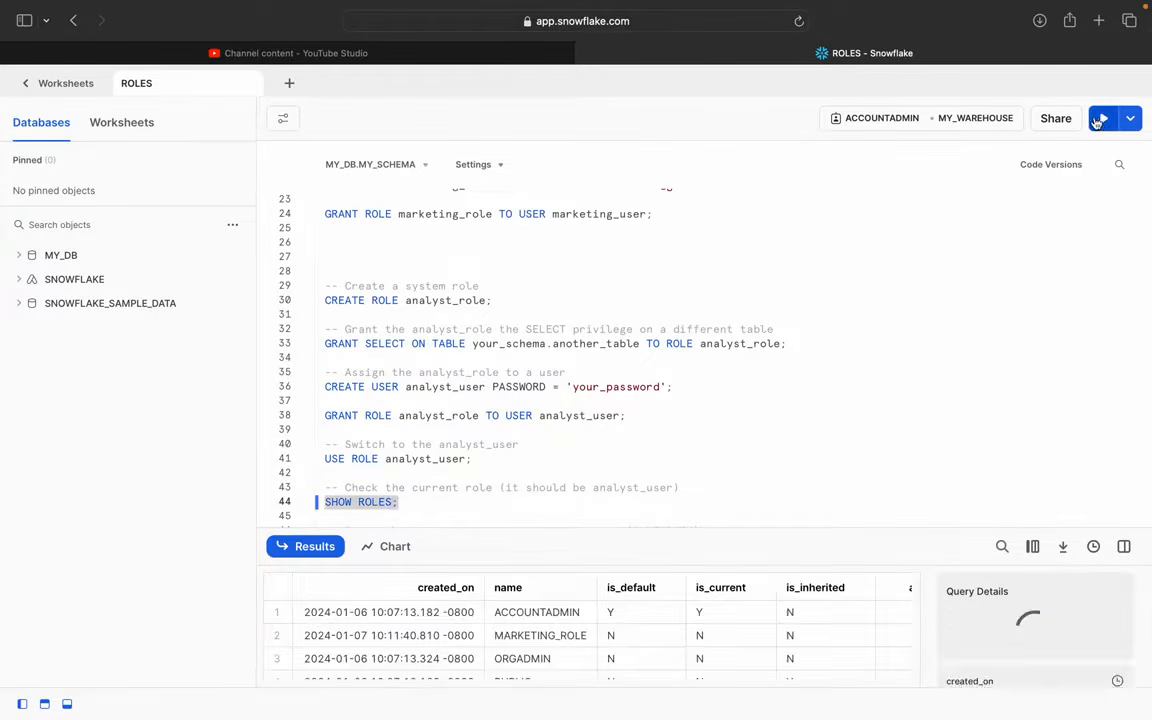
scroll(433, 684, "down", 1)
scroll(488, 643, "up", 1)
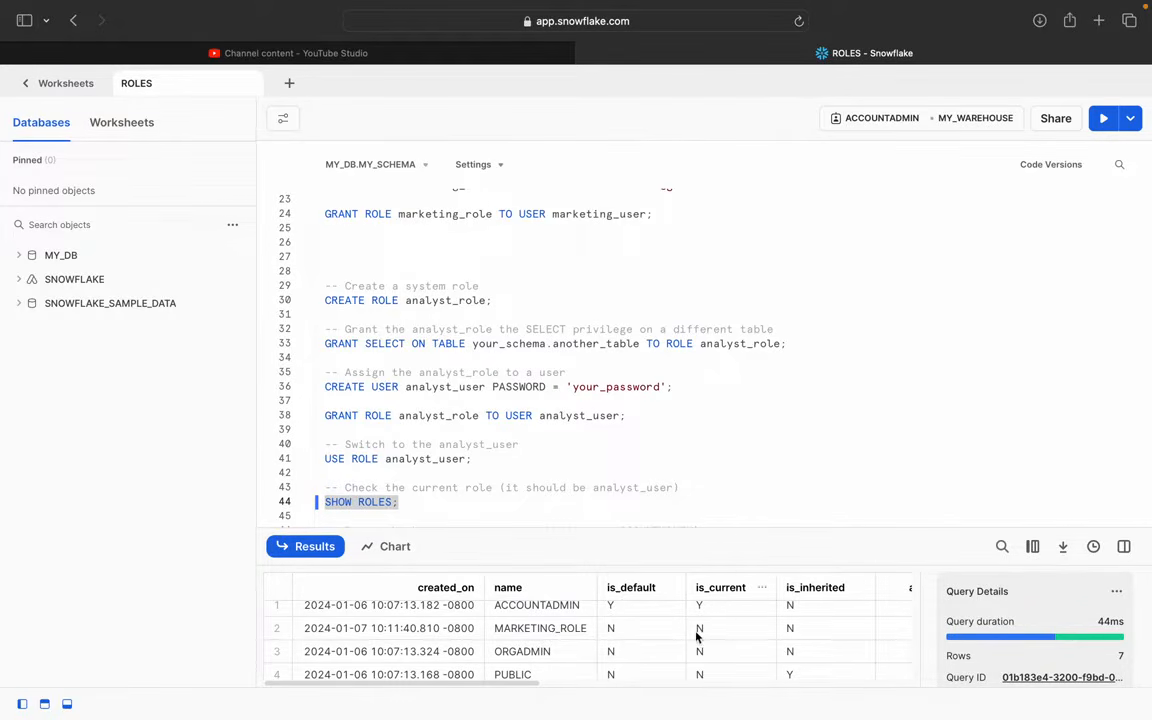
scroll(810, 615, "right", 5)
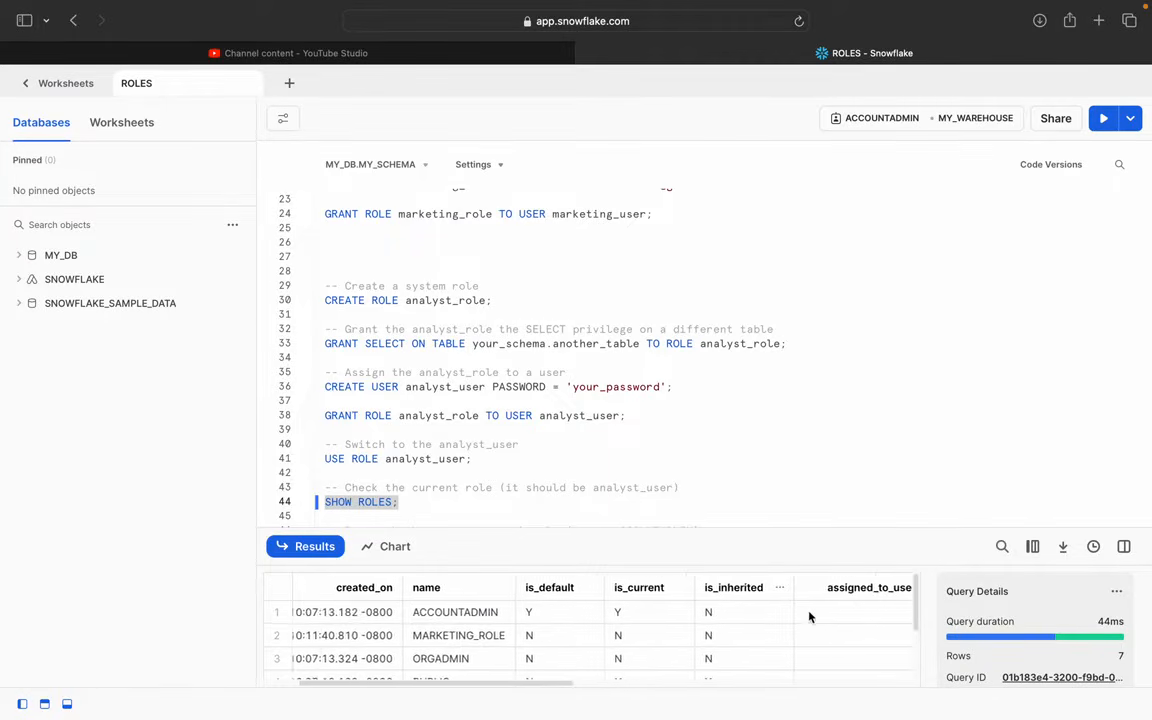
scroll(810, 615, "right", 2)
scroll(810, 615, "down", 1)
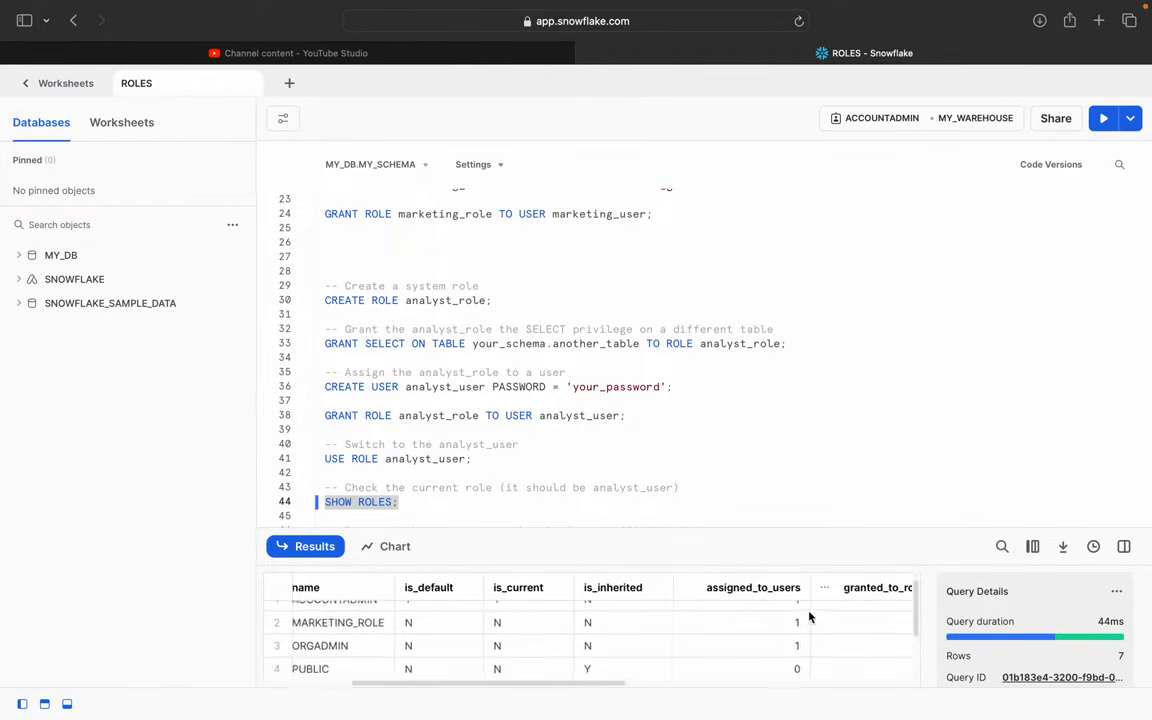
scroll(726, 637, "up", 1)
scroll(726, 637, "left", 1)
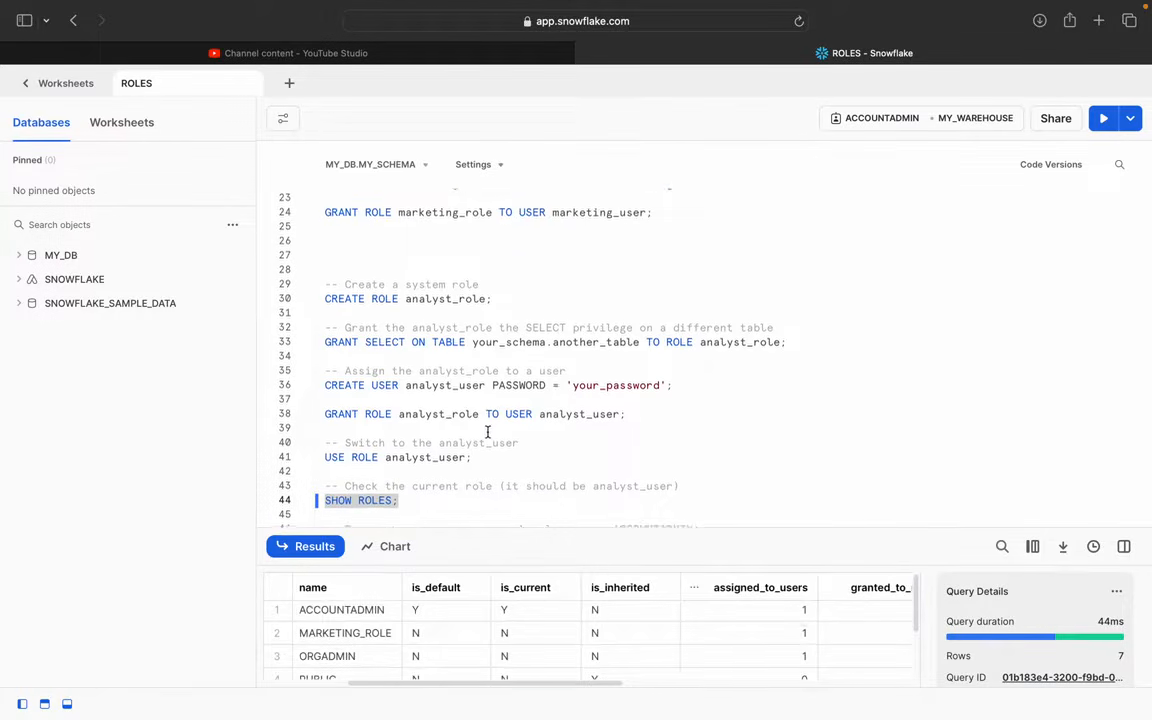
Step: Add the statement USE ROLE ORGADMIN; on line 57, below the DROP statements at the end of the worksheet
scroll(489, 432, "down", 3)
left_click(514, 503)
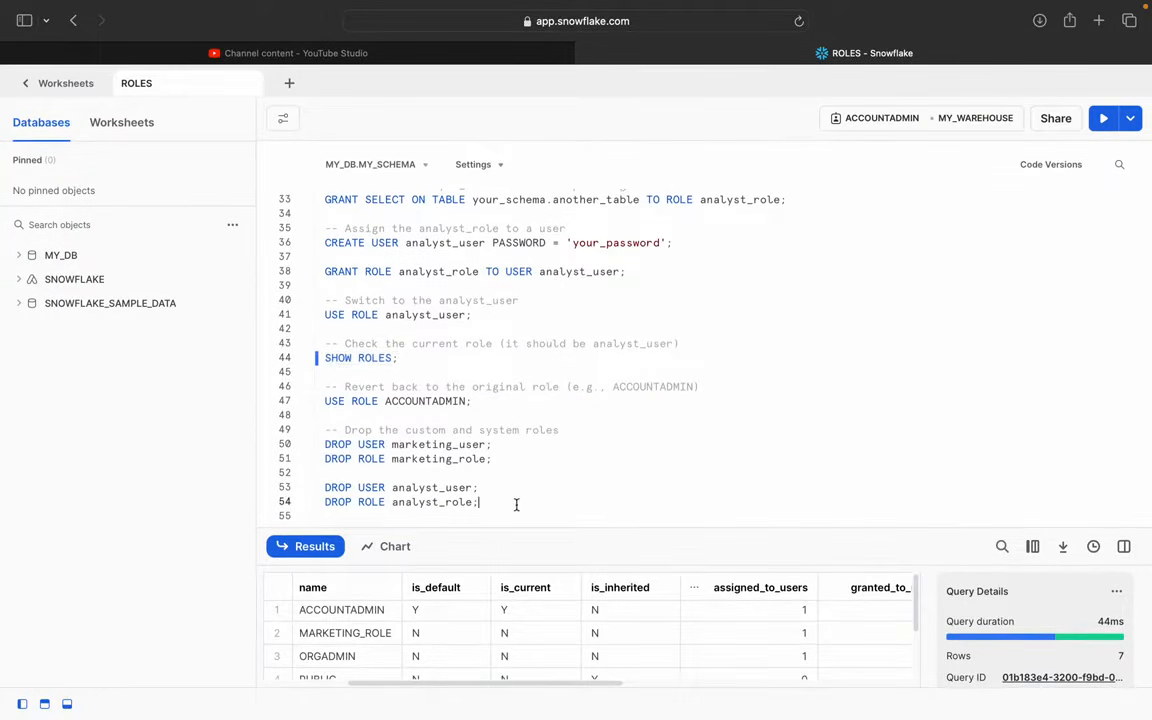
key("Return")
key("Return")
key("Return")
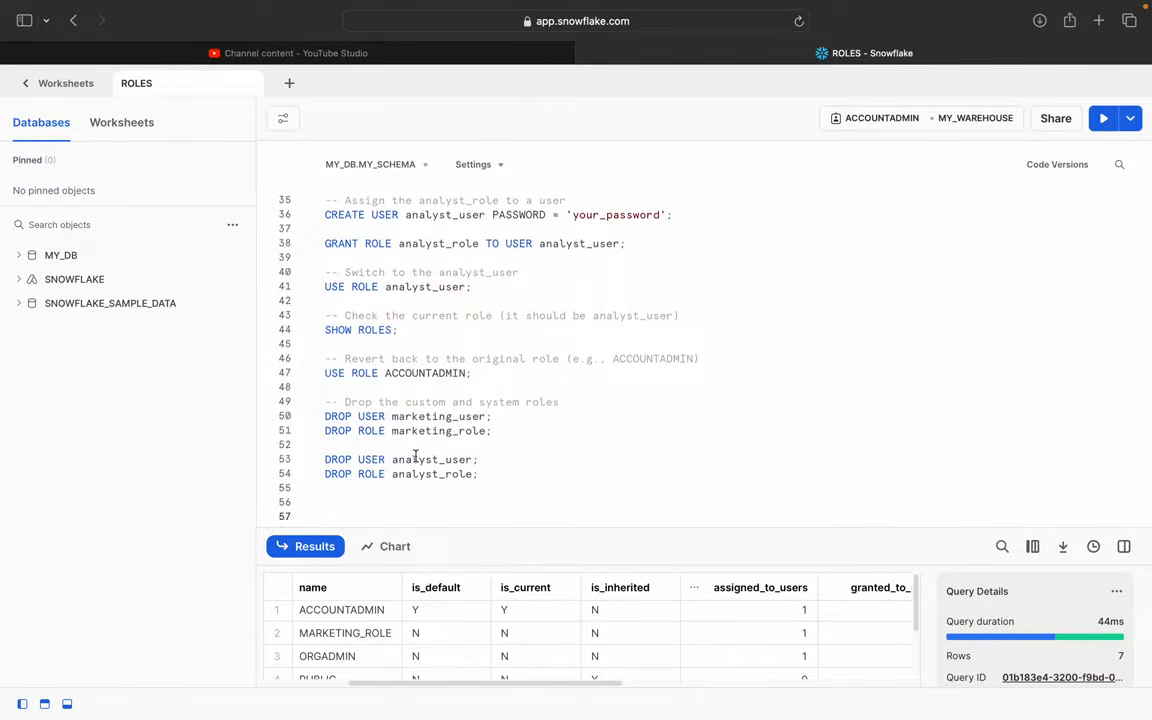
type("USE ROLE OR")
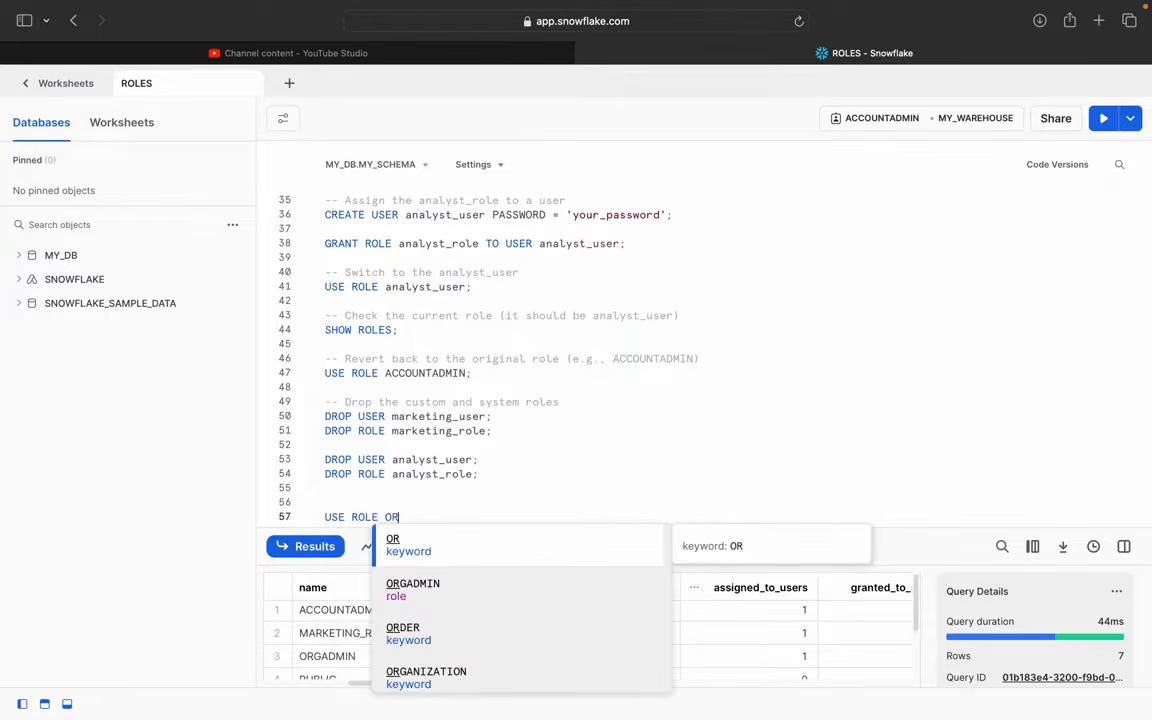
type("G")
key("Escape")
key("Return")
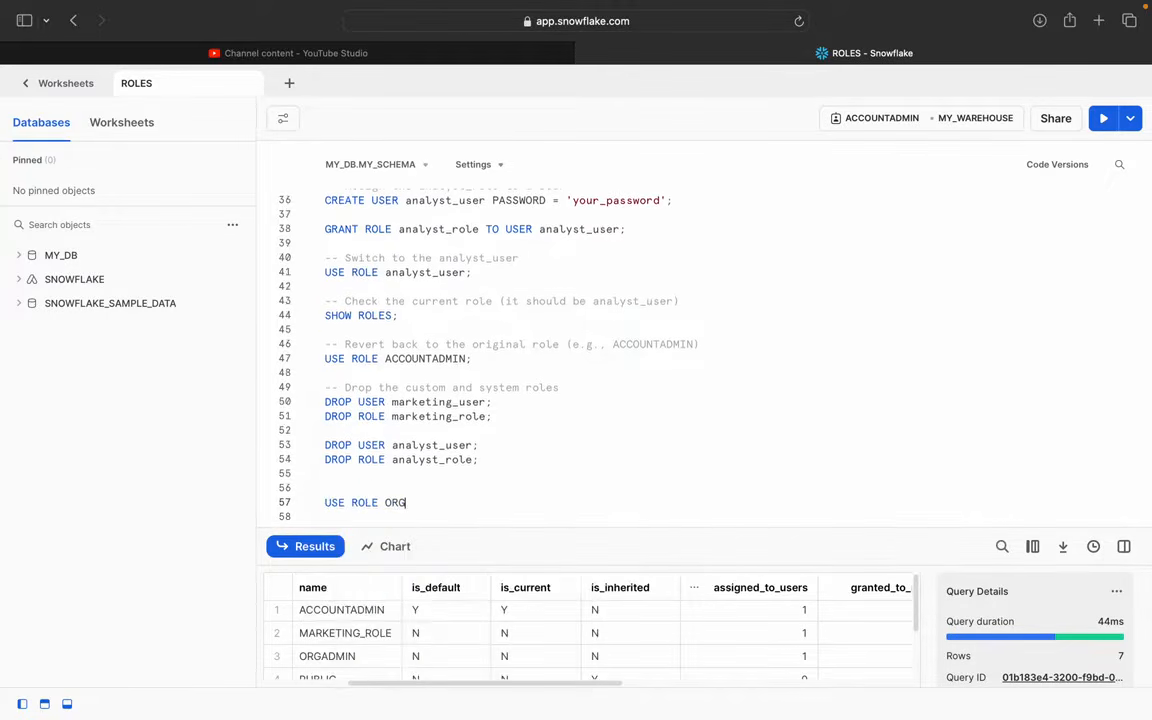
type("AD")
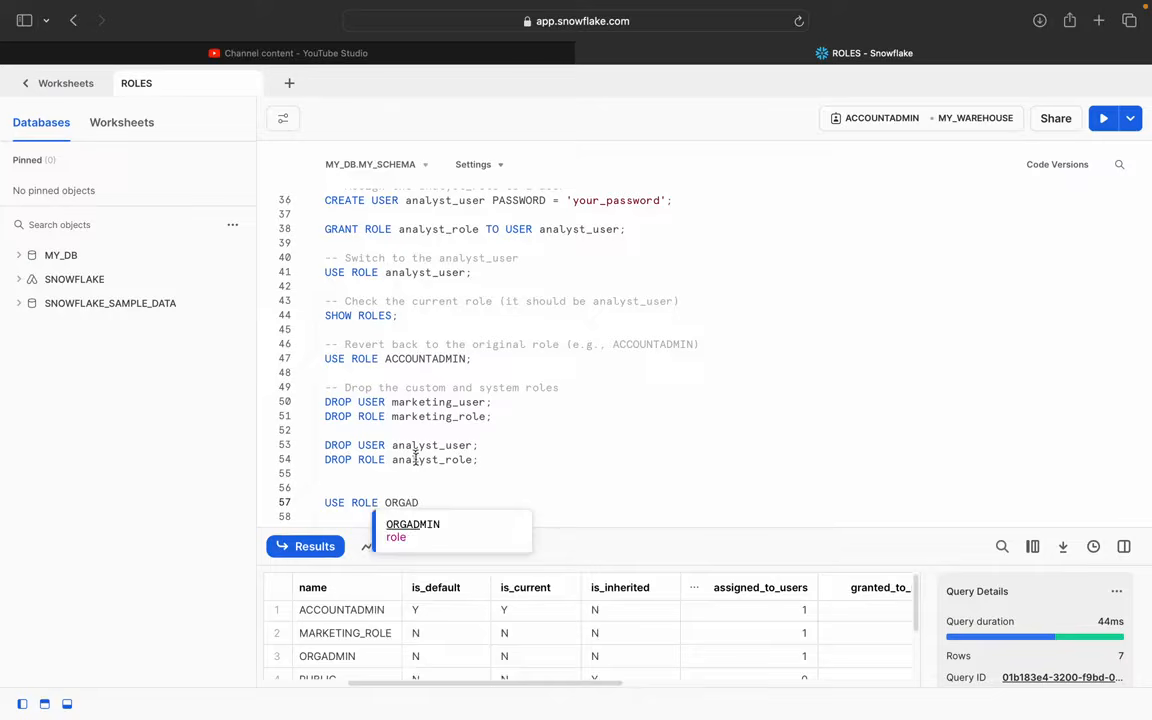
left_click(427, 540)
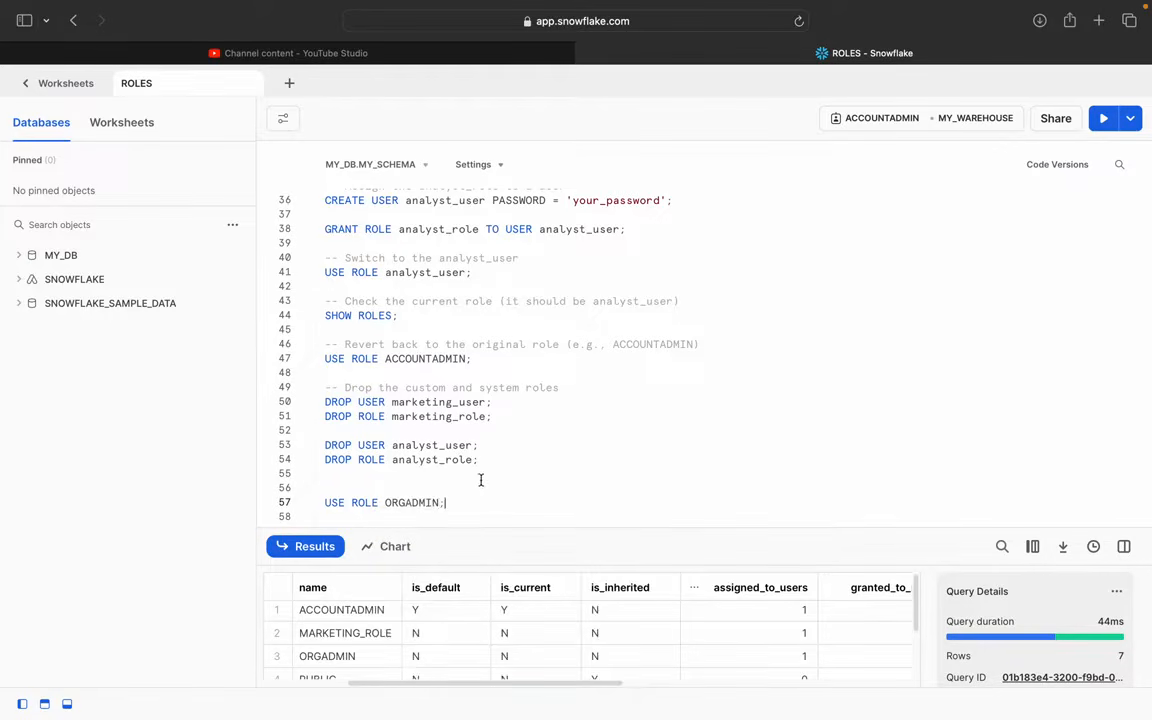
type(";")
Step: Run only the USE ROLE ORGADMIN statement on line 57 to switch the worksheet's active role
left_click_drag(460, 500, 324, 502)
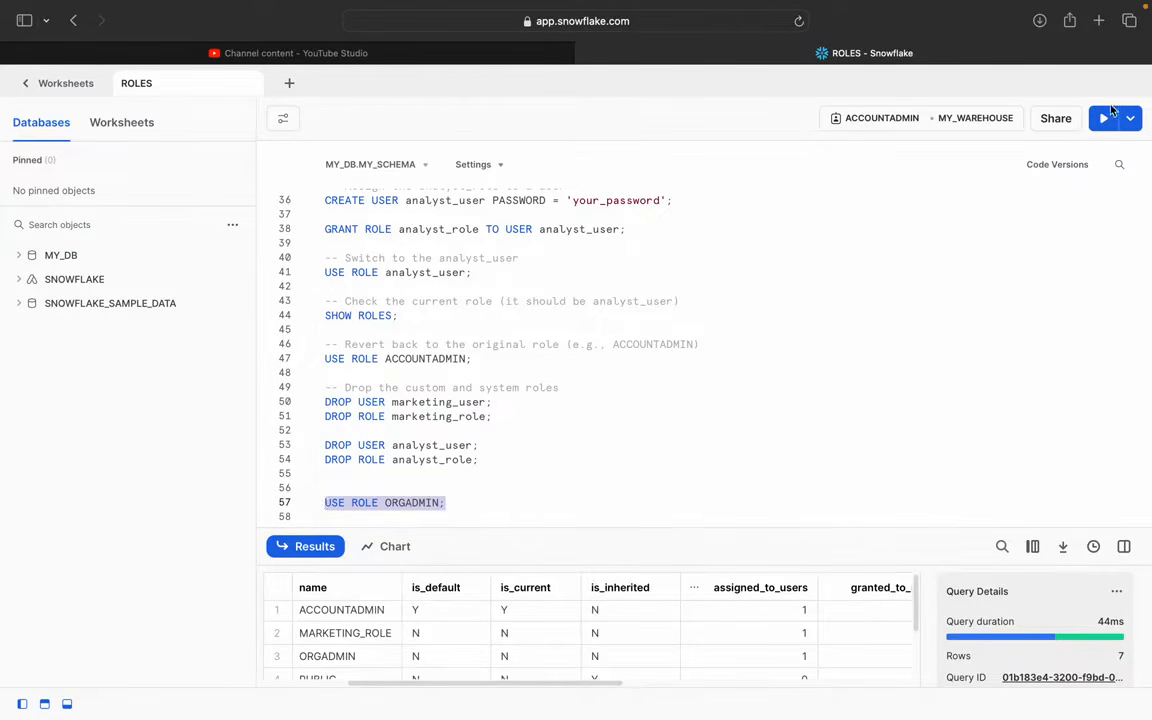
left_click(1106, 116)
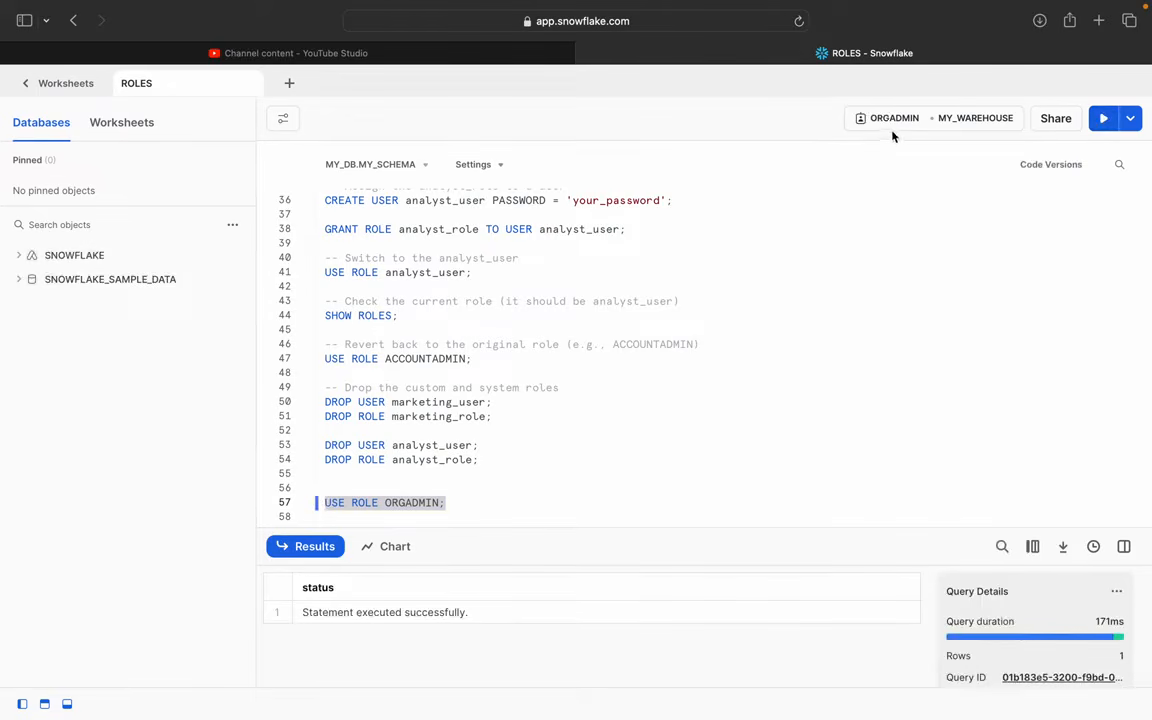
left_click(544, 499)
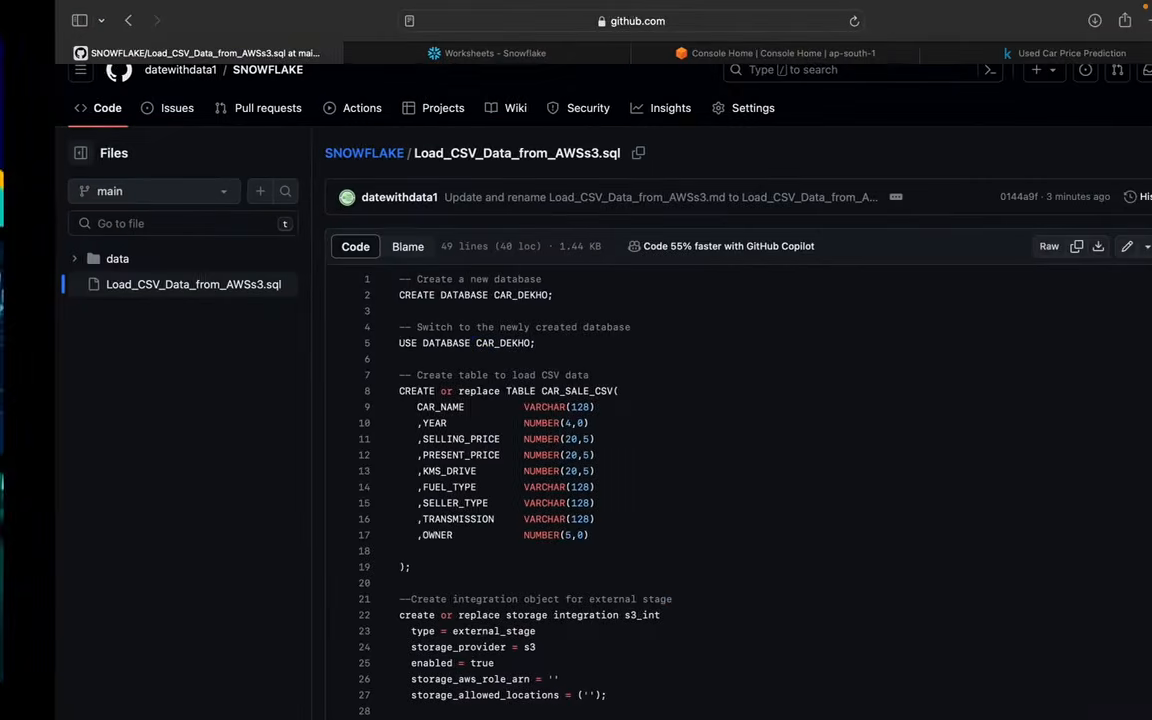
Step: Review the Load_CSV_Data_from_AWSs3.sql script on GitHub and copy the entire file contents
scroll(699, 414, "down", 3)
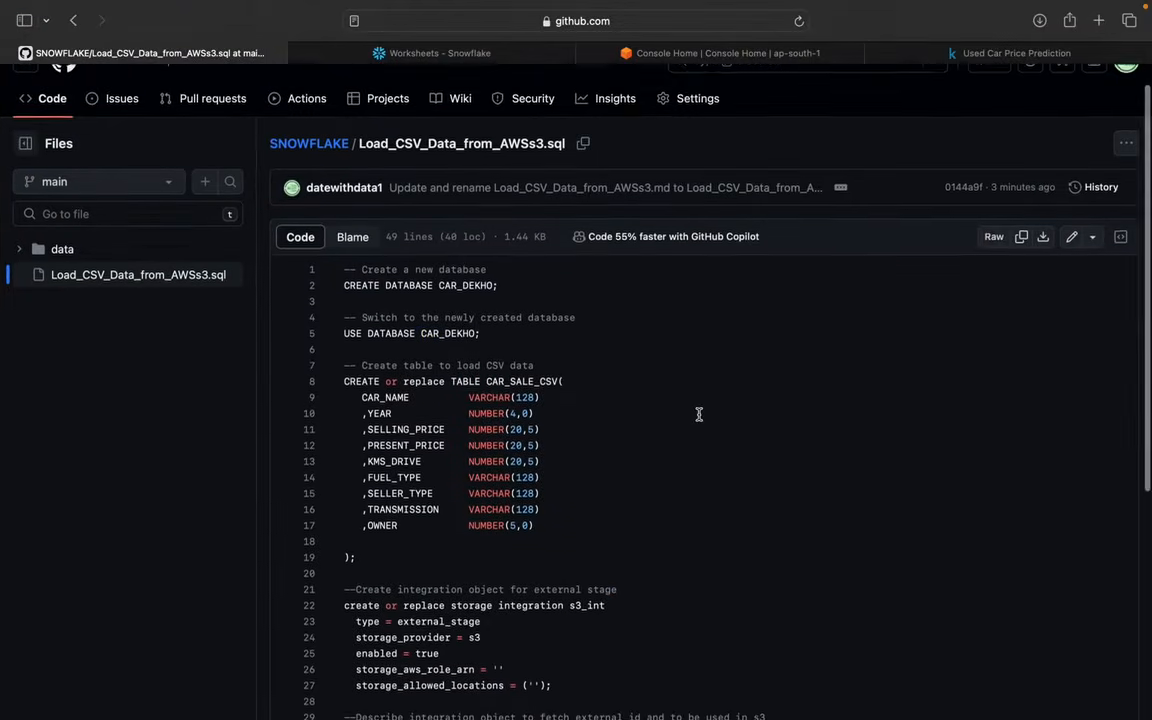
scroll(699, 414, "down", 2)
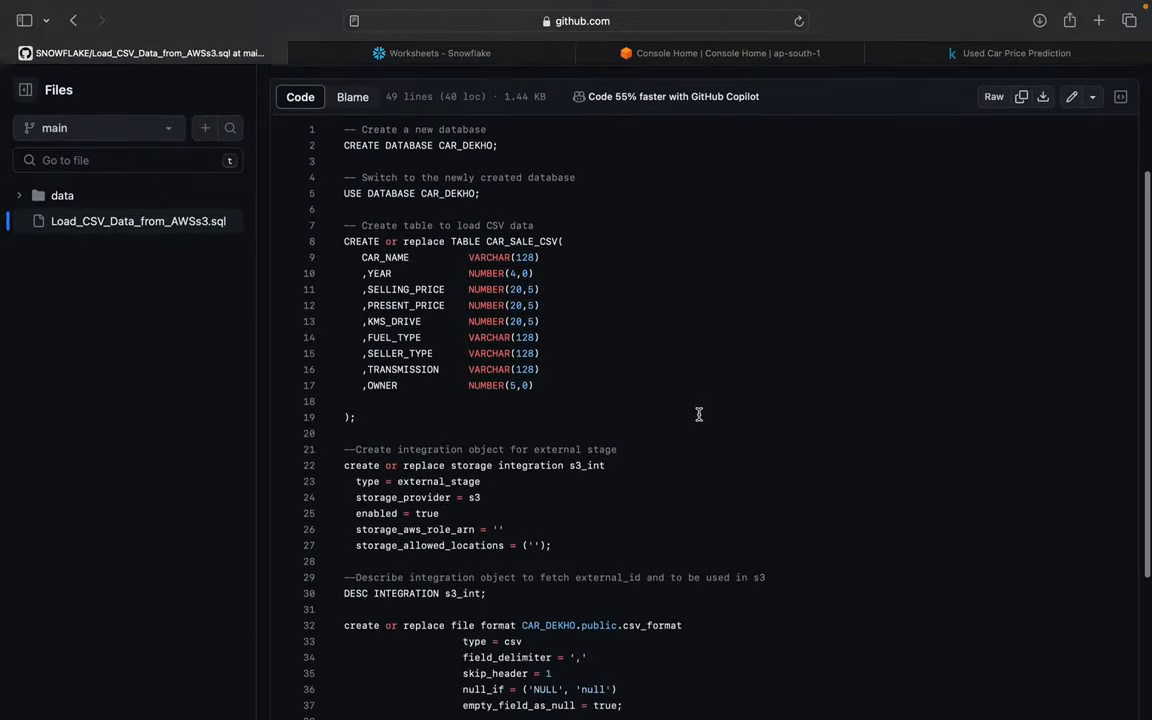
scroll(699, 414, "down", 1)
scroll(699, 414, "up", 5)
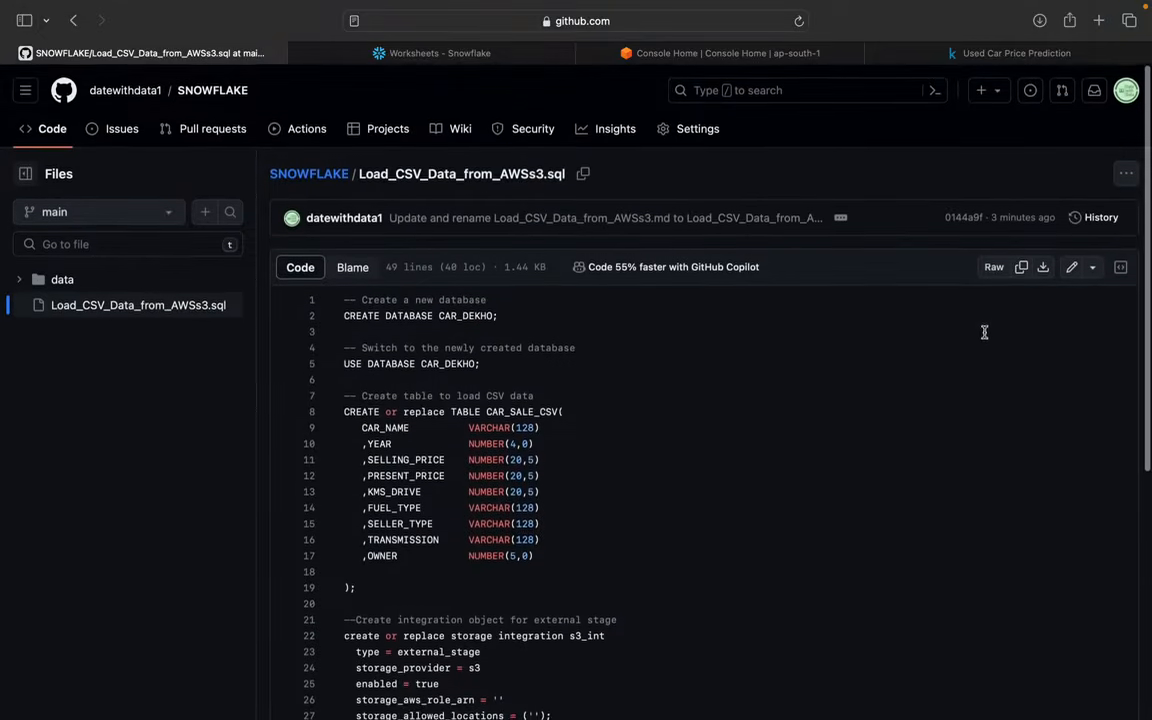
left_click(1021, 266)
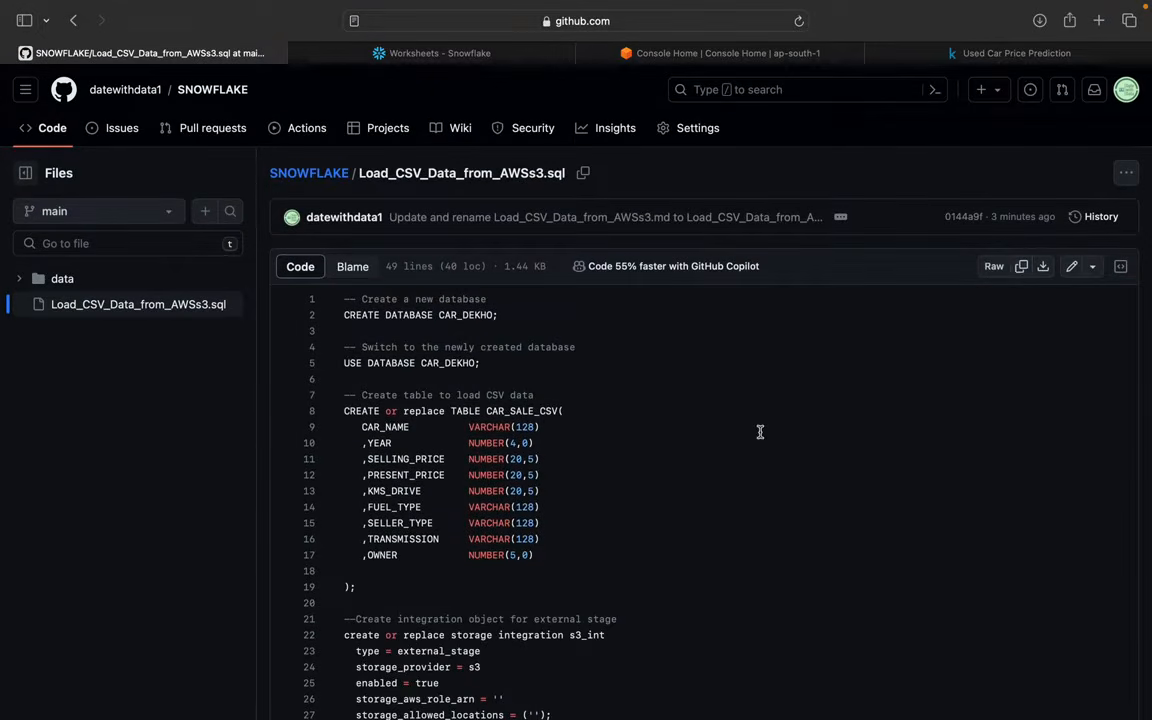
Step: Switch to Snowflake, create a new SQL worksheet and paste the copied CSV loading script into it
left_click(395, 50)
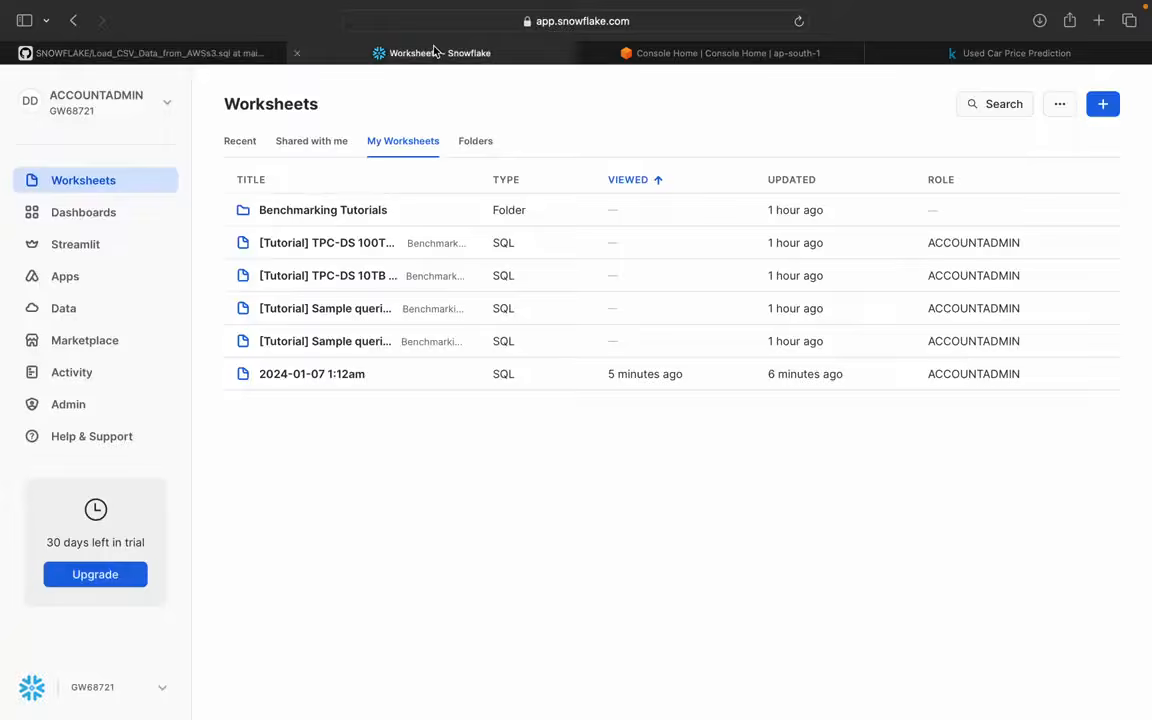
left_click(1100, 107)
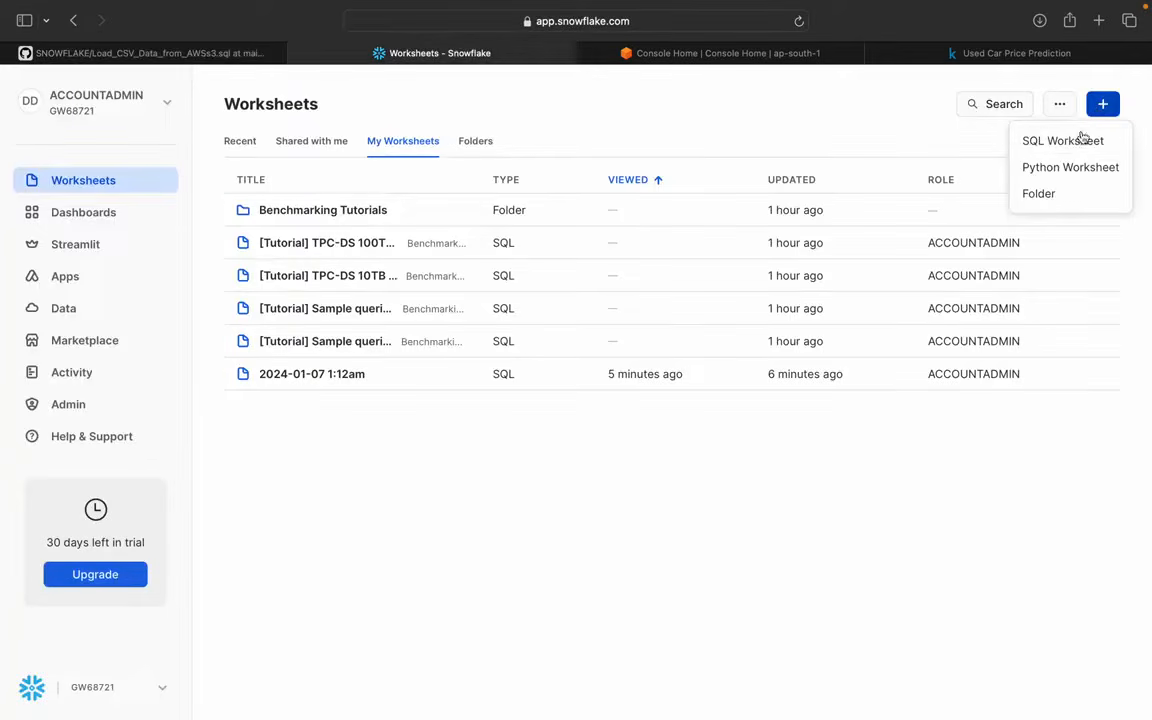
left_click(1075, 145)
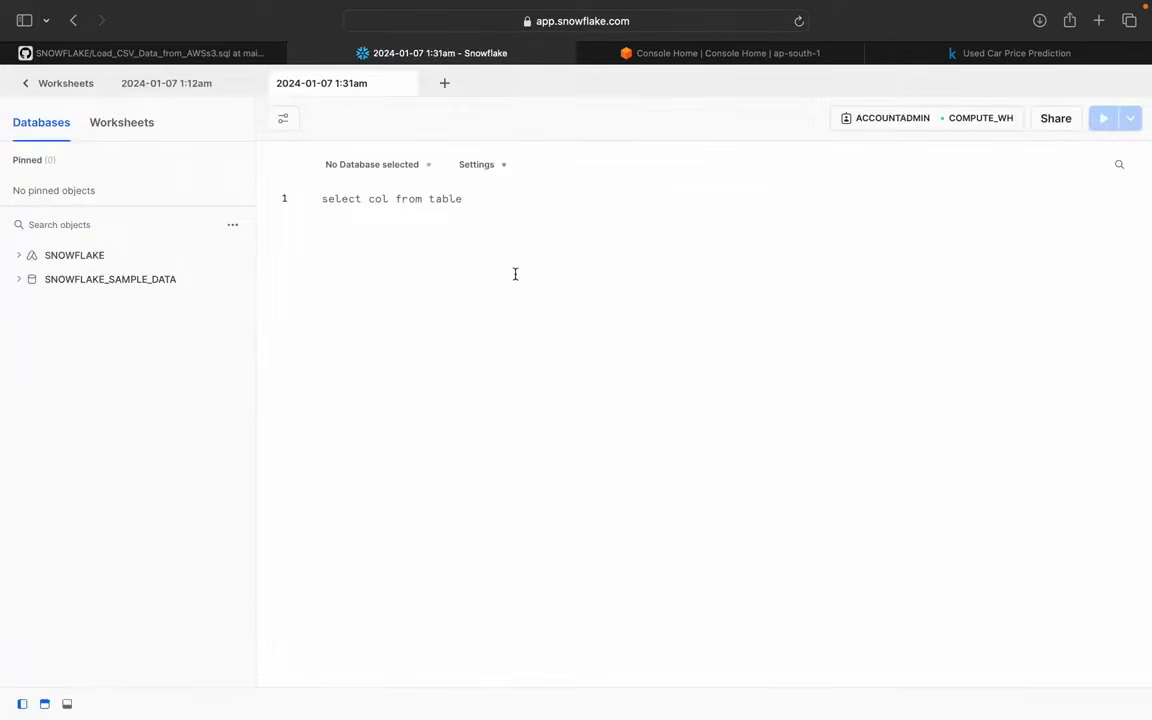
key("ctrl+a")
key("ctrl+v")
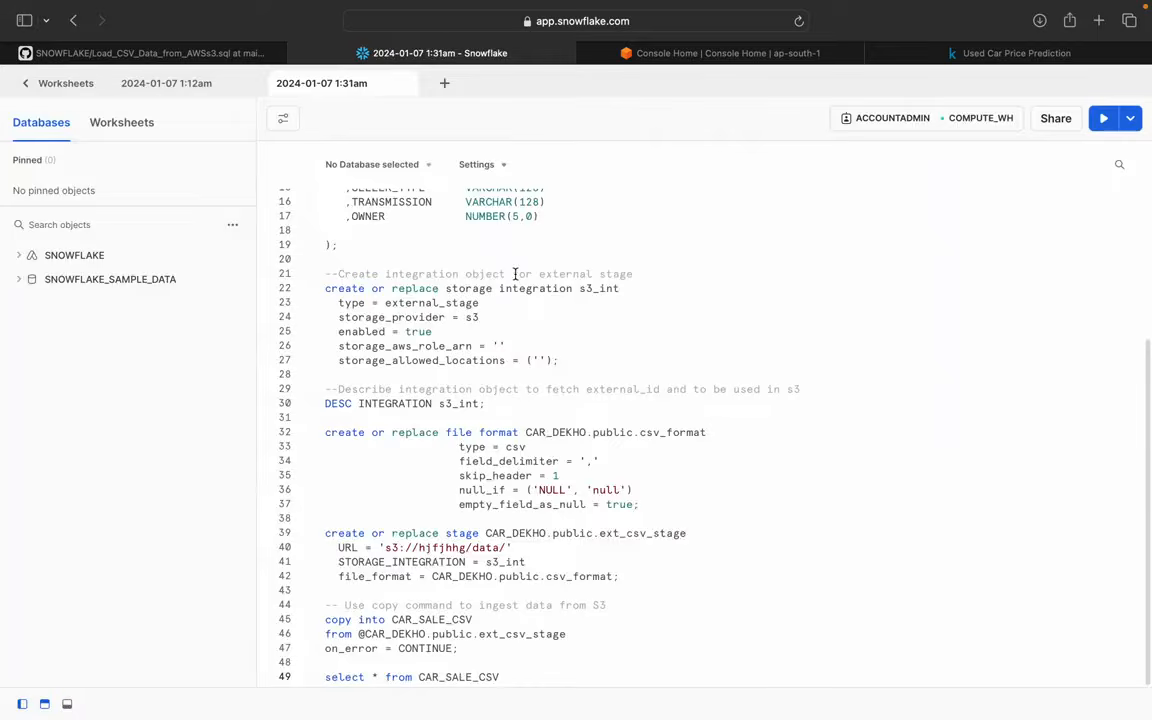
Step: Run the CREATE DATABASE CAR_DEKHO statement at the beginning of the script
scroll(516, 270, "up", 5)
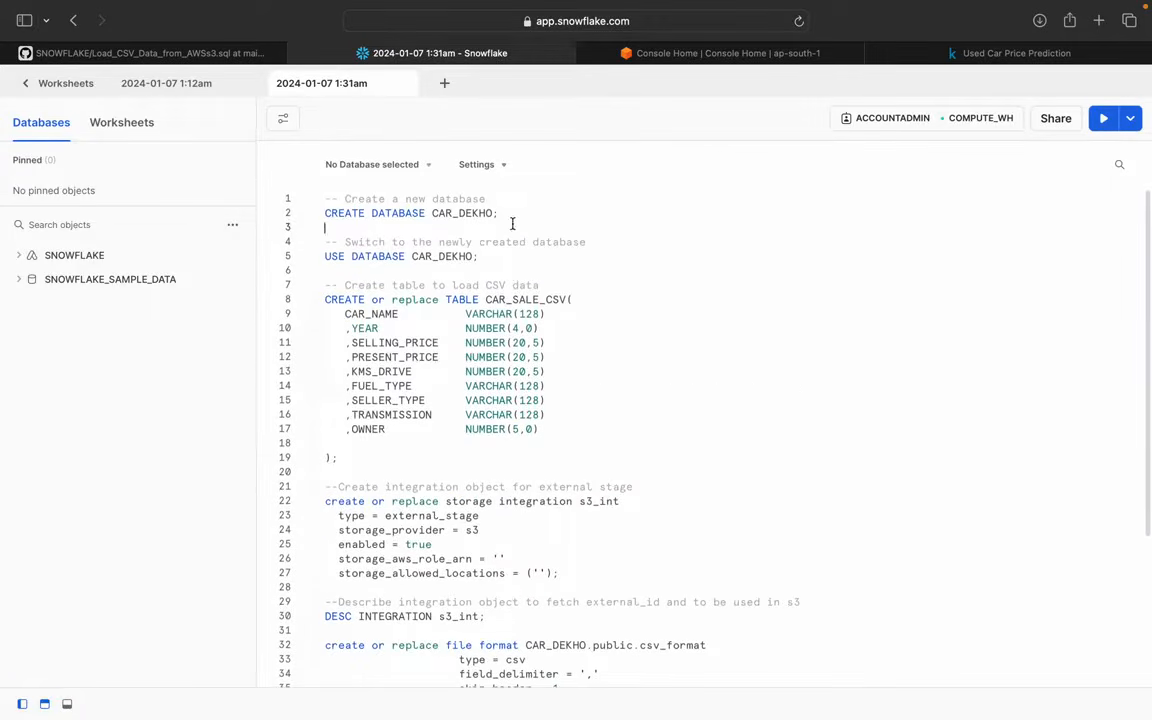
left_click_drag(512, 224, 347, 194)
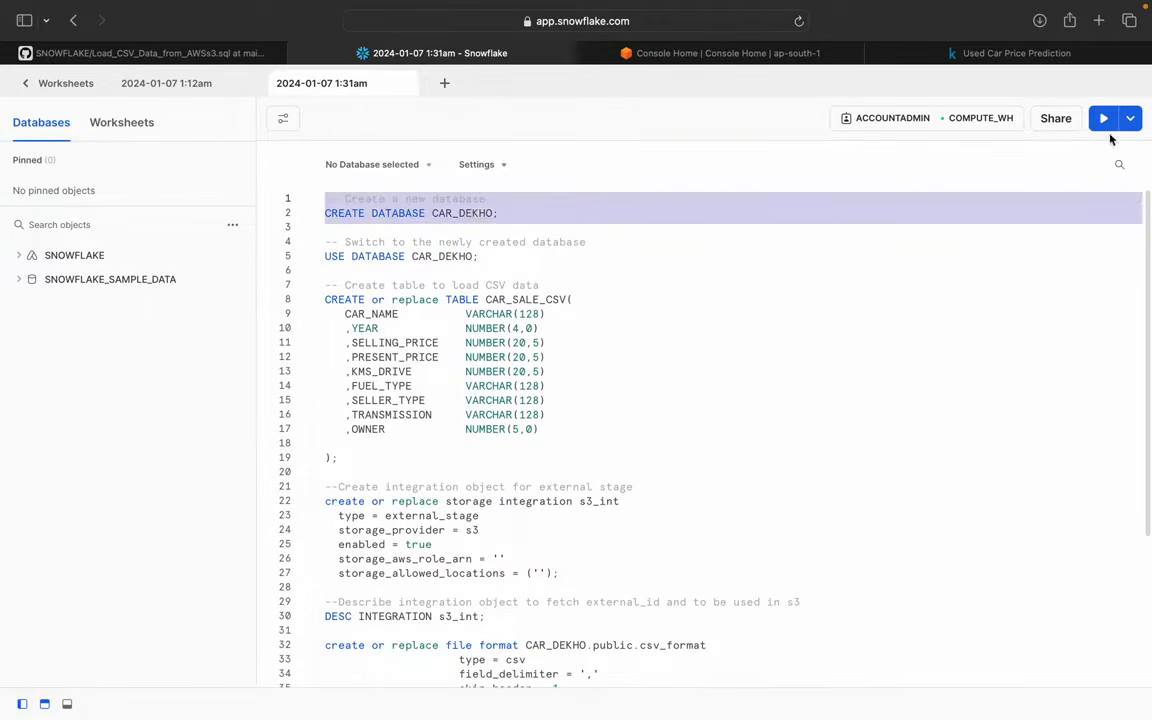
left_click(1103, 119)
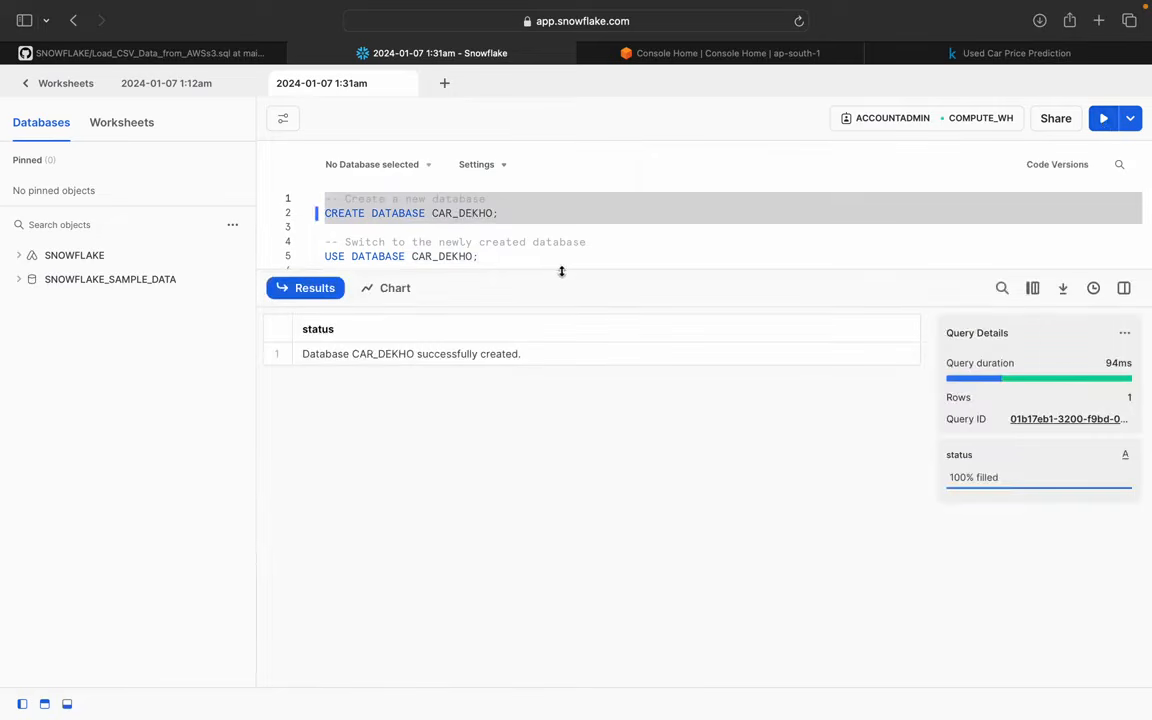
Step: Enlarge the code editor area above the results and run the USE DATABASE CAR_DEKHO statement on line 5
left_click_drag(561, 271, 556, 470)
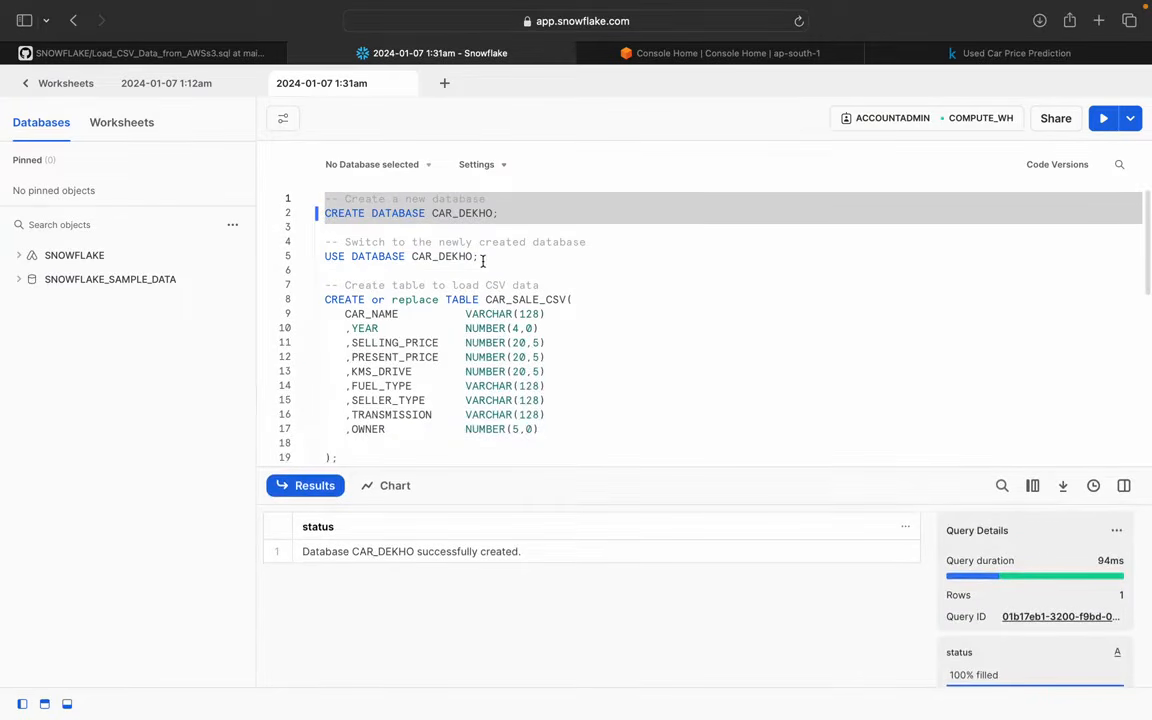
left_click_drag(480, 257, 325, 241)
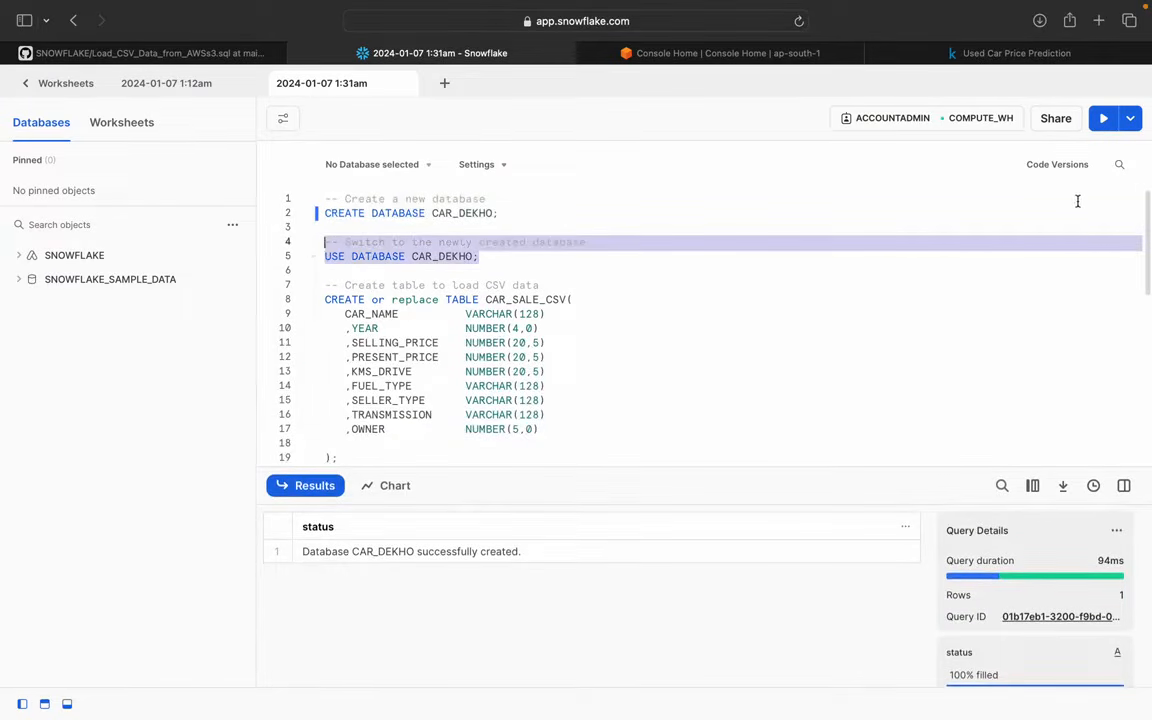
left_click(1102, 119)
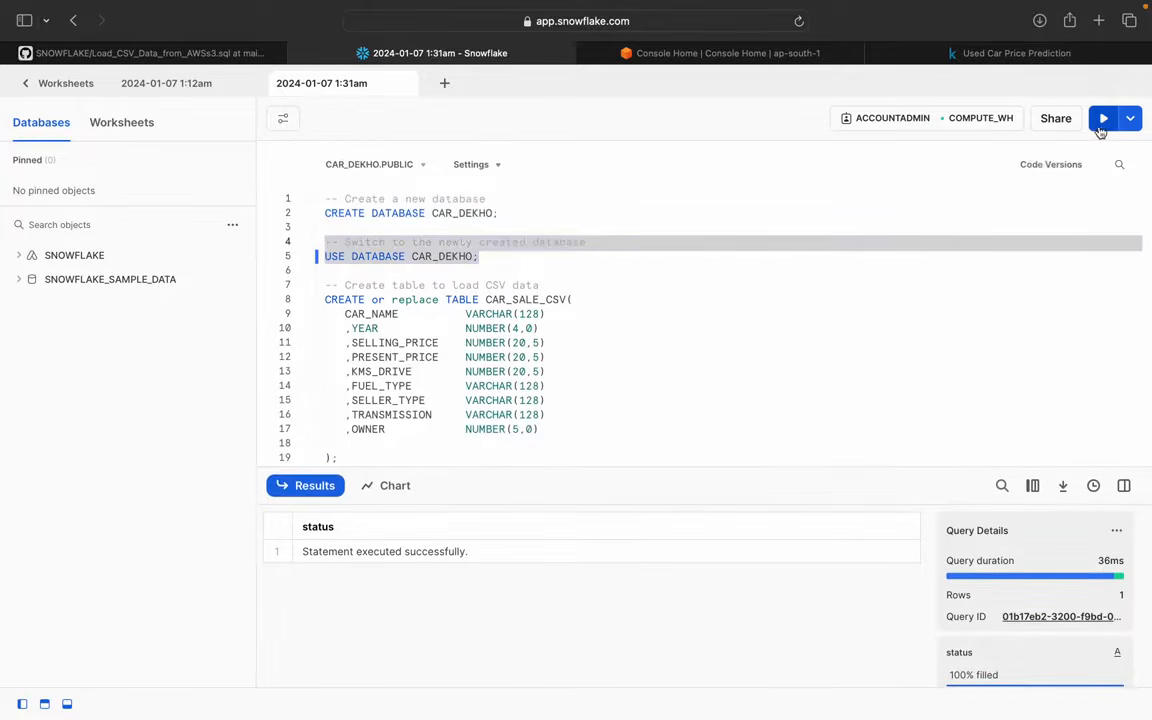
Step: Switch to Kaggle's Used Car Price Prediction page and examine all columns of cardekho_data.csv, from Car_Name to Owner, against the CAR_SALE_CSV definition
scroll(601, 339, "down", 1)
left_click(600, 339)
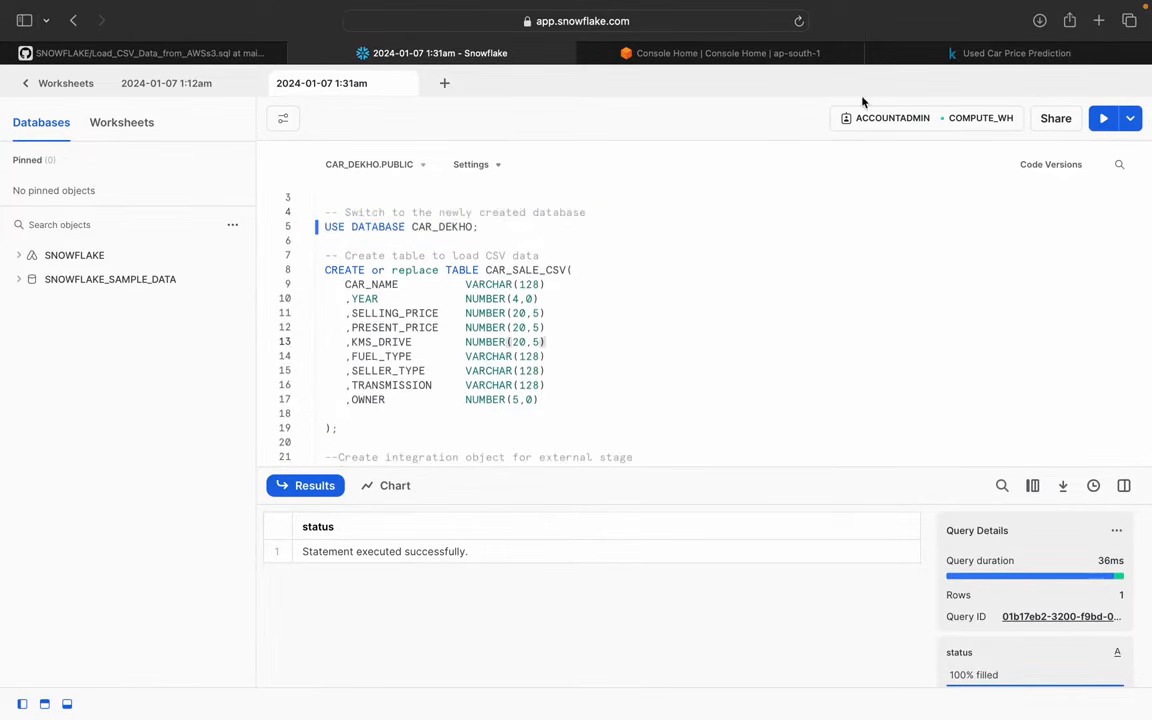
left_click(930, 55)
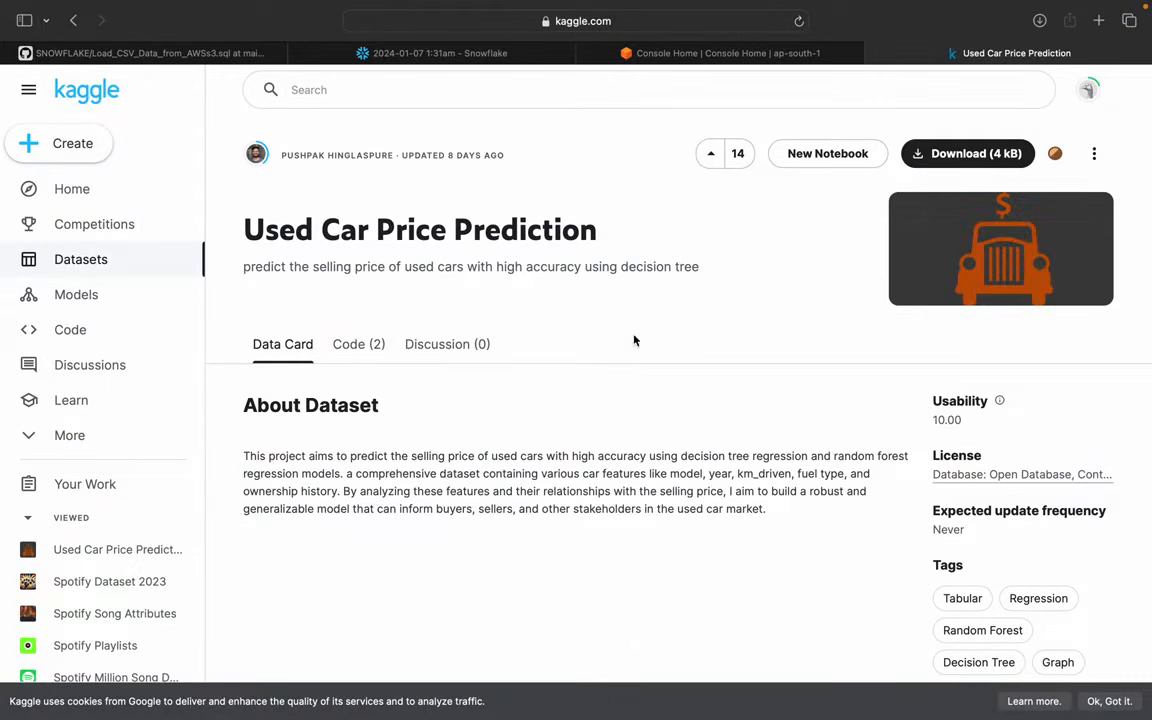
scroll(634, 340, "down", 2)
scroll(634, 341, "down", 5)
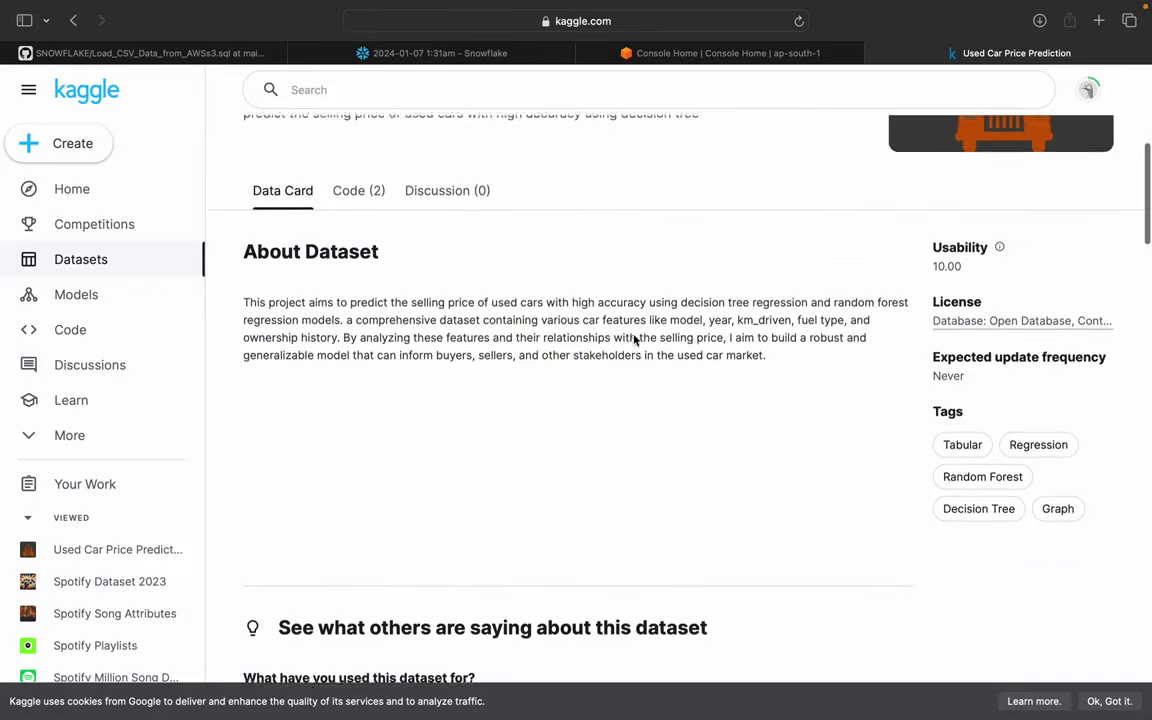
scroll(632, 335, "down", 5)
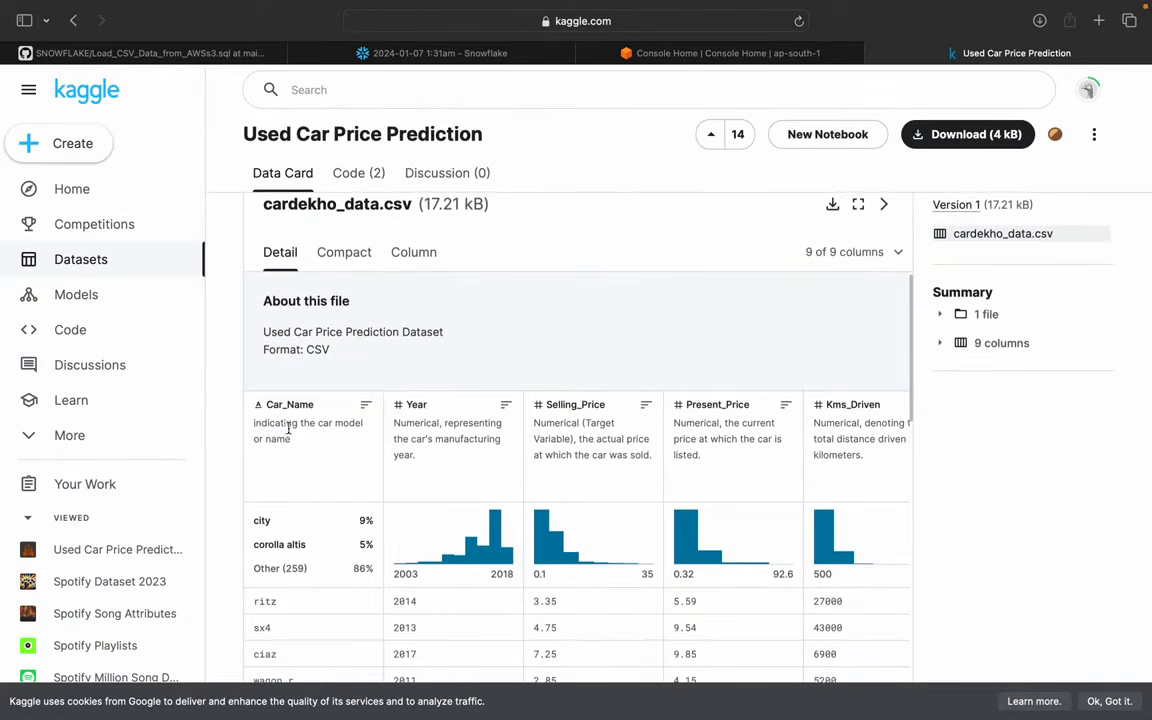
scroll(425, 427, "right", 2)
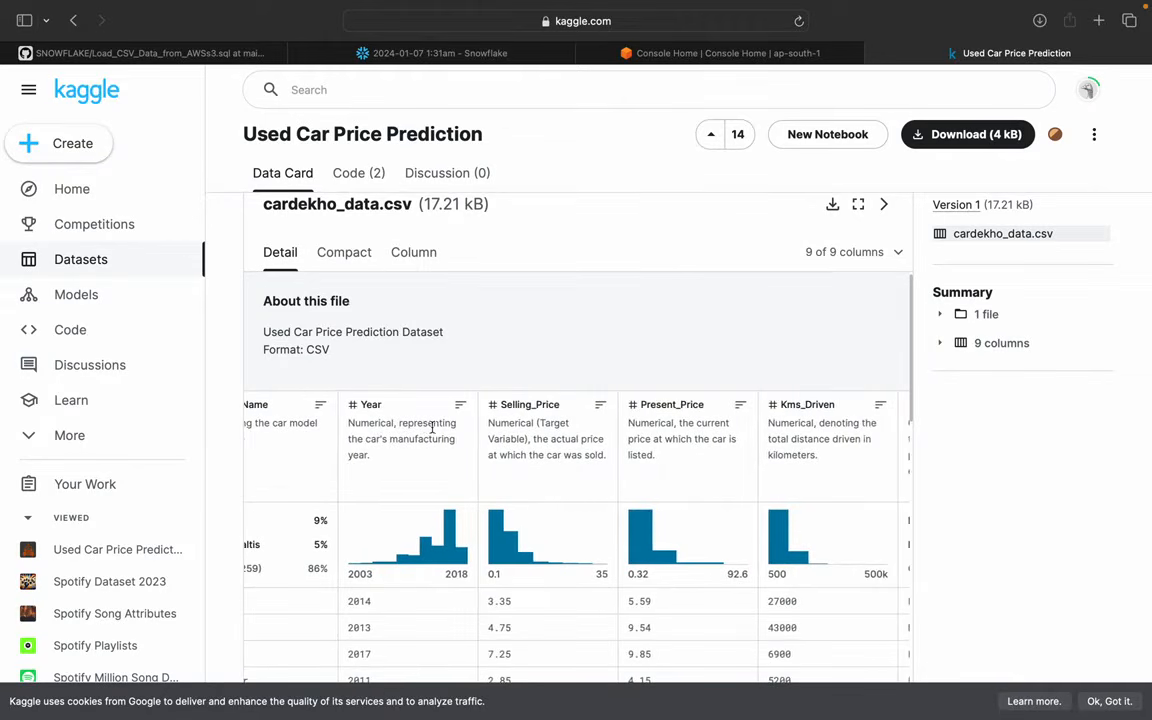
scroll(535, 434, "right", 2)
scroll(657, 433, "right", 3)
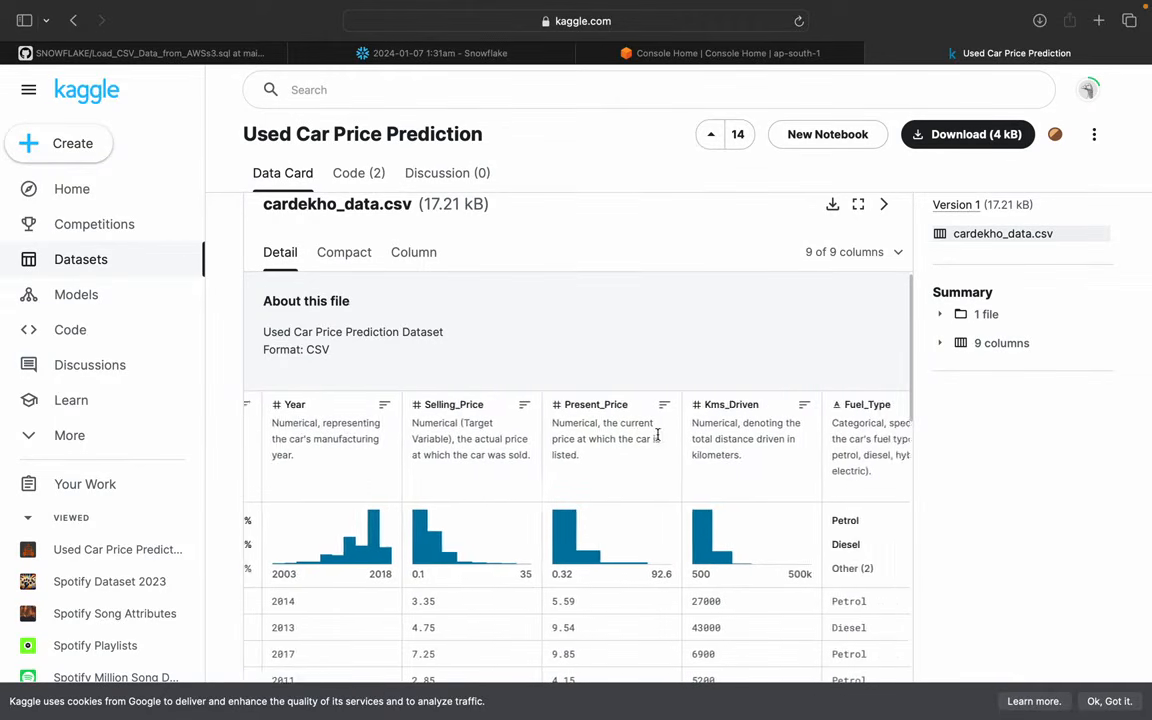
scroll(657, 433, "right", 6)
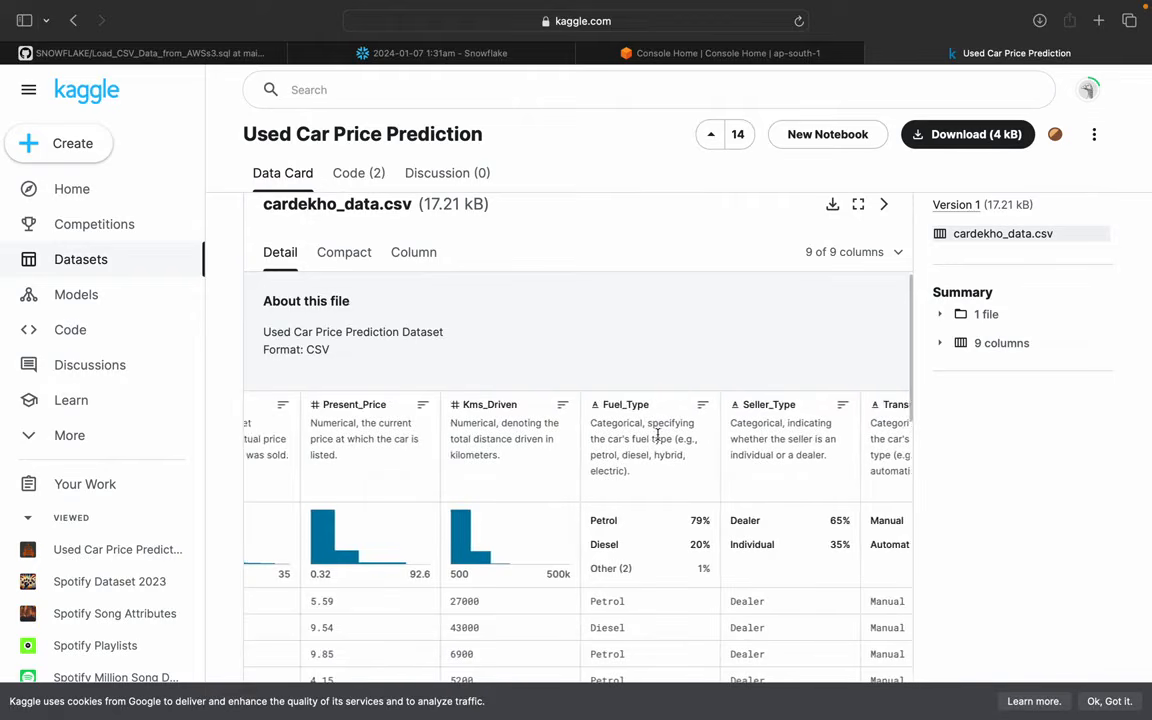
scroll(657, 433, "right", 2)
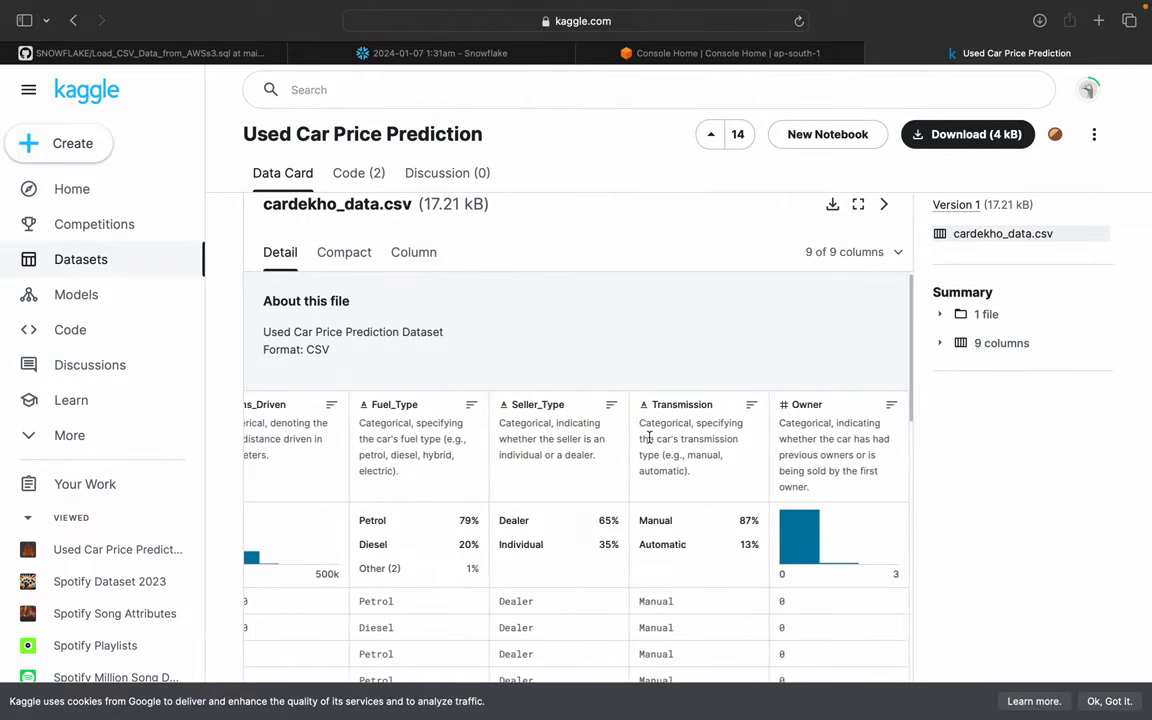
Step: Return to the Snowflake worksheet and run the CREATE or replace TABLE CAR_SALE_CSV statement on lines 7 to 19
left_click(390, 50)
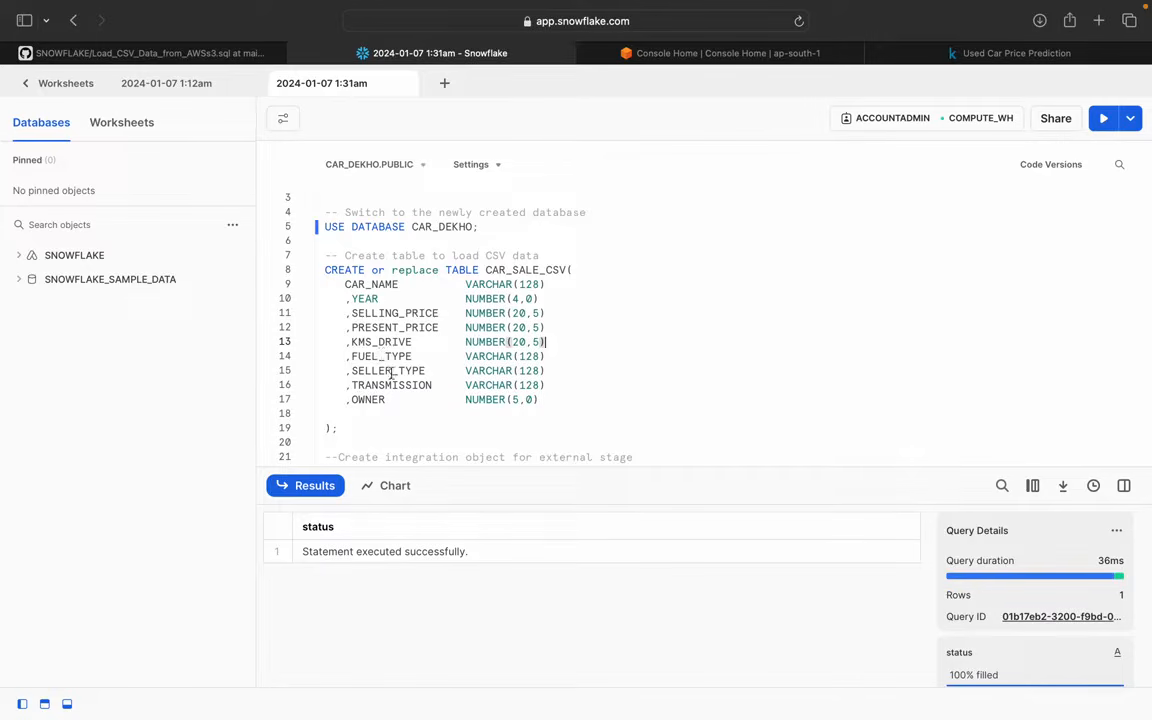
left_click_drag(336, 428, 322, 252)
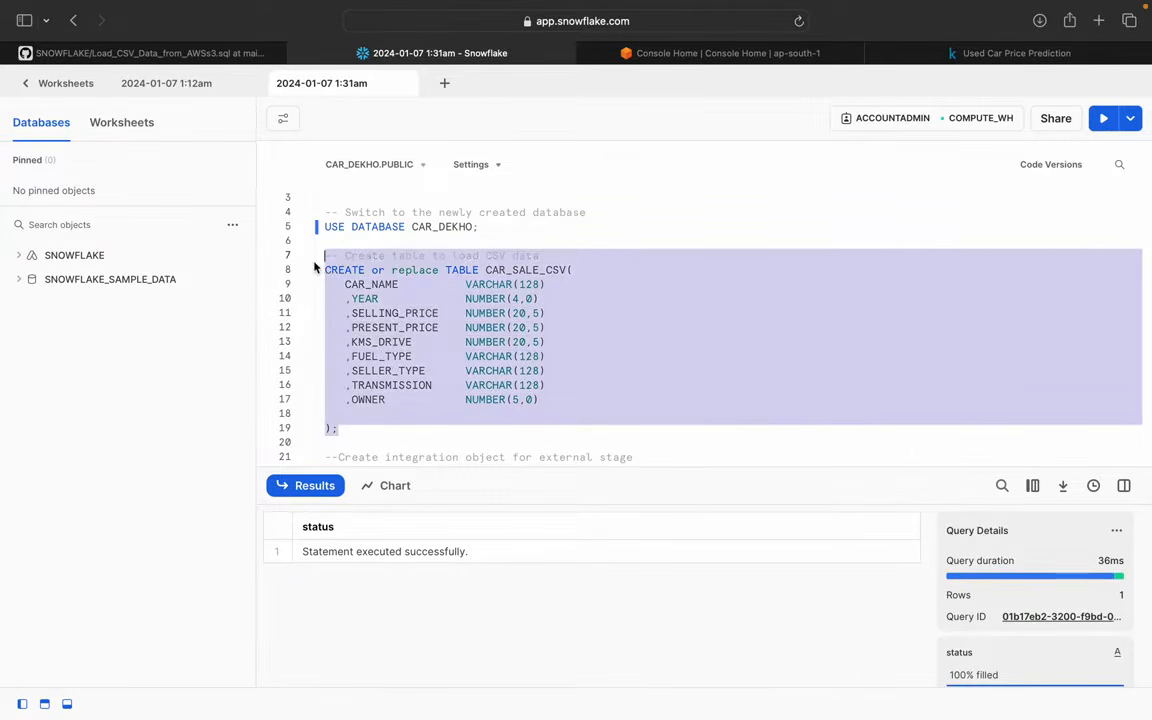
left_click(1102, 120)
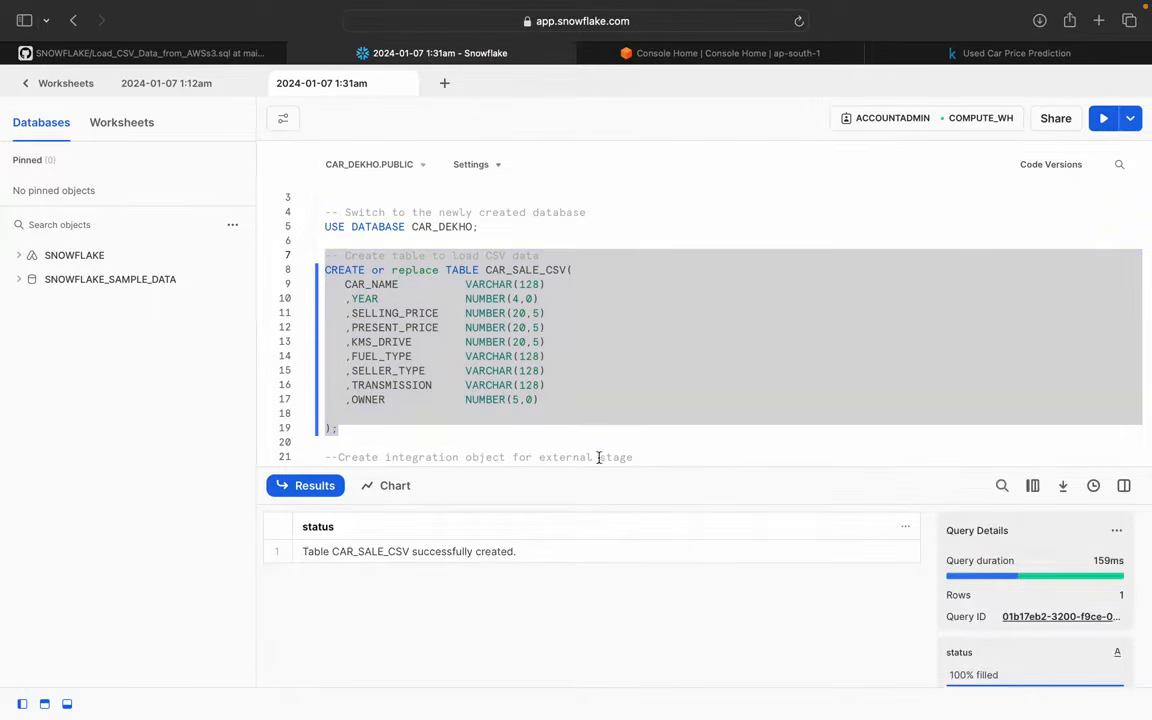
scroll(597, 455, "down", 2)
scroll(599, 458, "down", 3)
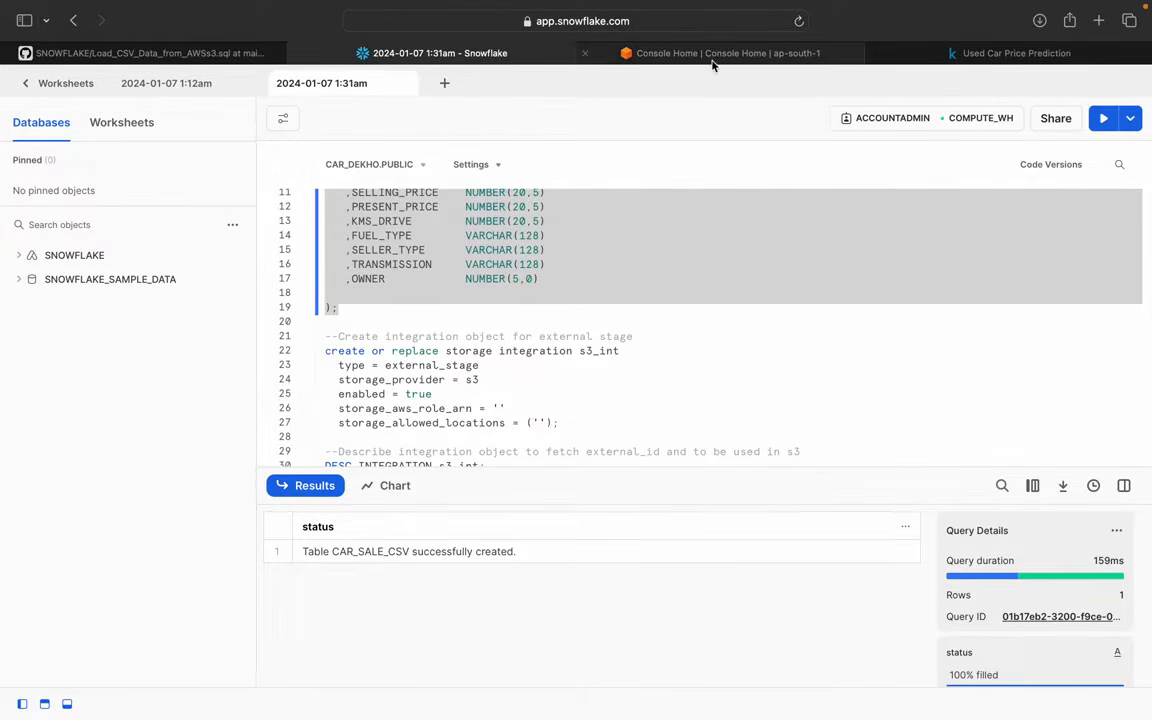
Step: Switch to the AWS console and start a new IAM role that trusts an AWS account, using this account
left_click(645, 56)
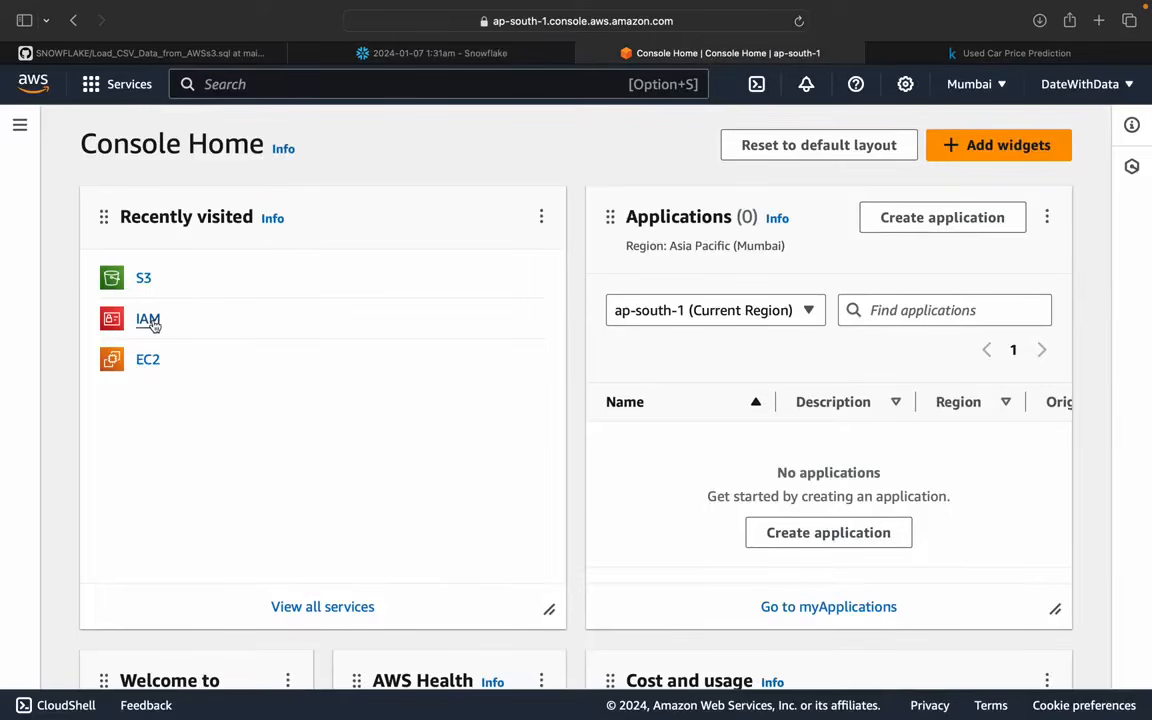
left_click(148, 319)
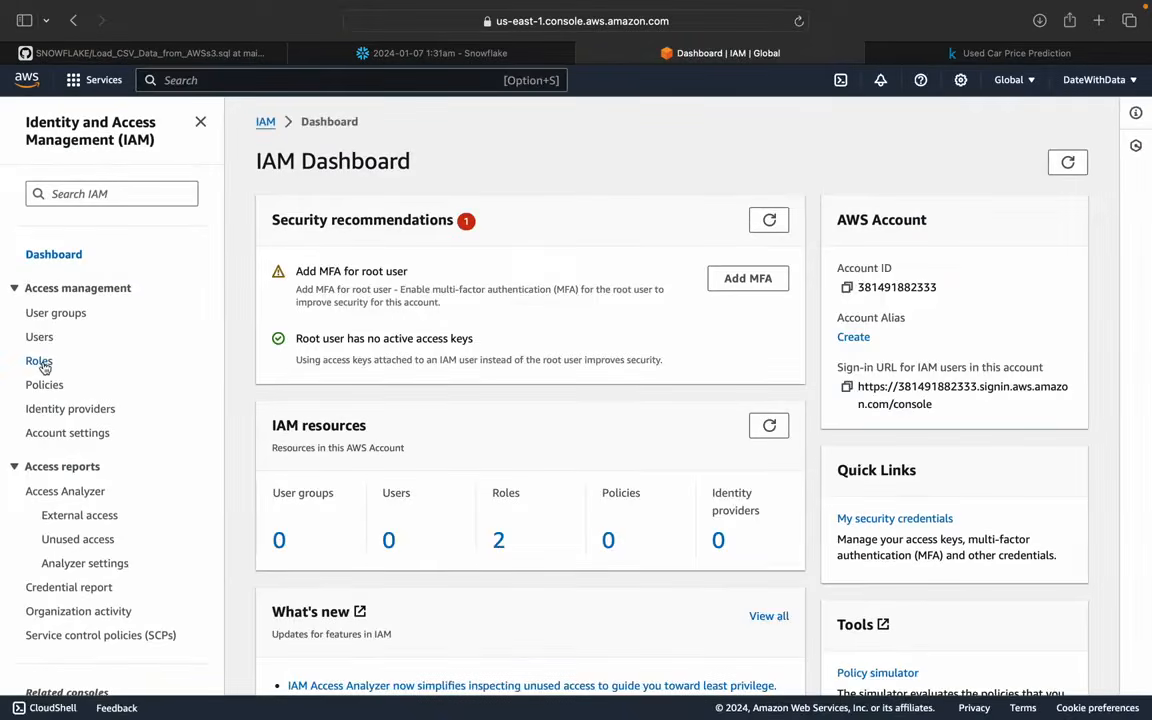
left_click(40, 362)
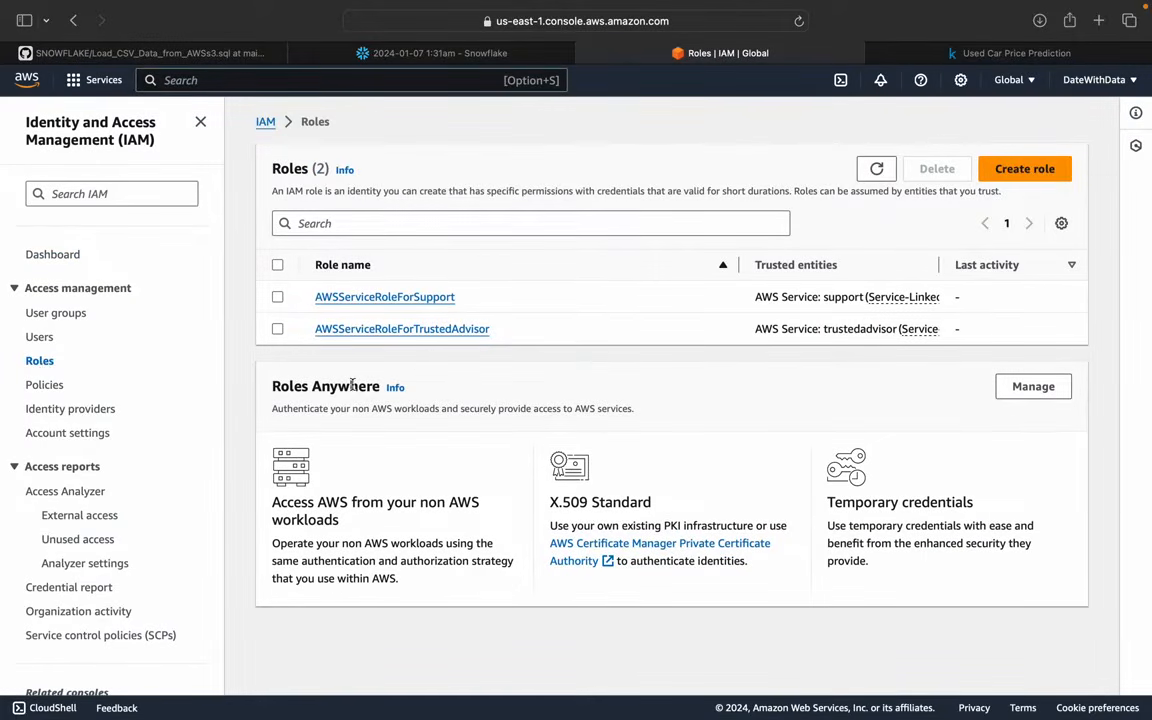
left_click(1024, 170)
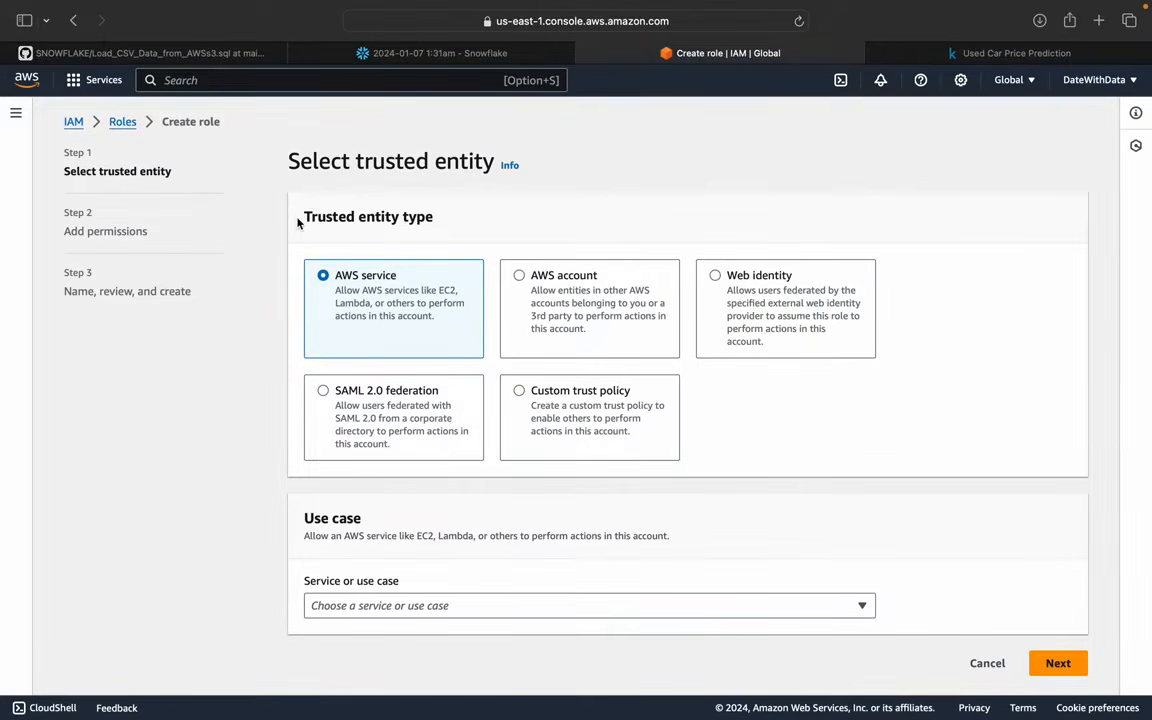
left_click(557, 290)
scroll(557, 290, "down", 2)
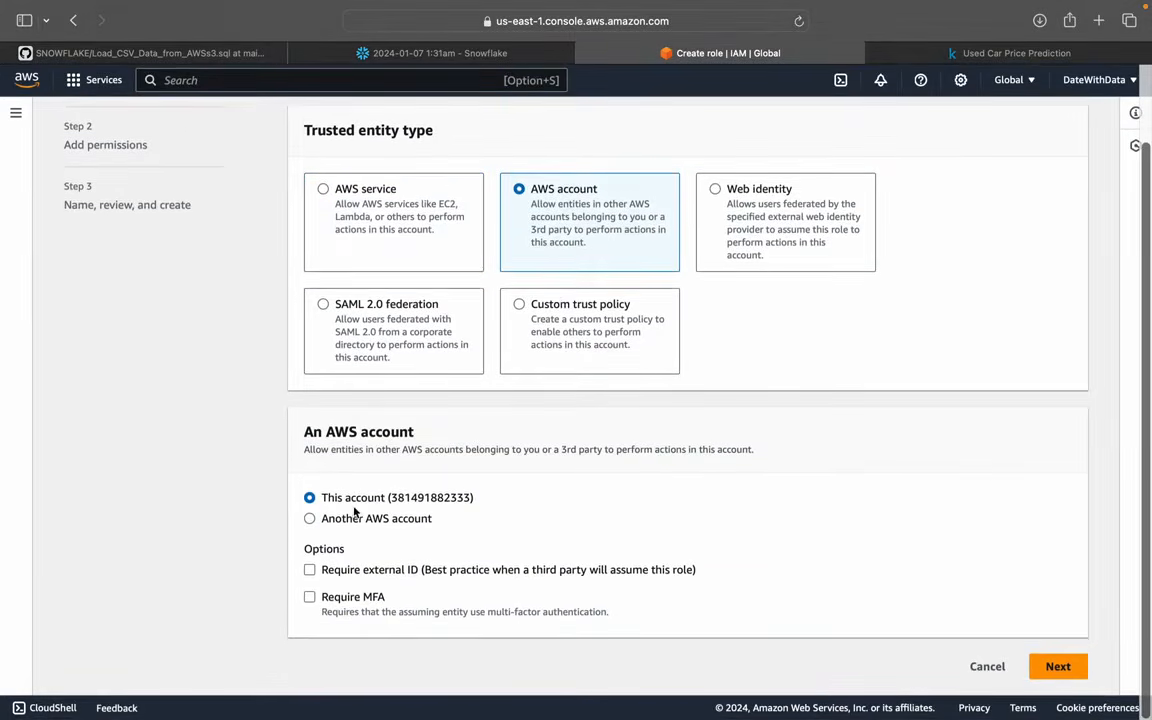
left_click(1058, 667)
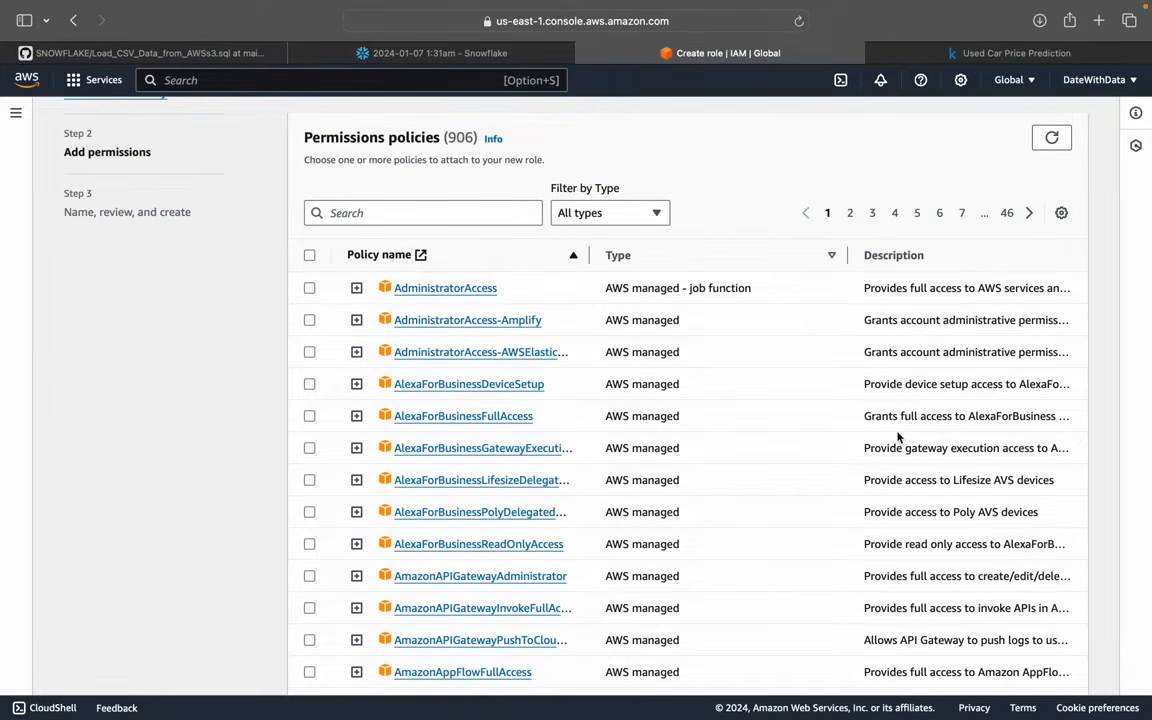
Step: Search the permissions policies for s3, select AmazonS3FullAccess for the role and continue to the review stage
left_click(308, 208)
type("s")
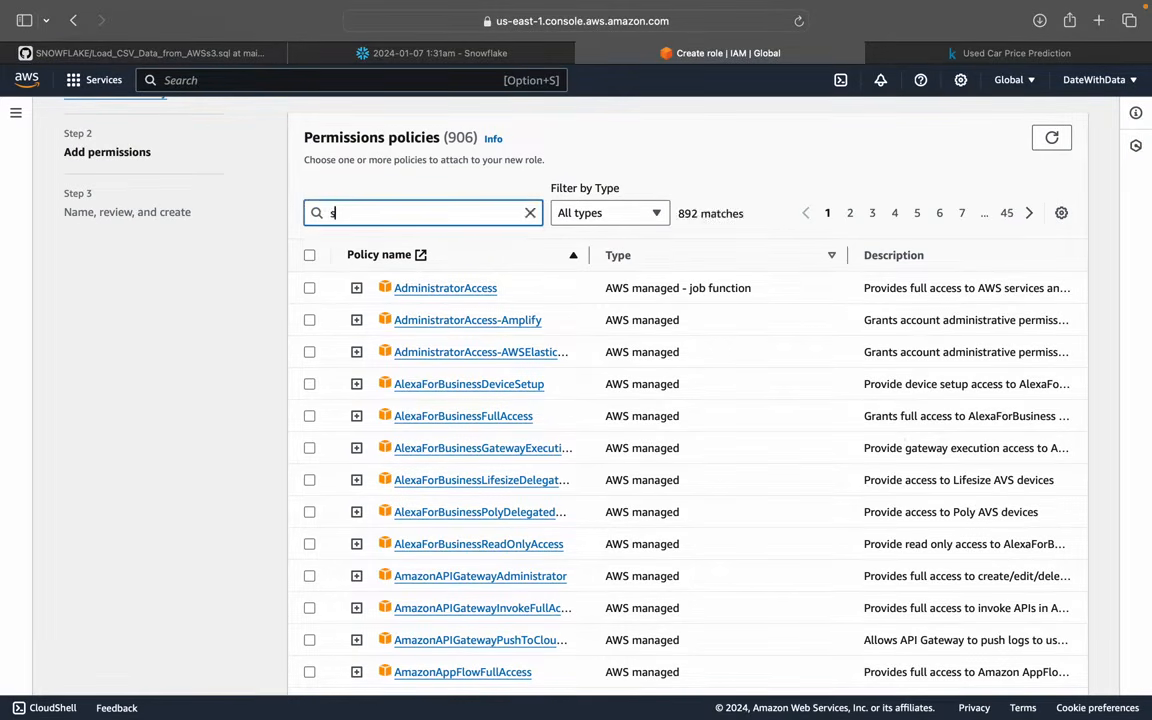
type("3")
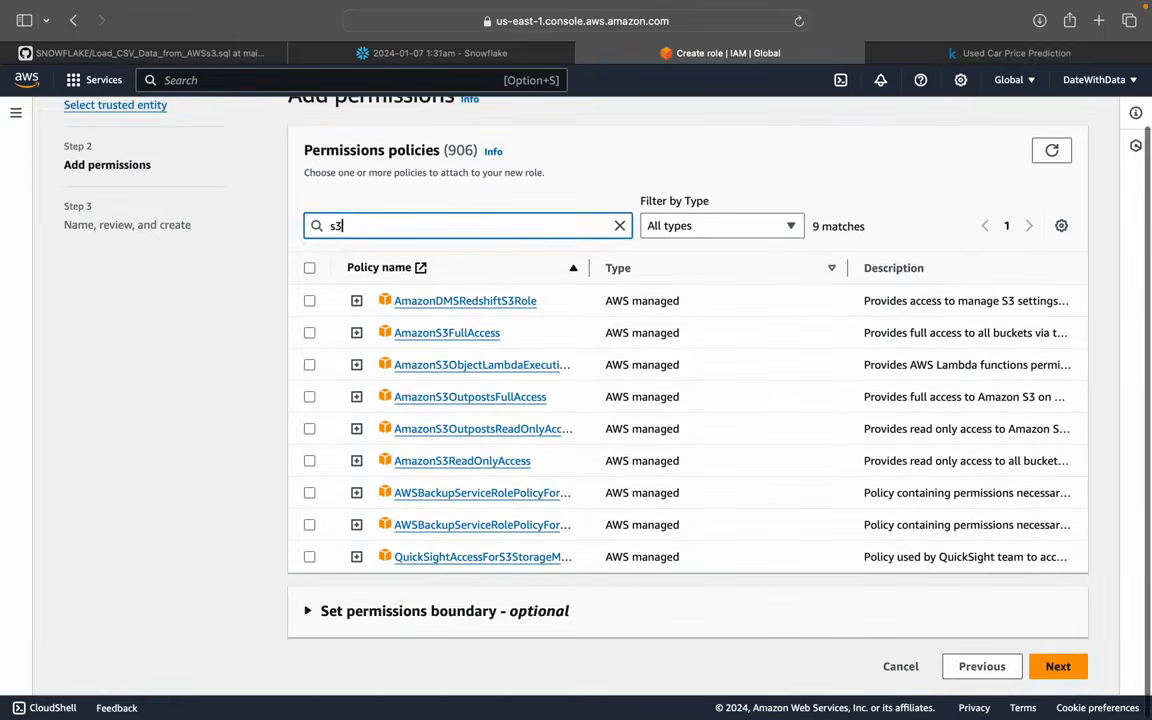
left_click(309, 332)
left_click(1056, 664)
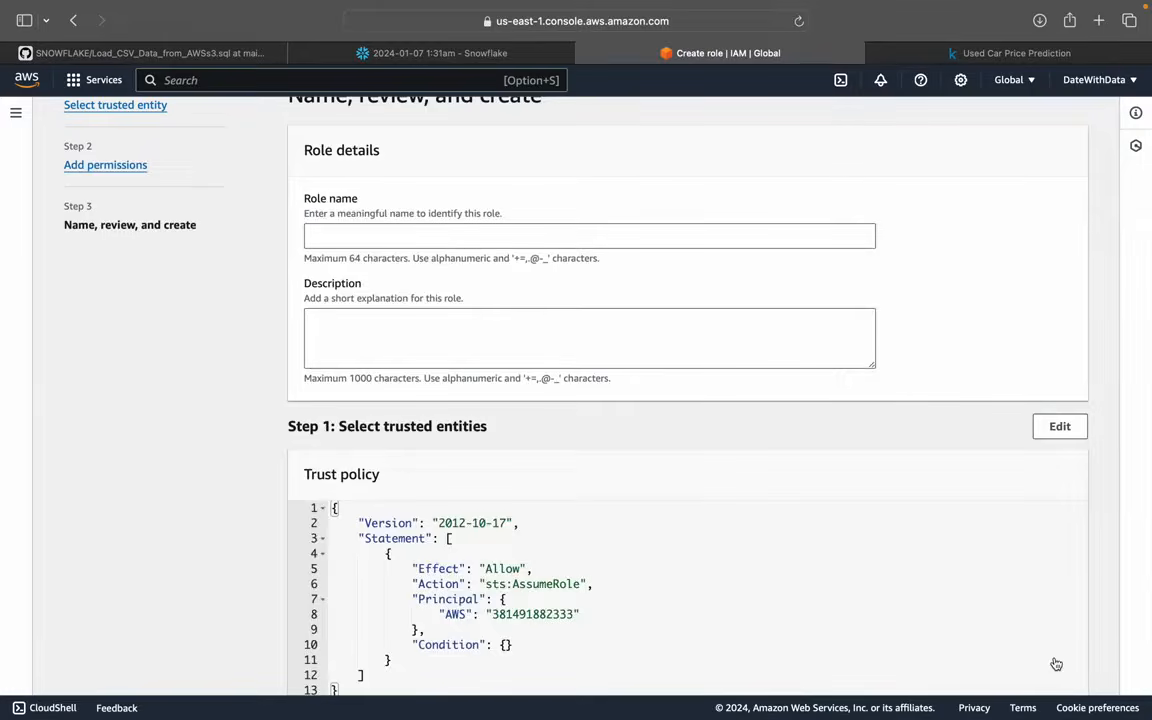
Step: Name the role connect_snowflake_to_s3, leave the description empty and create the role
left_click(548, 238)
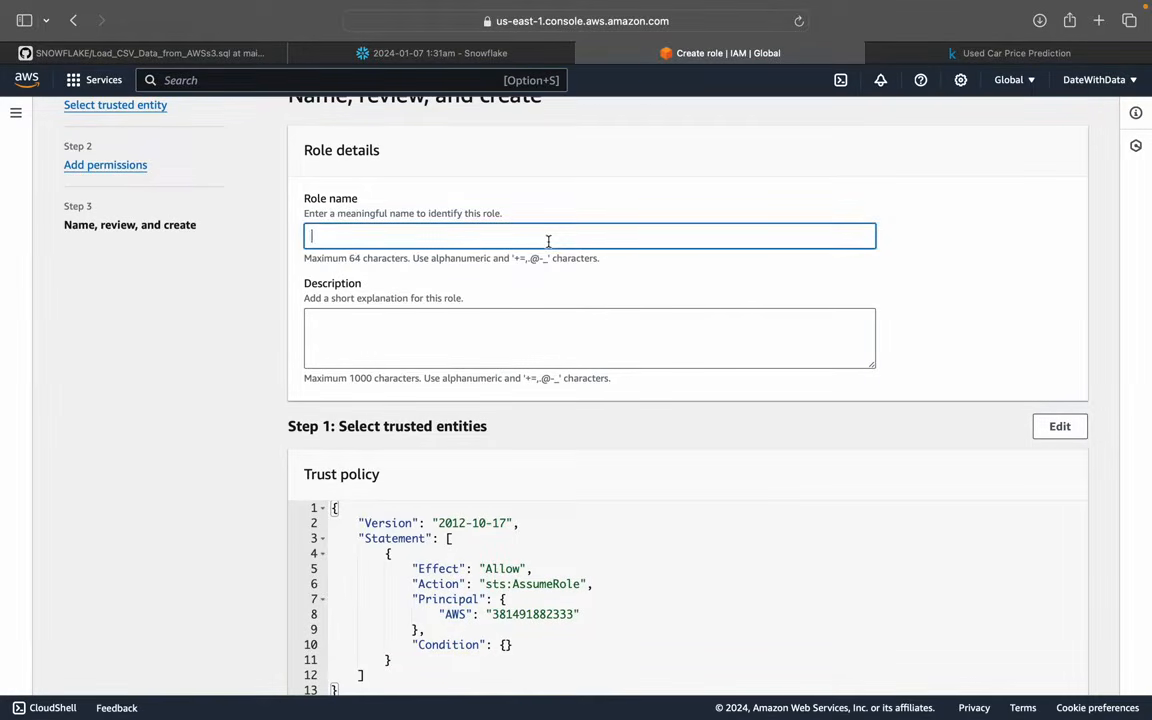
type("connect_snowflake_to_s3")
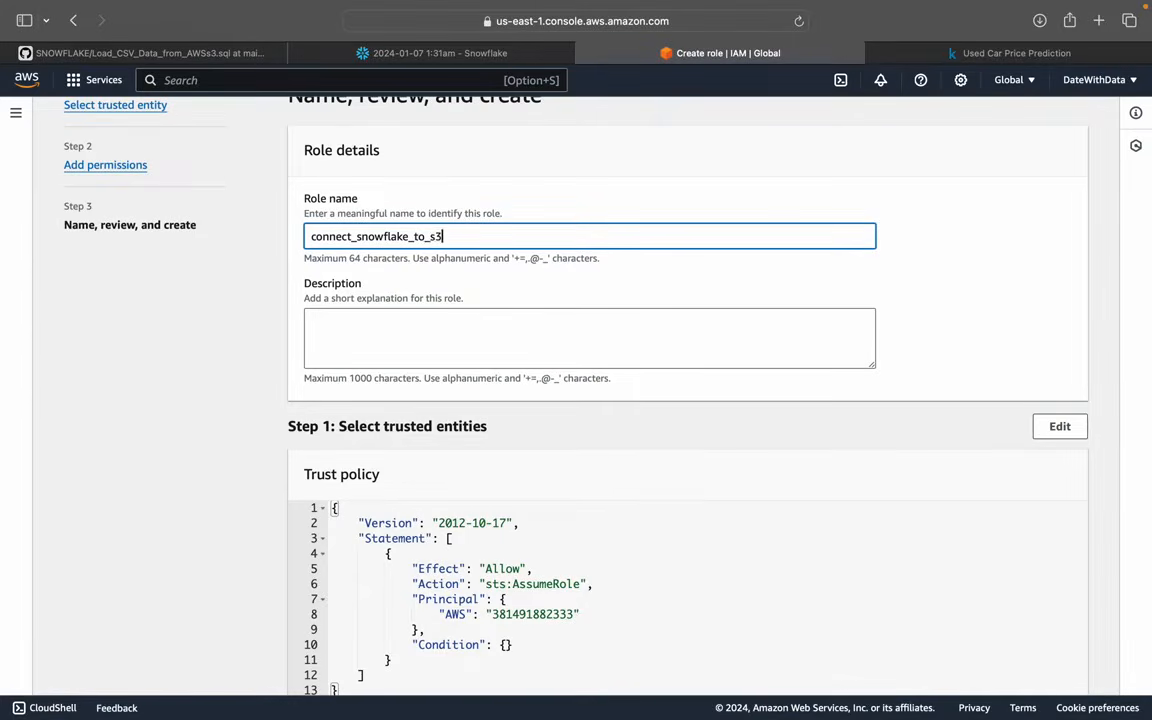
scroll(576, 400, "down", 2)
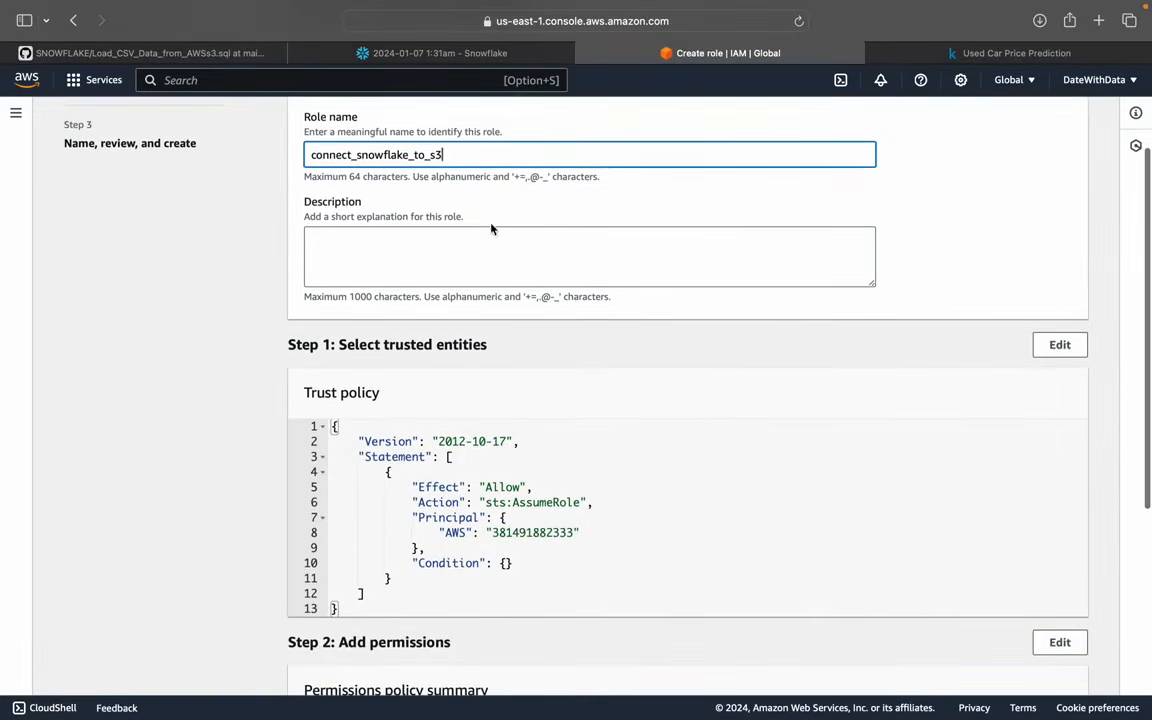
left_click(435, 257)
scroll(517, 399, "down", 1)
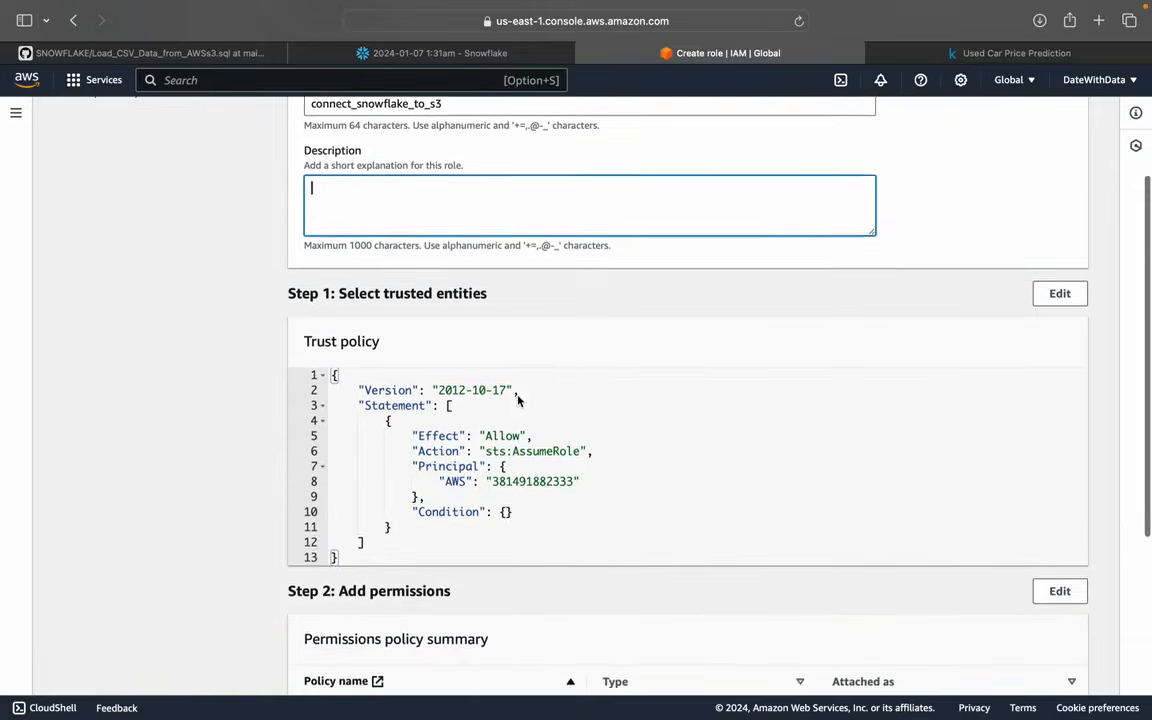
scroll(517, 399, "down", 4)
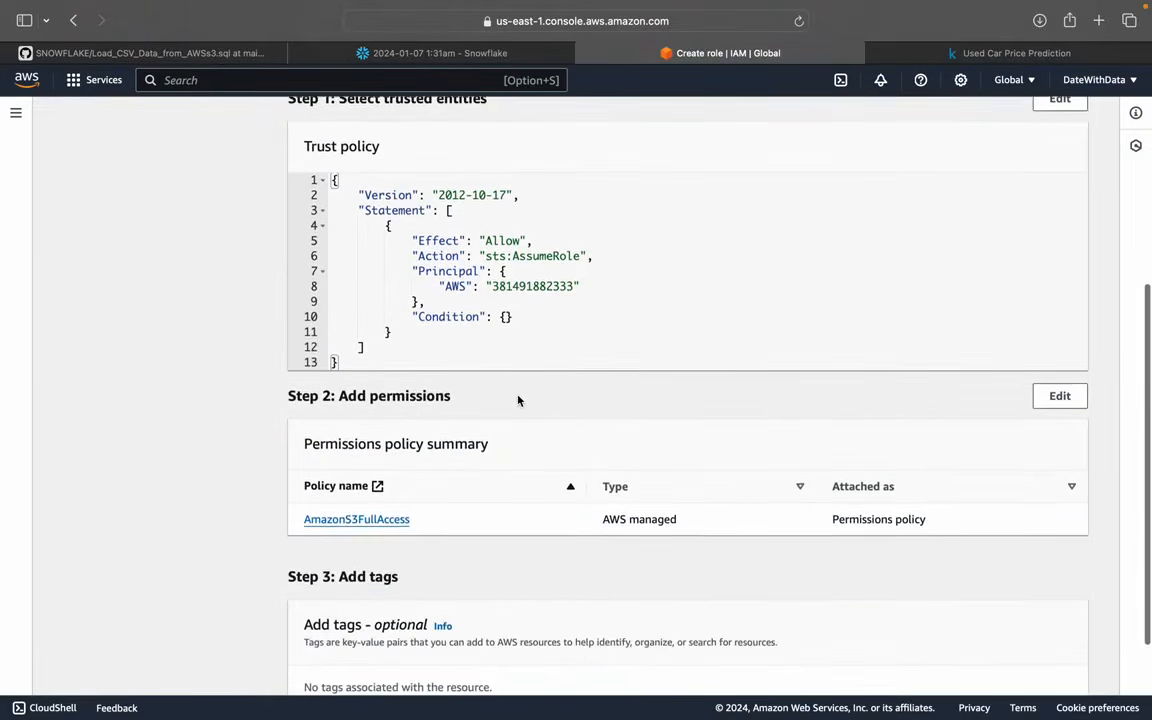
scroll(517, 399, "down", 3)
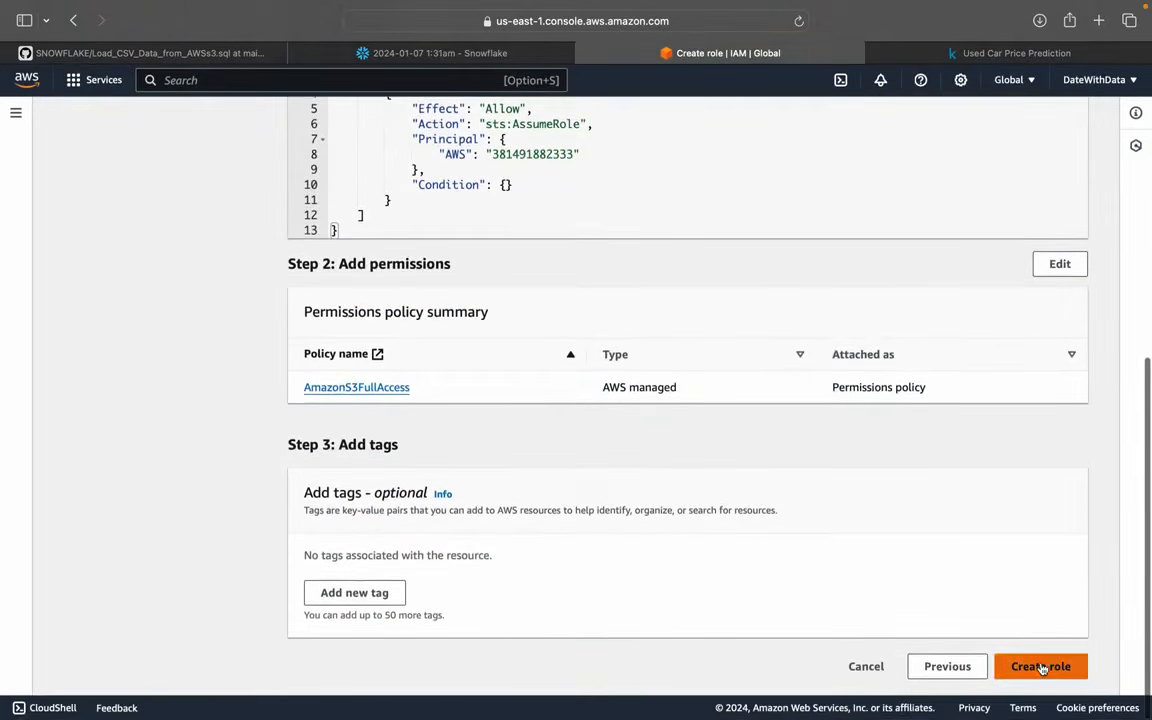
left_click(1041, 666)
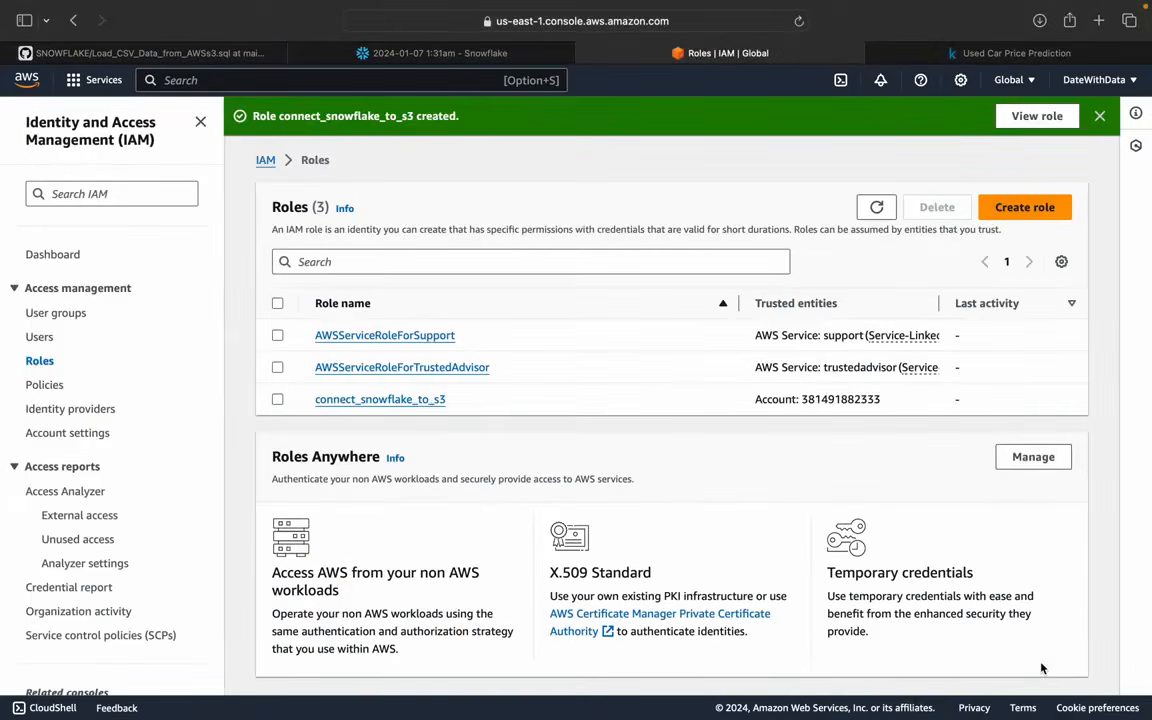
Step: Open the connect_snowflake_to_s3 role and examine its attached permissions and trust relationships
left_click(343, 402)
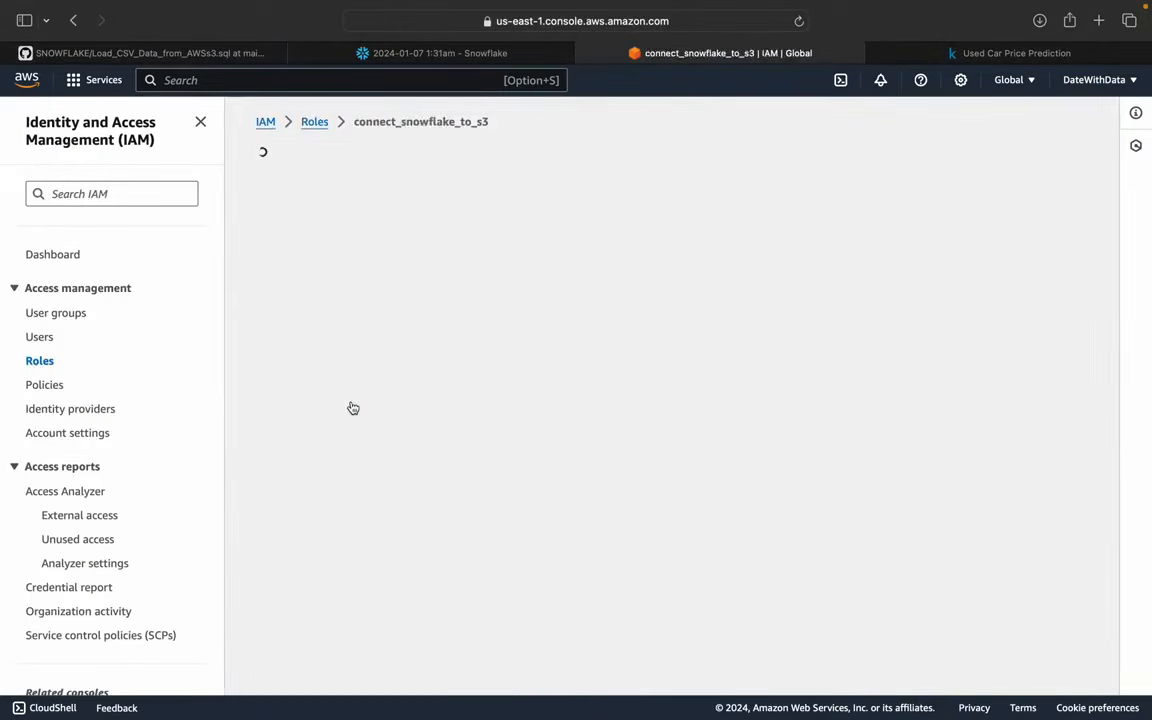
scroll(352, 408, "down", 3)
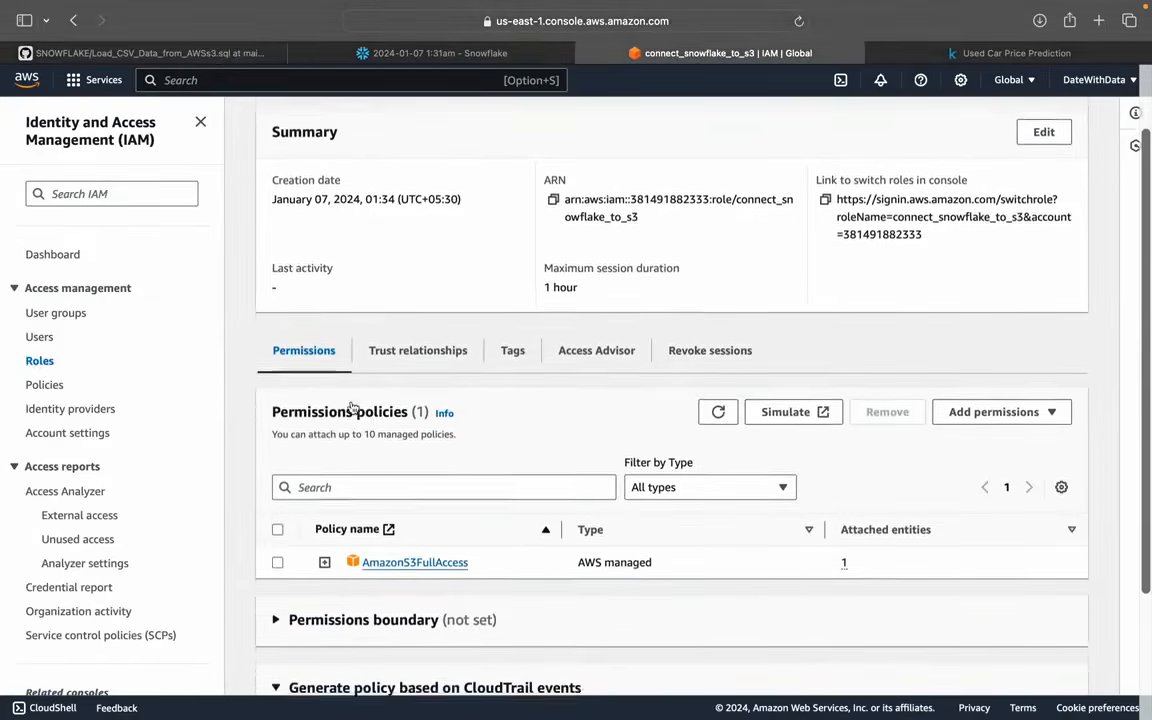
scroll(350, 405, "down", 1)
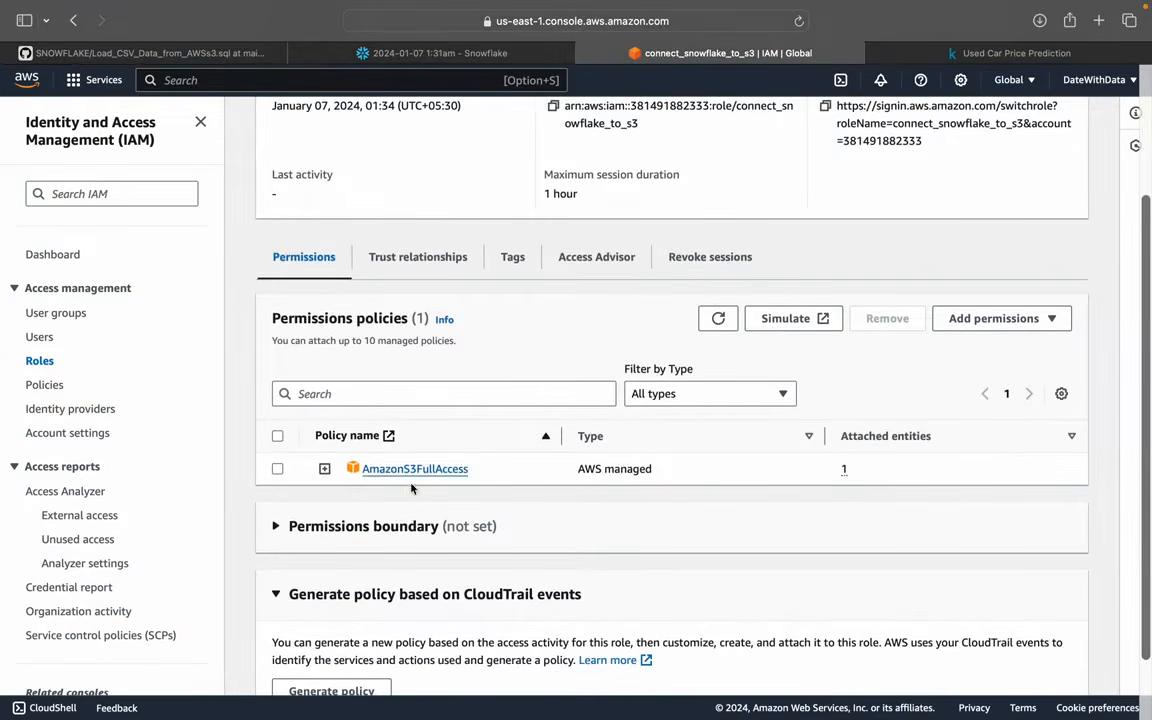
left_click(413, 252)
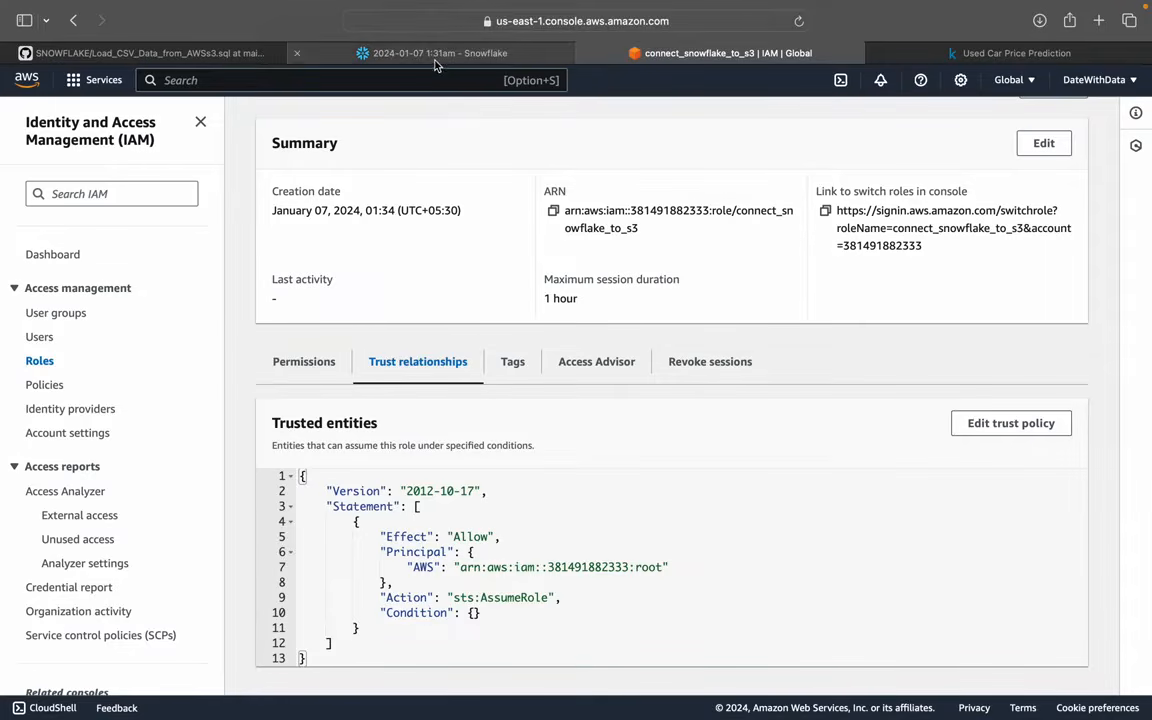
Step: Duplicate the role's browser tab and open the S3 service from Console Home in the copy
right_click(707, 60)
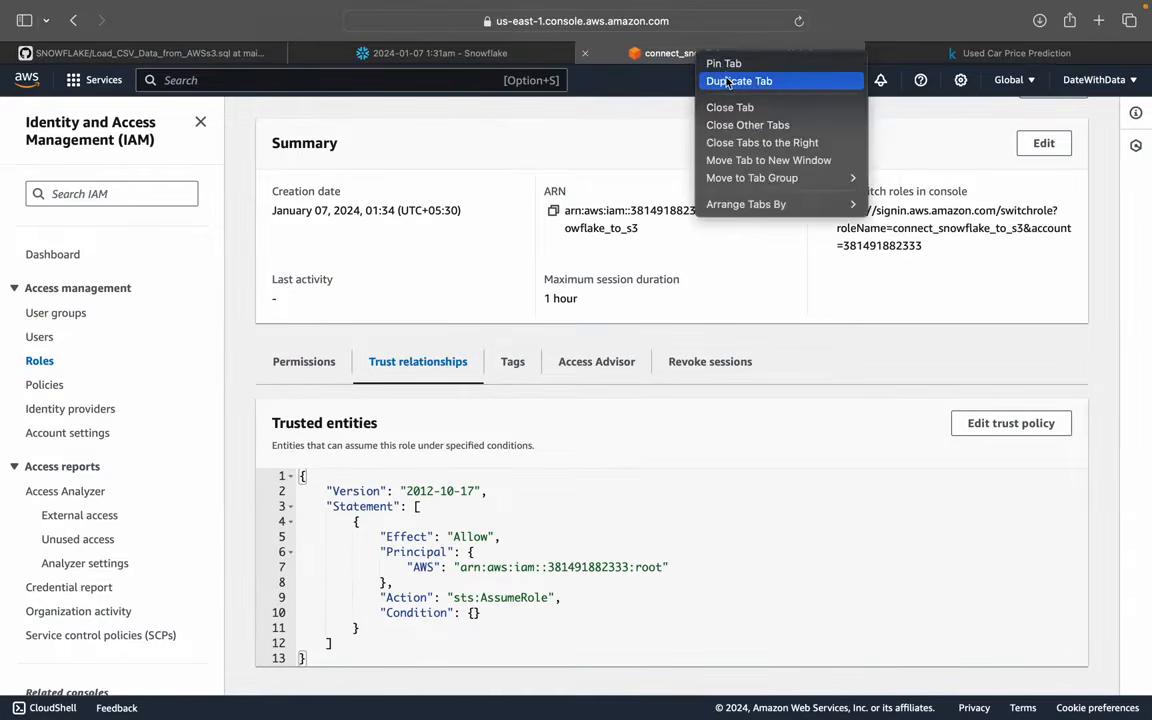
left_click(727, 82)
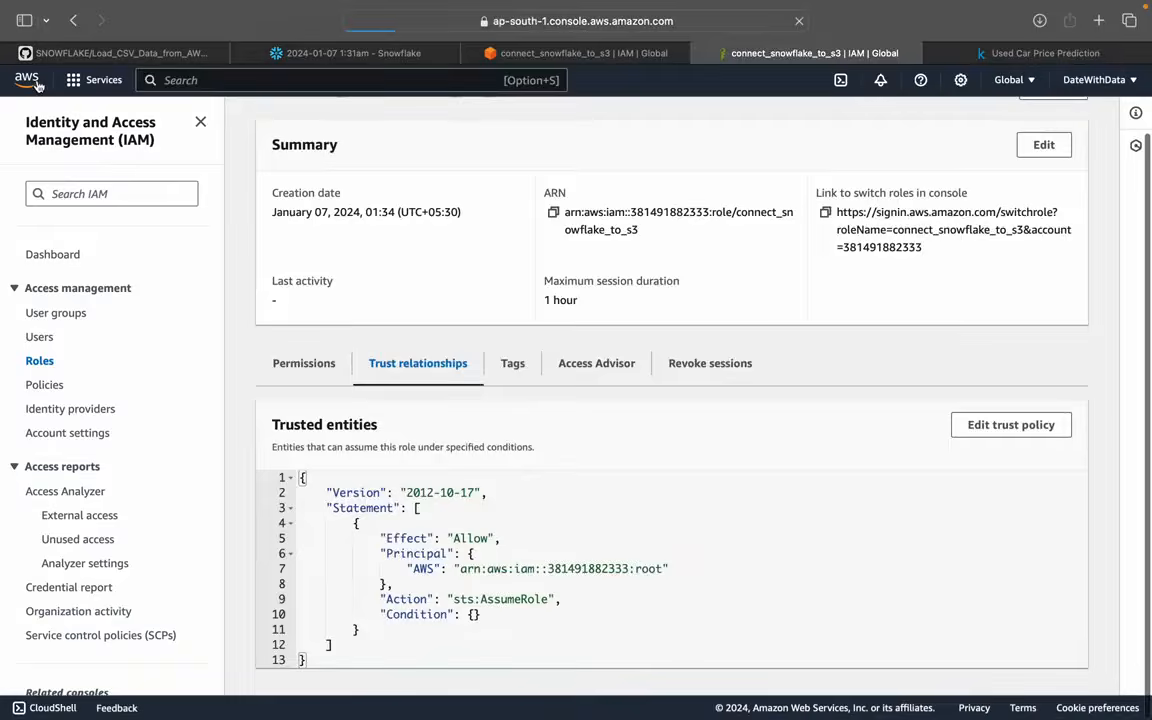
left_click(30, 80)
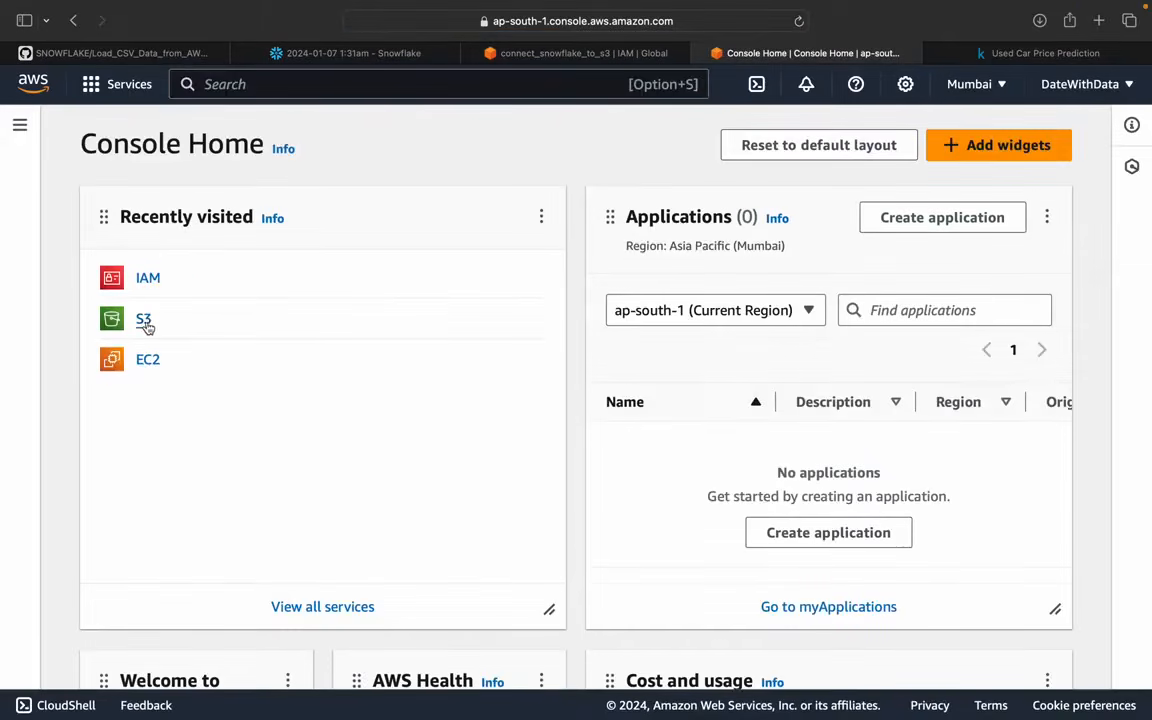
left_click(144, 320)
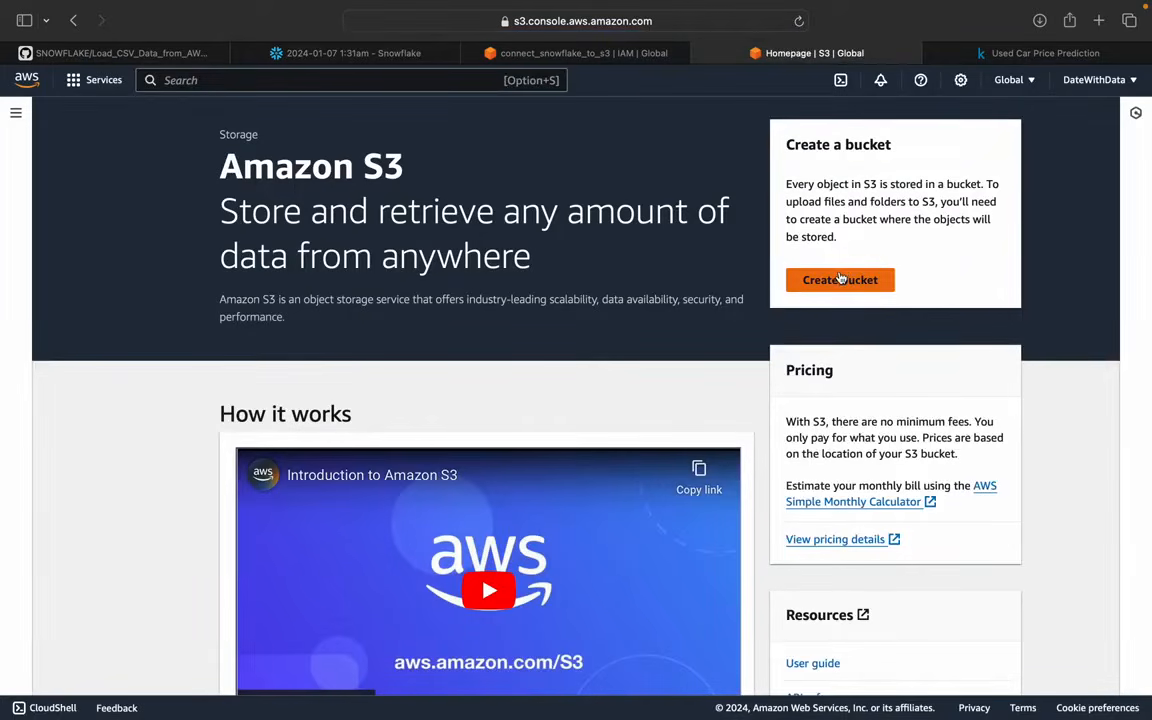
Step: Start a new S3 bucket in Asia Pacific (Mumbai) and try to create it with the name snowflake_to_s3 and default settings
left_click(840, 279)
left_click(333, 360)
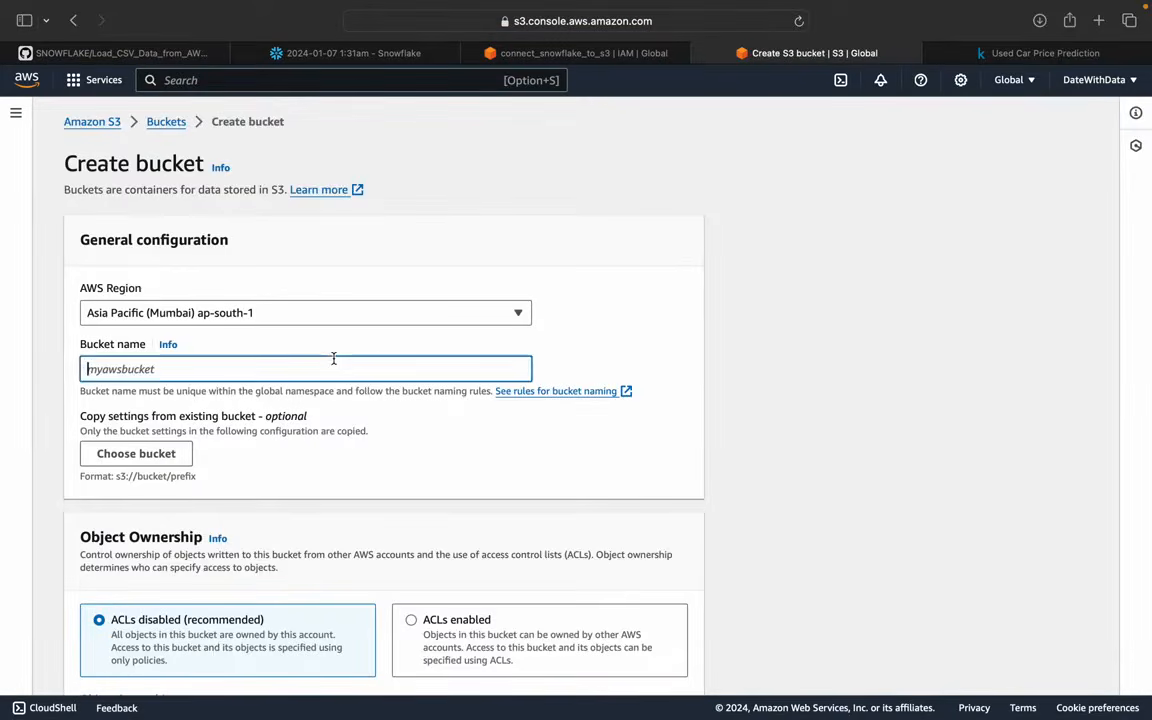
type("snowflake_to_s3")
scroll(424, 607, "down", 15)
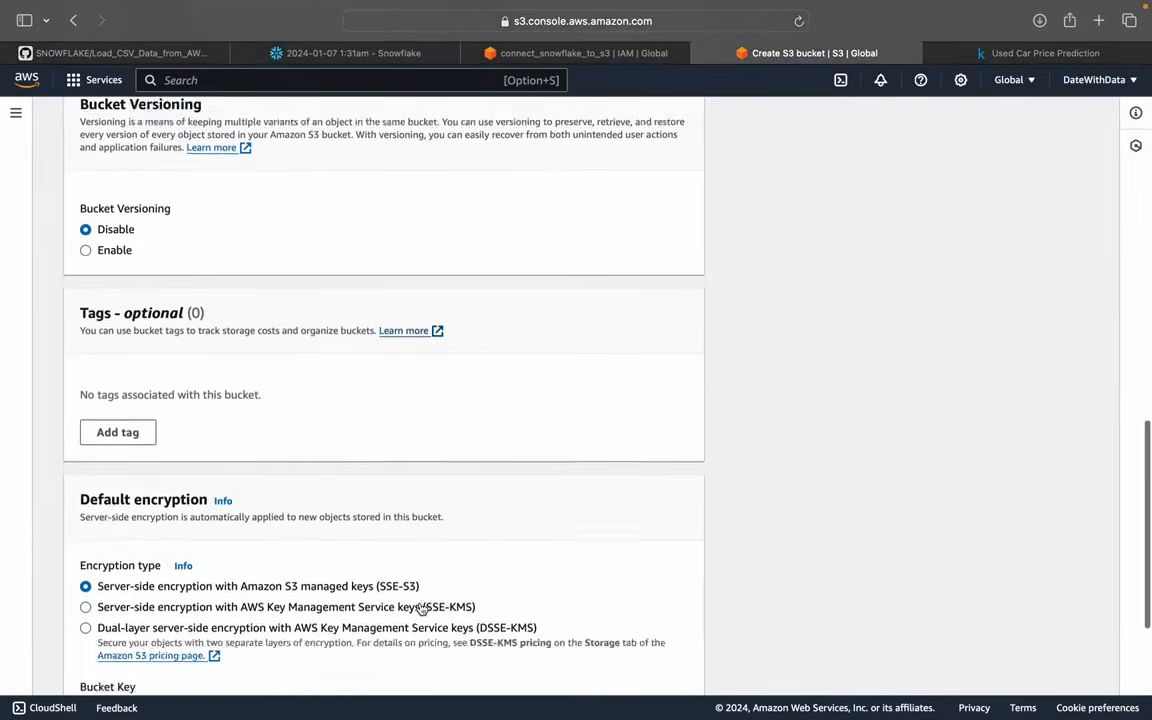
scroll(618, 648, "down", 5)
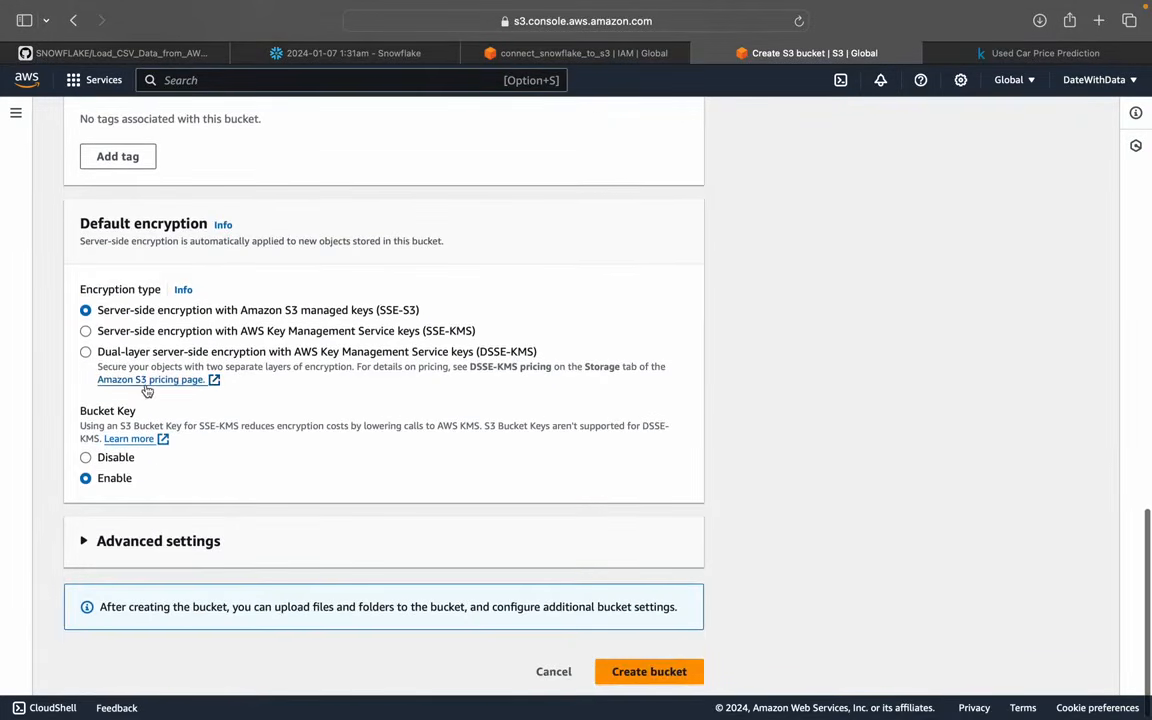
left_click(665, 674)
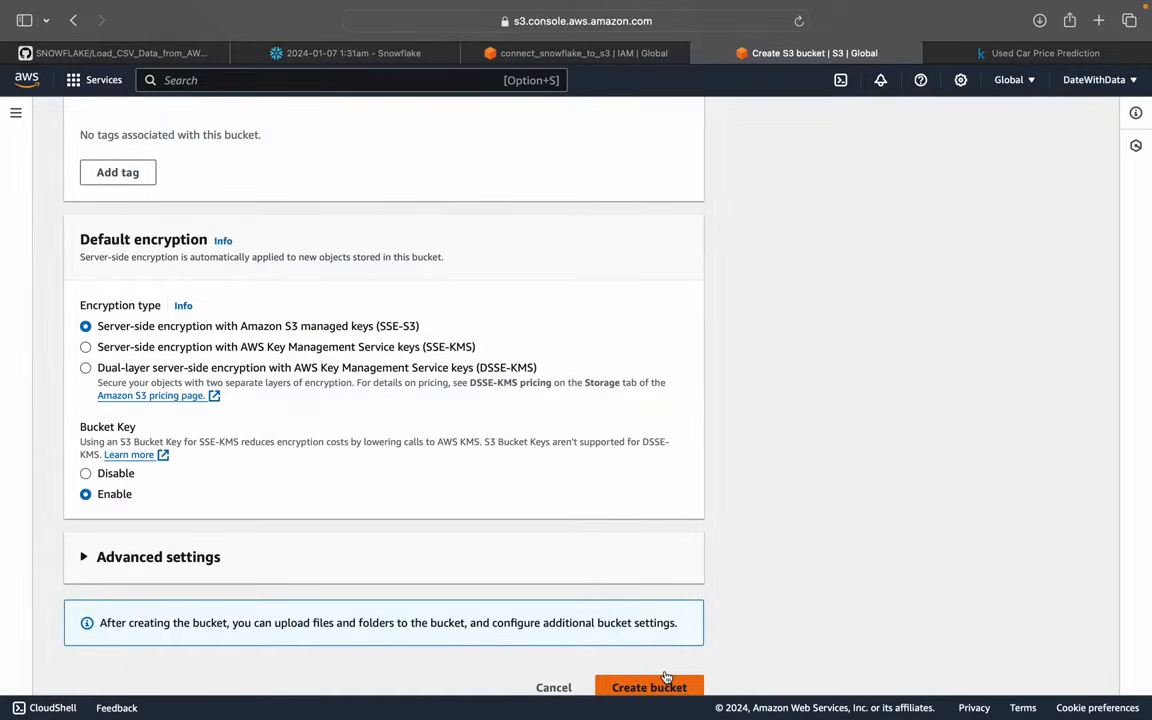
left_click(665, 677)
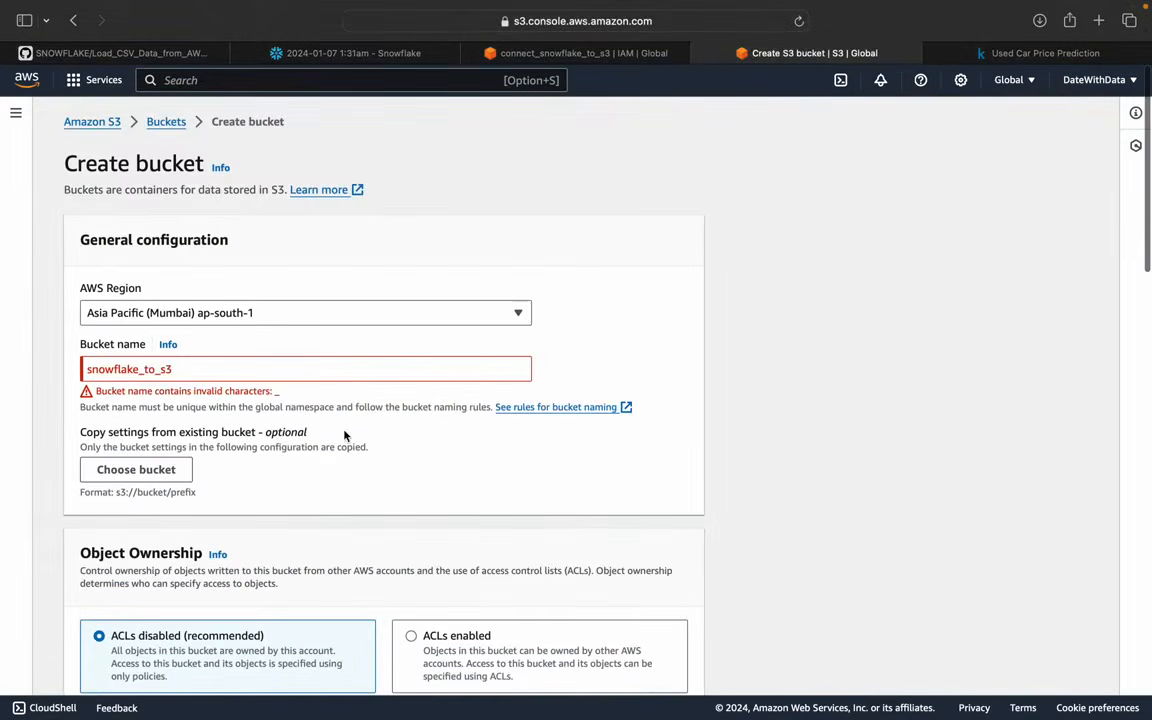
Step: Extend the bucket name to snowflake_to_s3_datewithdata and try again to create the bucket
left_click(208, 364)
type("_da")
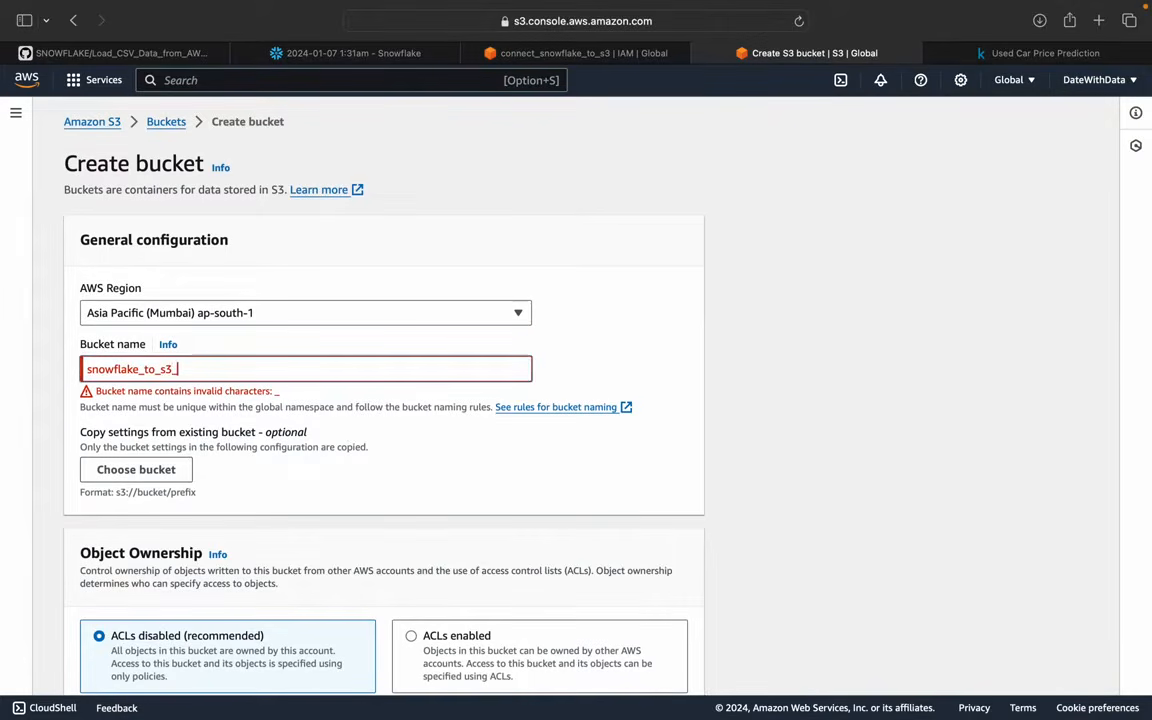
type("tewithdata")
scroll(327, 486, "down", 20)
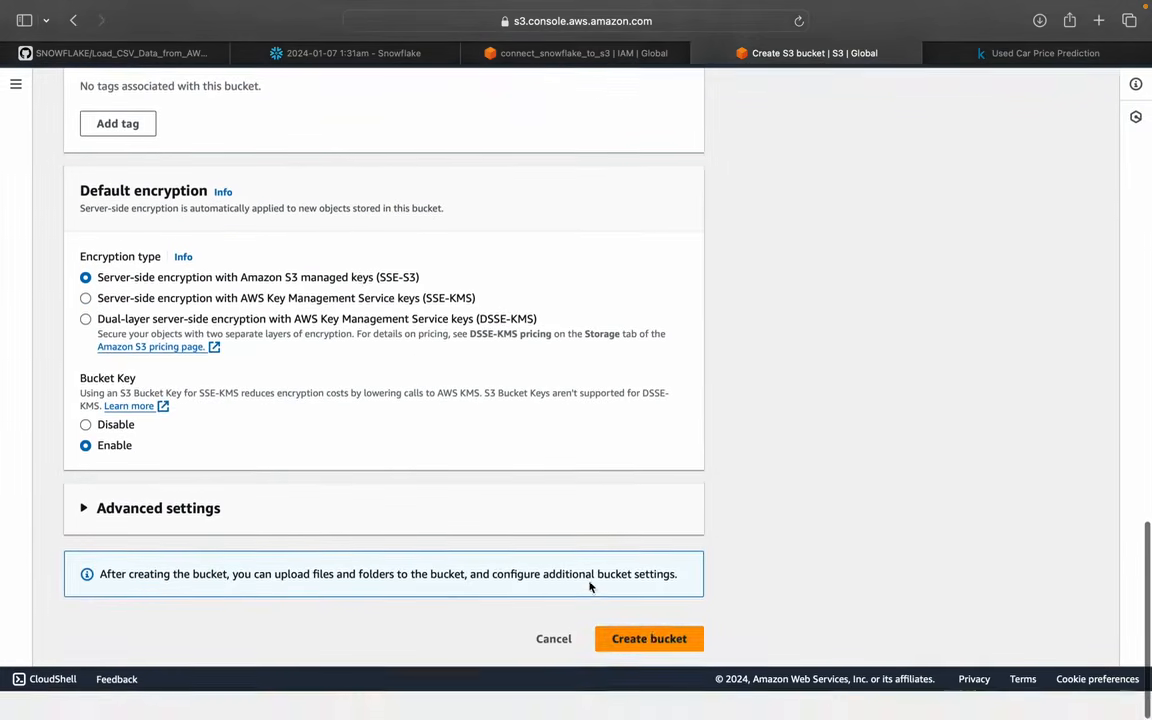
left_click(612, 667)
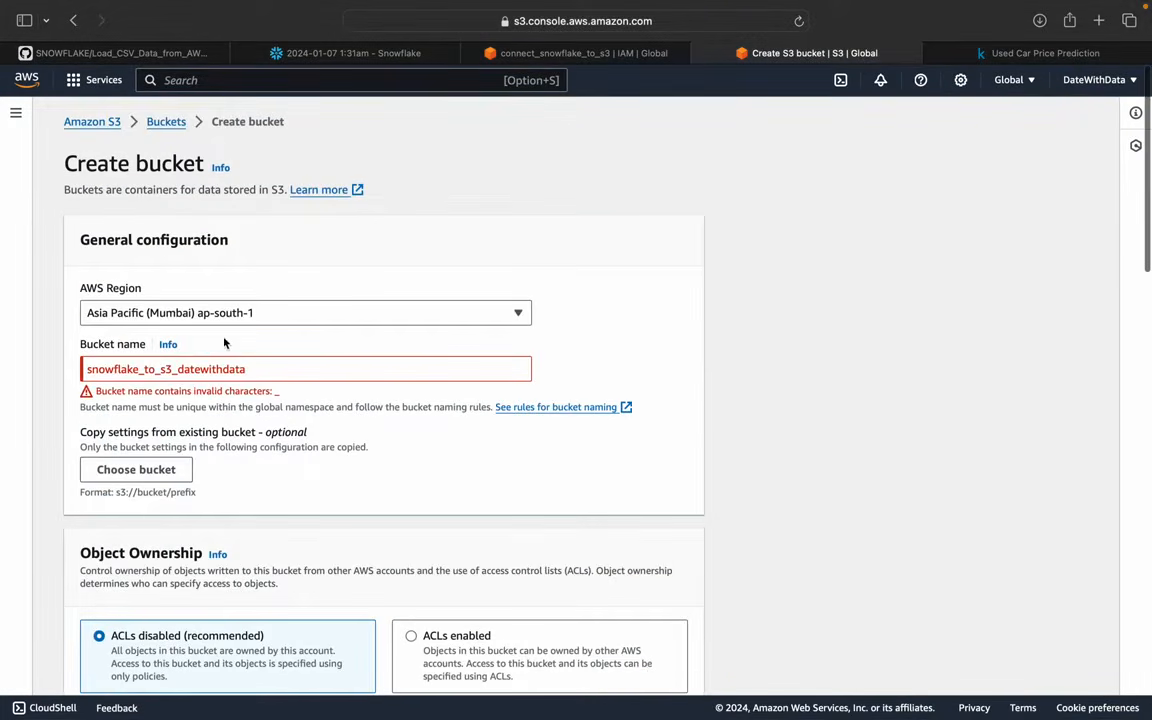
Step: Append _sf to the bucket name, making it snowflake_to_s3_datewithdata_sf, and try again to create the bucket
left_click(252, 369)
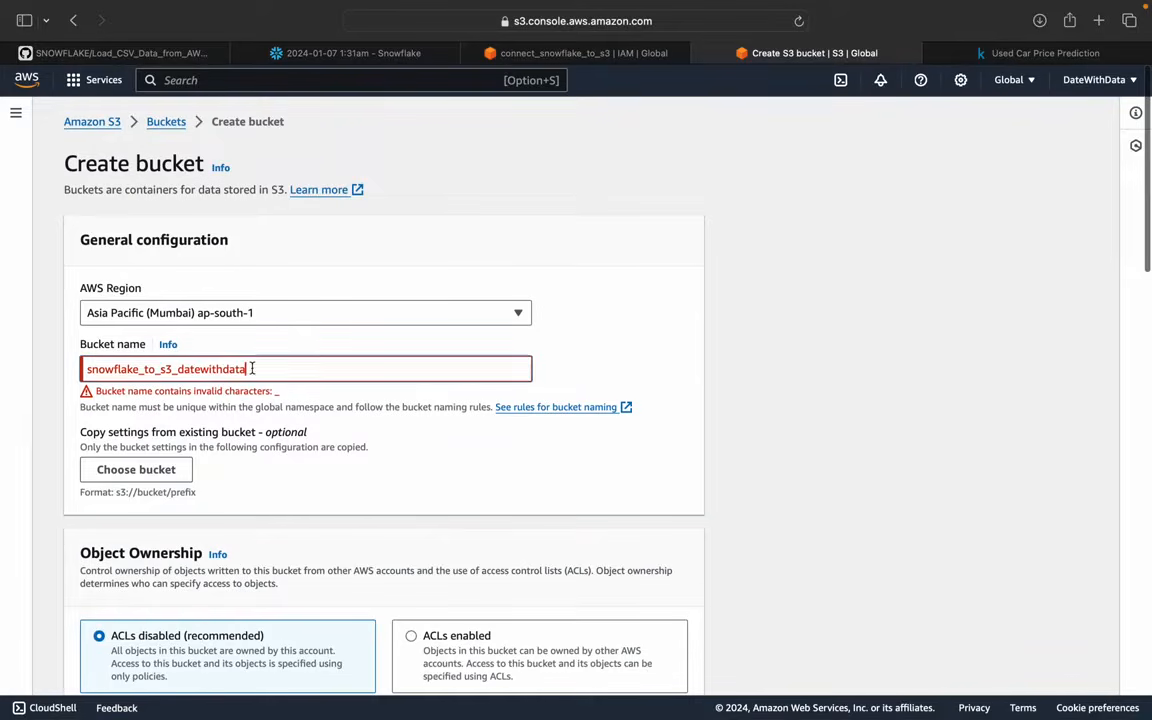
type("_")
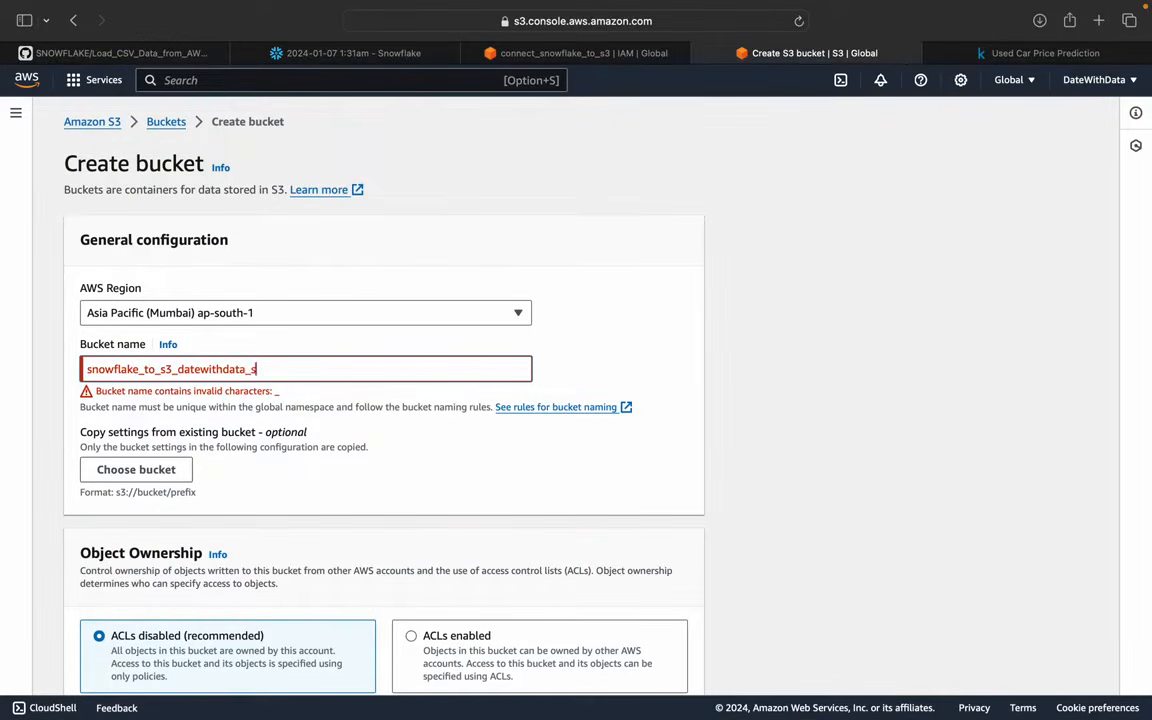
type("s")
scroll(473, 584, "down", 10)
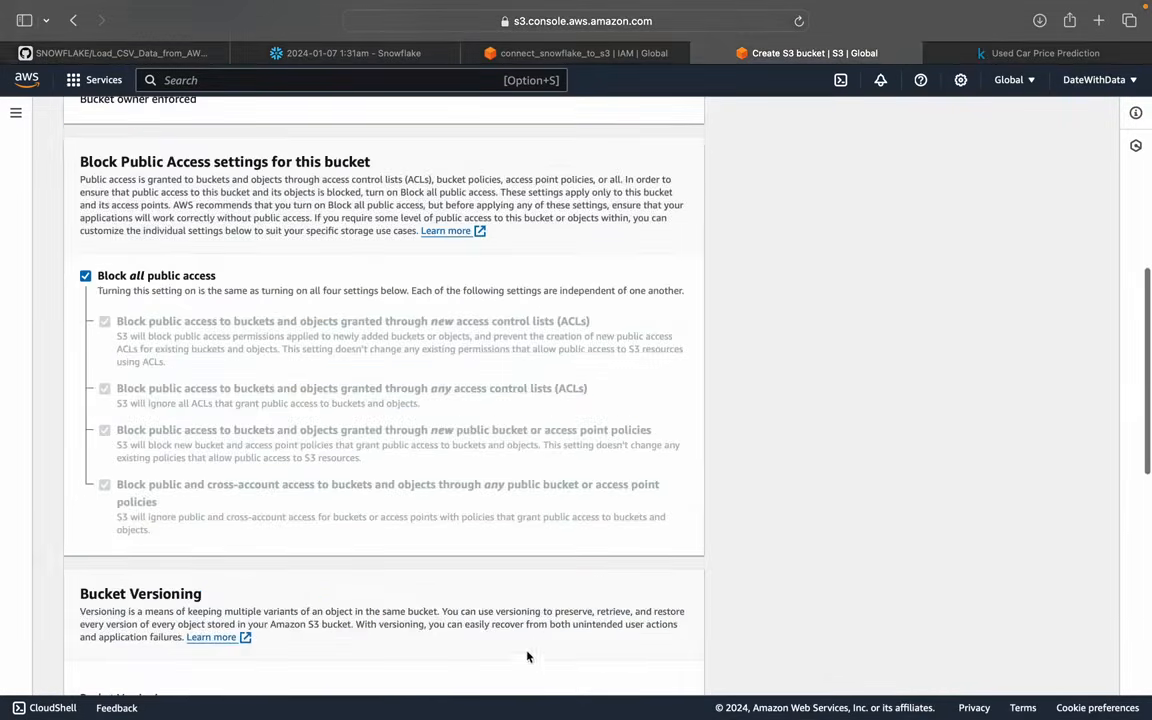
scroll(610, 662, "down", 5)
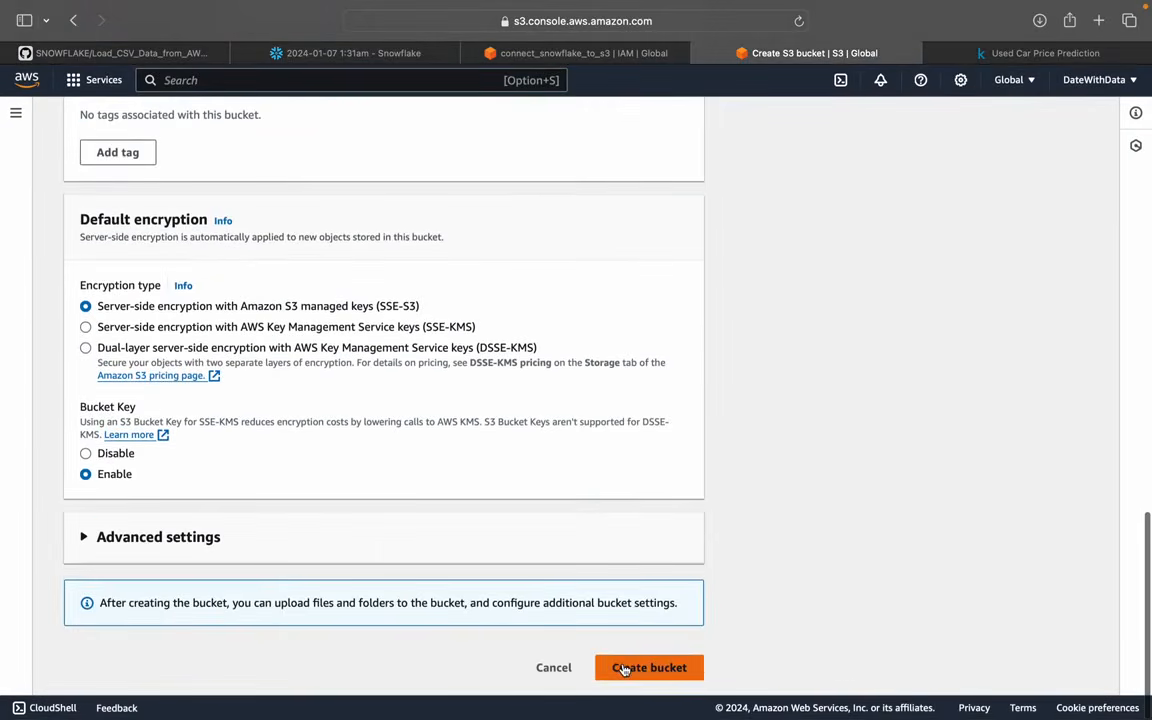
left_click(625, 664)
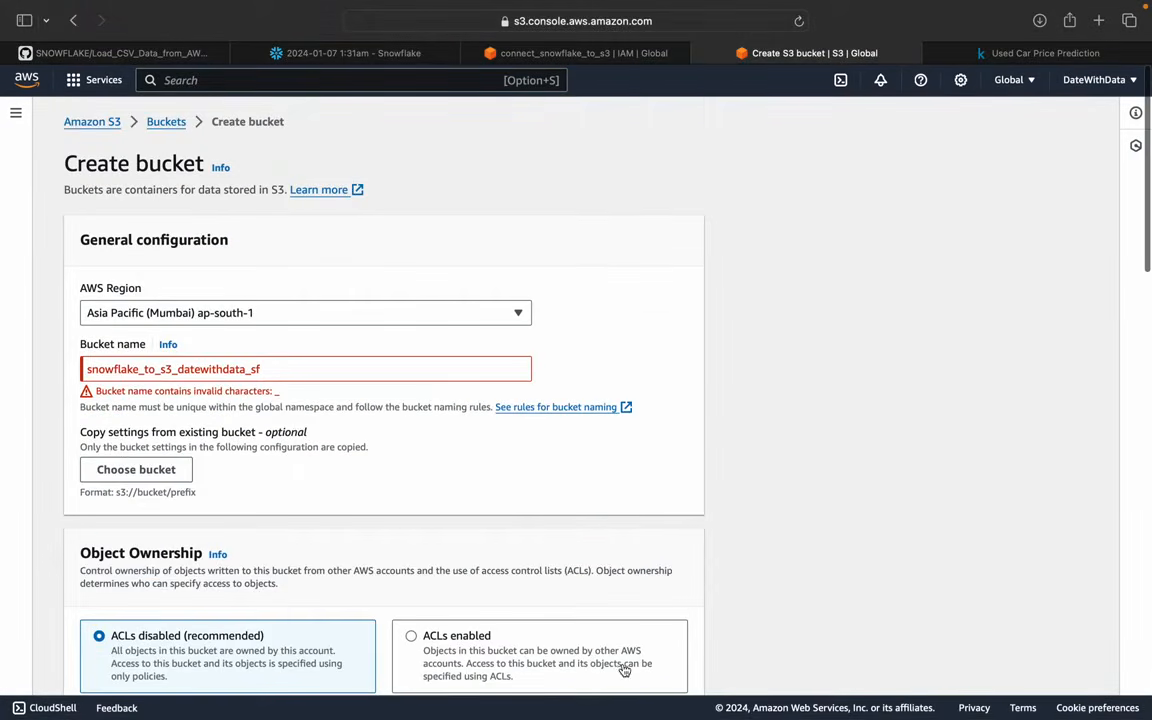
Step: Replace the first three underscores with hyphens, giving snowflake-to-s3-datewithdata_sf, and try again to create the bucket
left_click(179, 369)
key("BackSpace")
type("-")
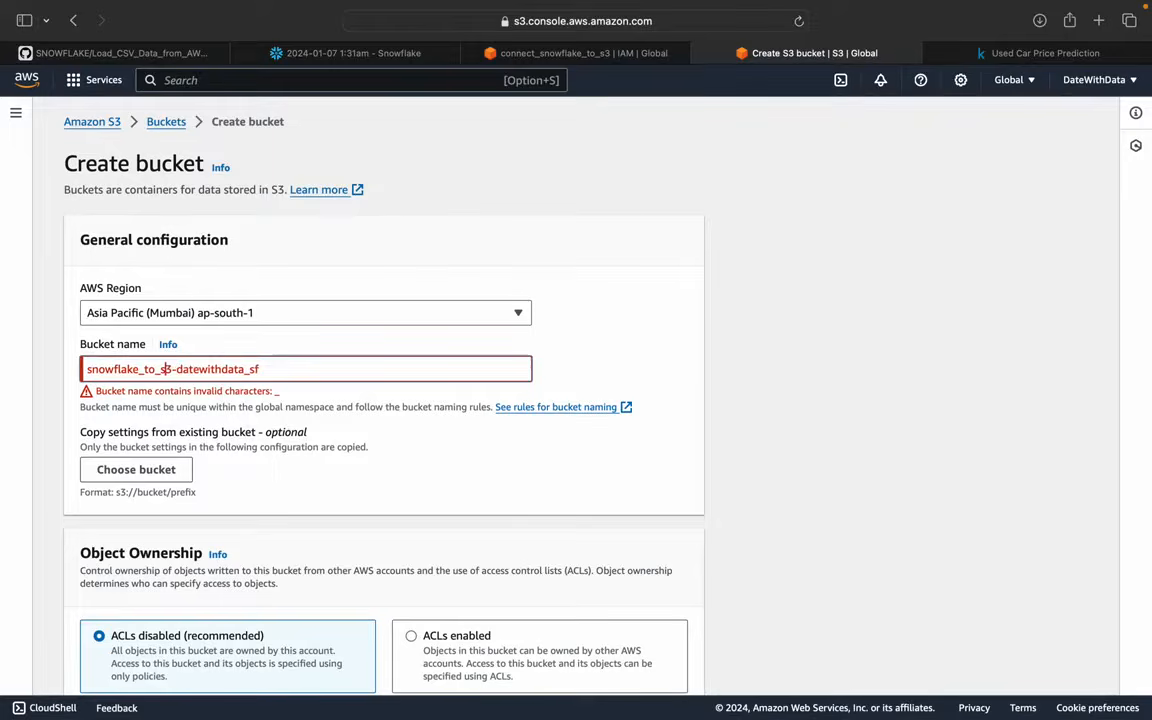
left_click(160, 369)
key("BackSpace")
type("-")
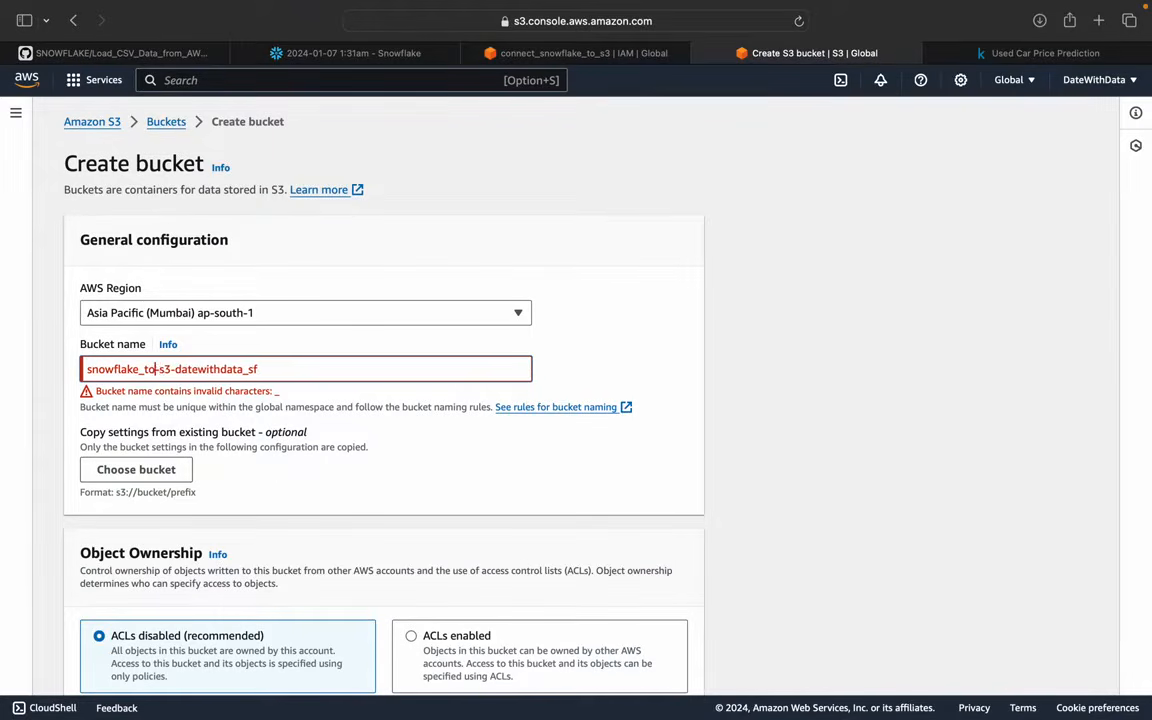
key("BackSpace")
type("-")
scroll(365, 404, "down", 10)
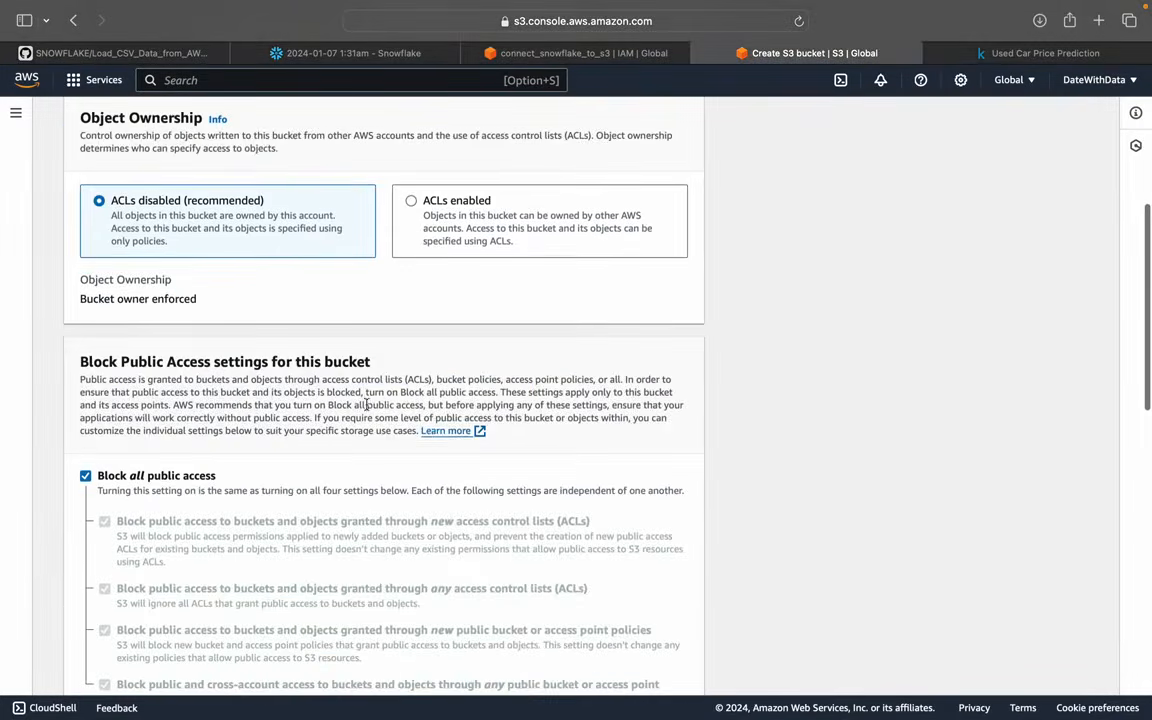
scroll(633, 550, "down", 10)
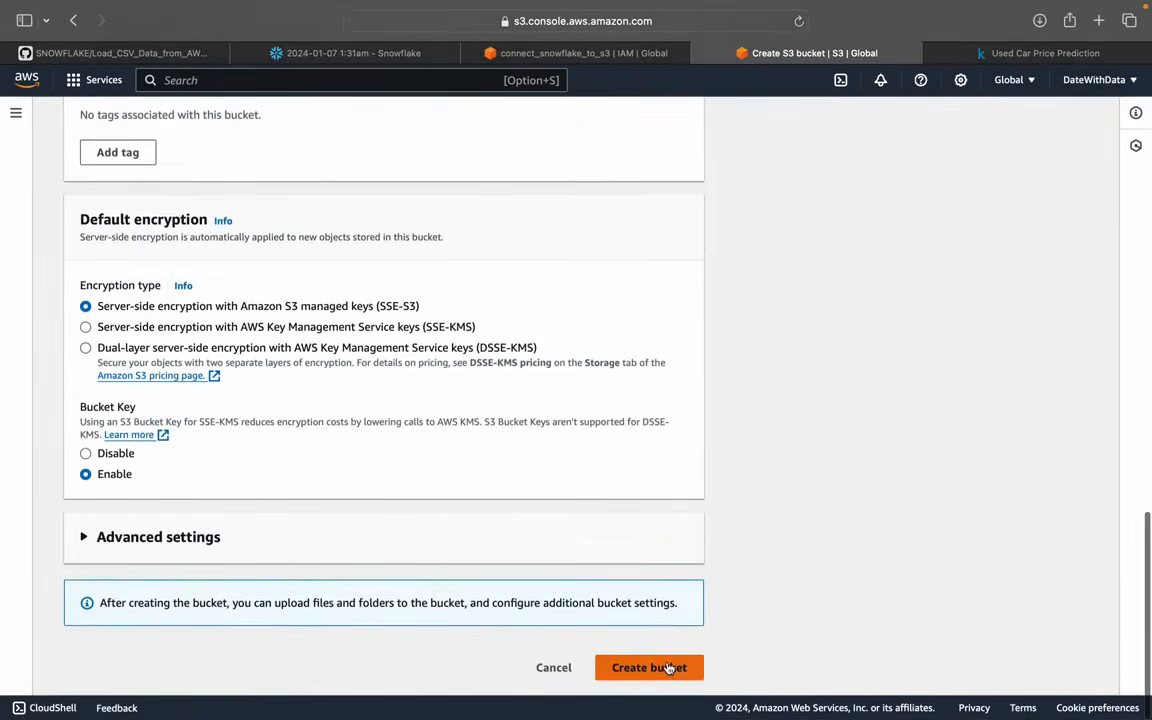
left_click(668, 666)
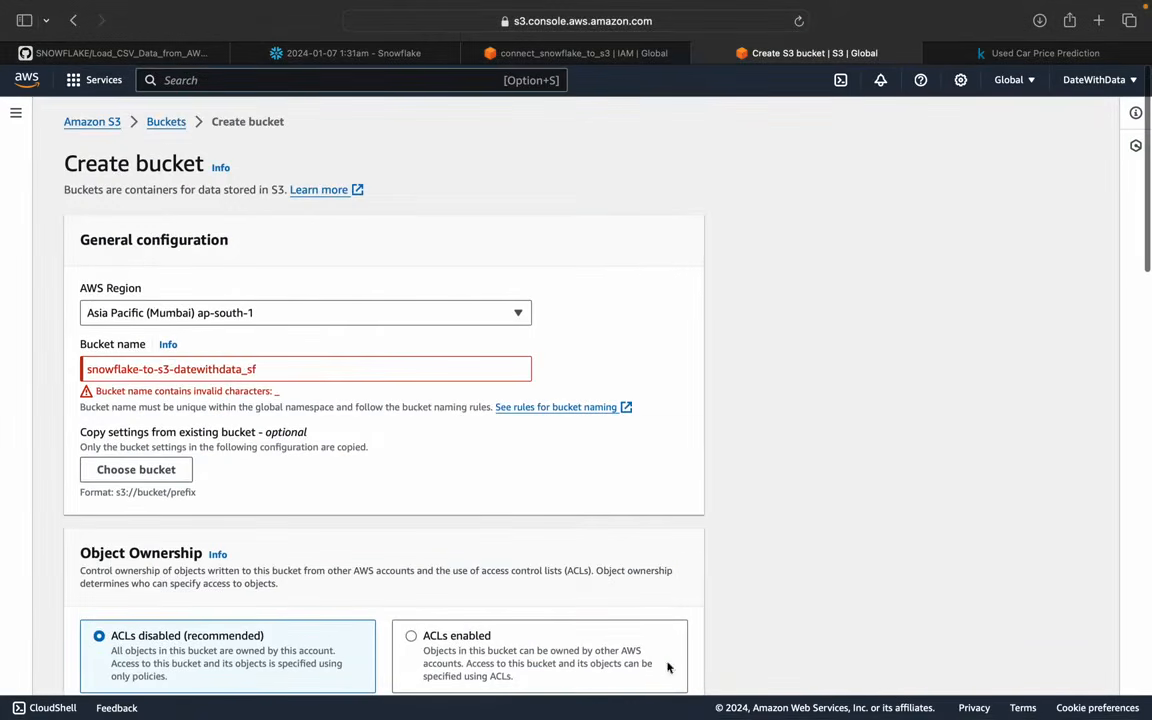
Step: Remove the _sf suffix from the bucket name and create the bucket as snowflake-to-s3-datewithdata
left_click(261, 369)
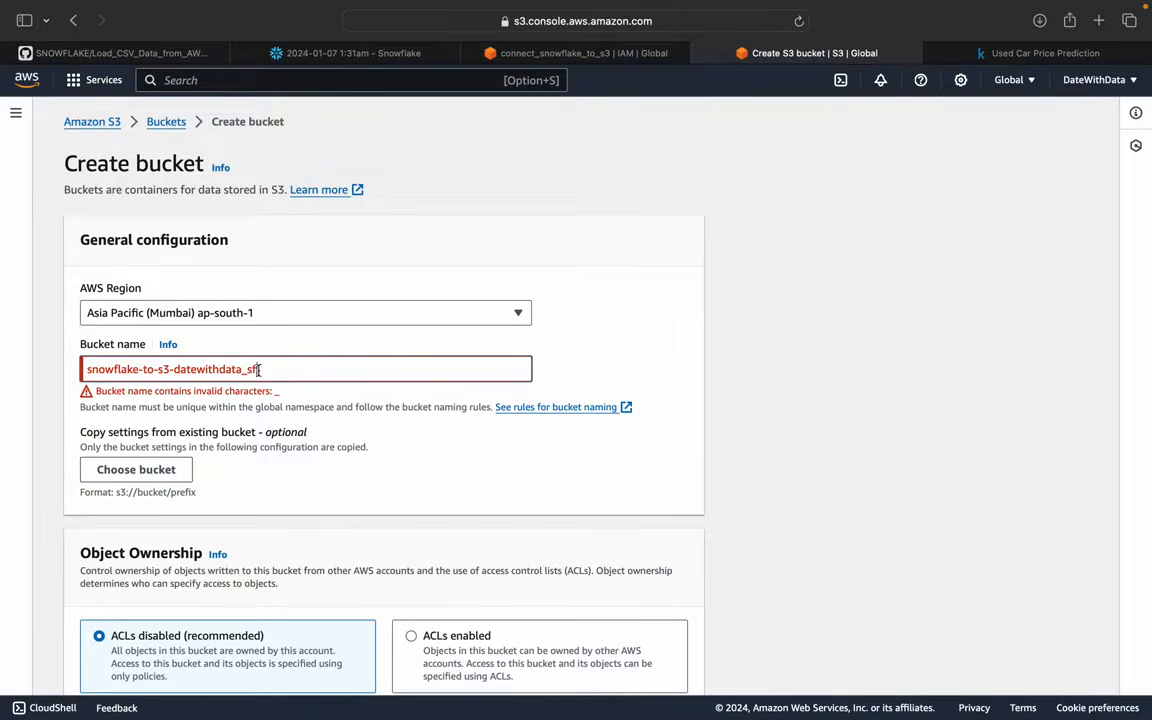
left_click(168, 369)
key("BackSpace")
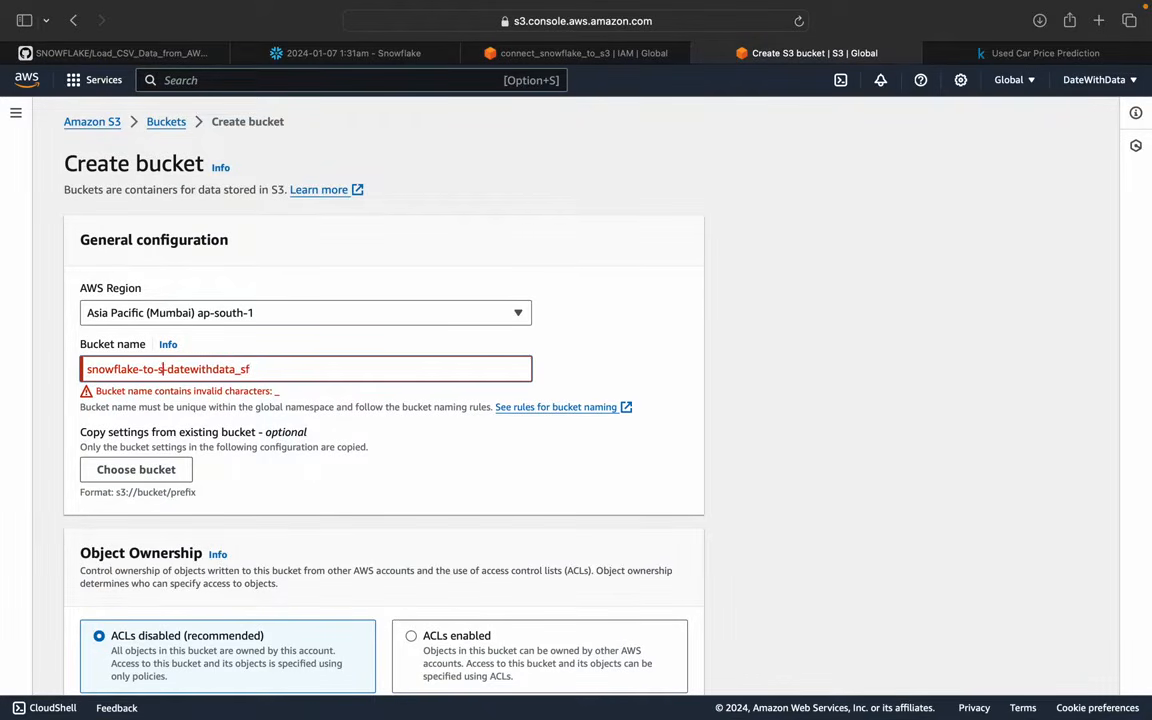
left_click(240, 369)
key("BackSpace")
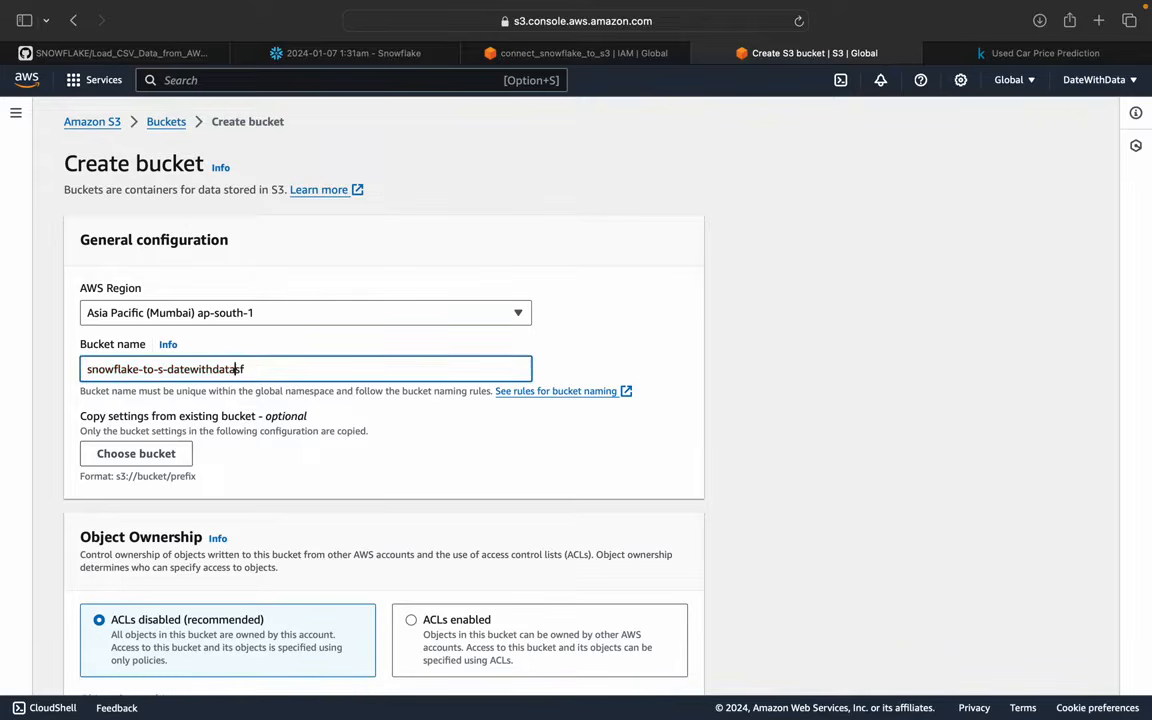
left_click(262, 370)
key("BackSpace")
left_click(163, 369)
type("3")
scroll(666, 548, "down", 15)
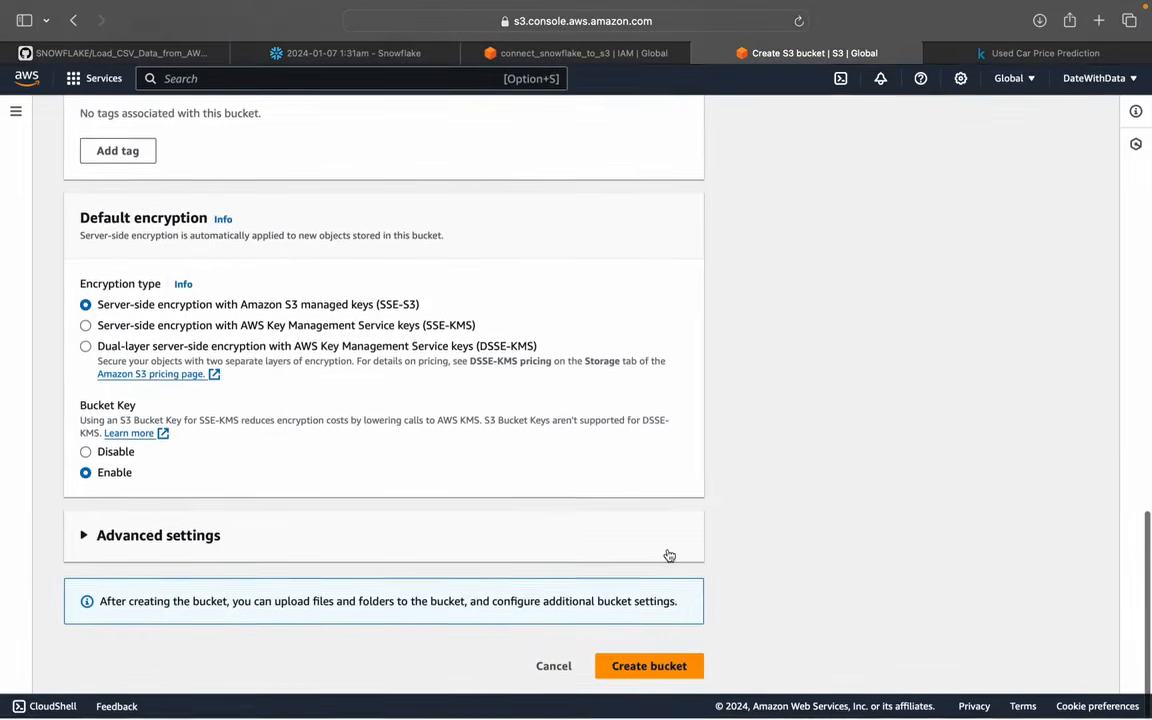
left_click(643, 665)
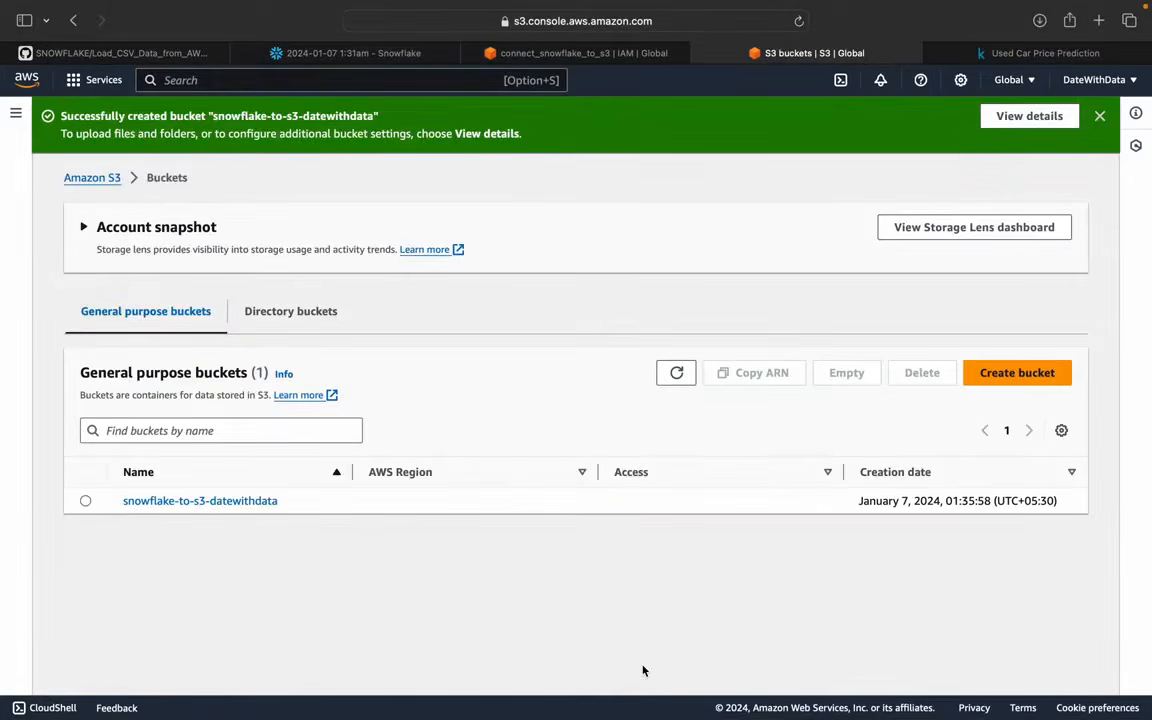
Step: Open the snowflake-to-s3-datewithdata bucket and create a folder named csv_files without specifying an encryption key
left_click(229, 503)
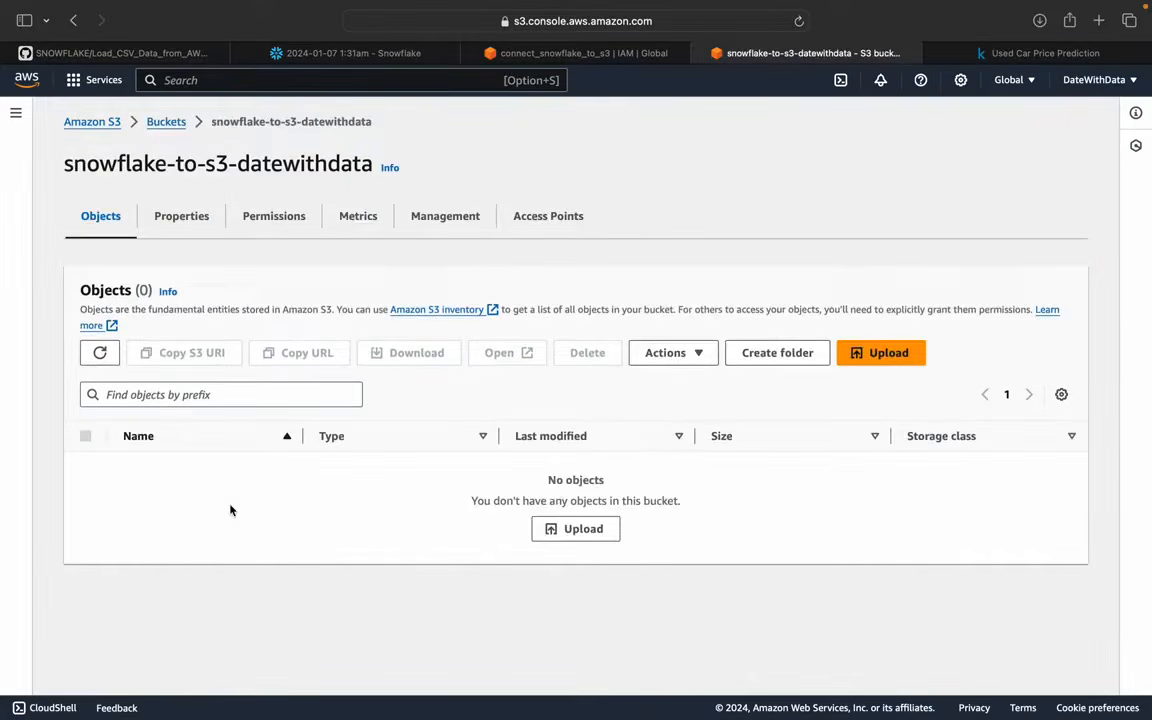
left_click(760, 352)
type("csv_f")
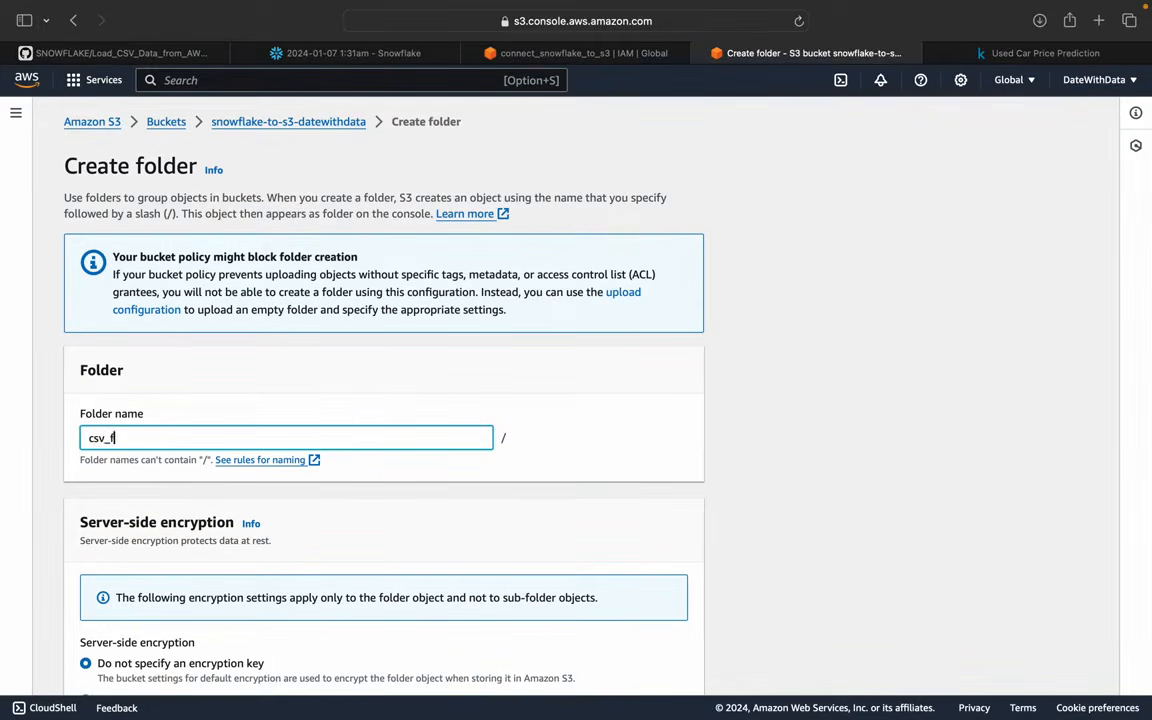
type("iles")
scroll(543, 597, "down", 4)
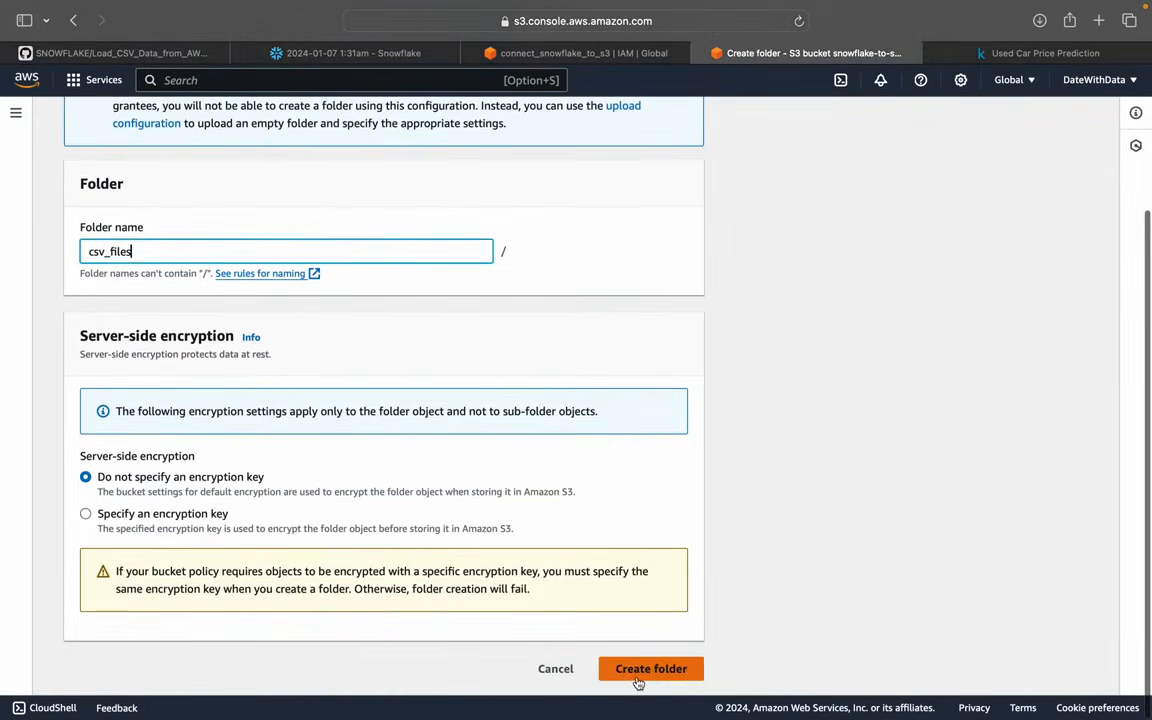
left_click(640, 668)
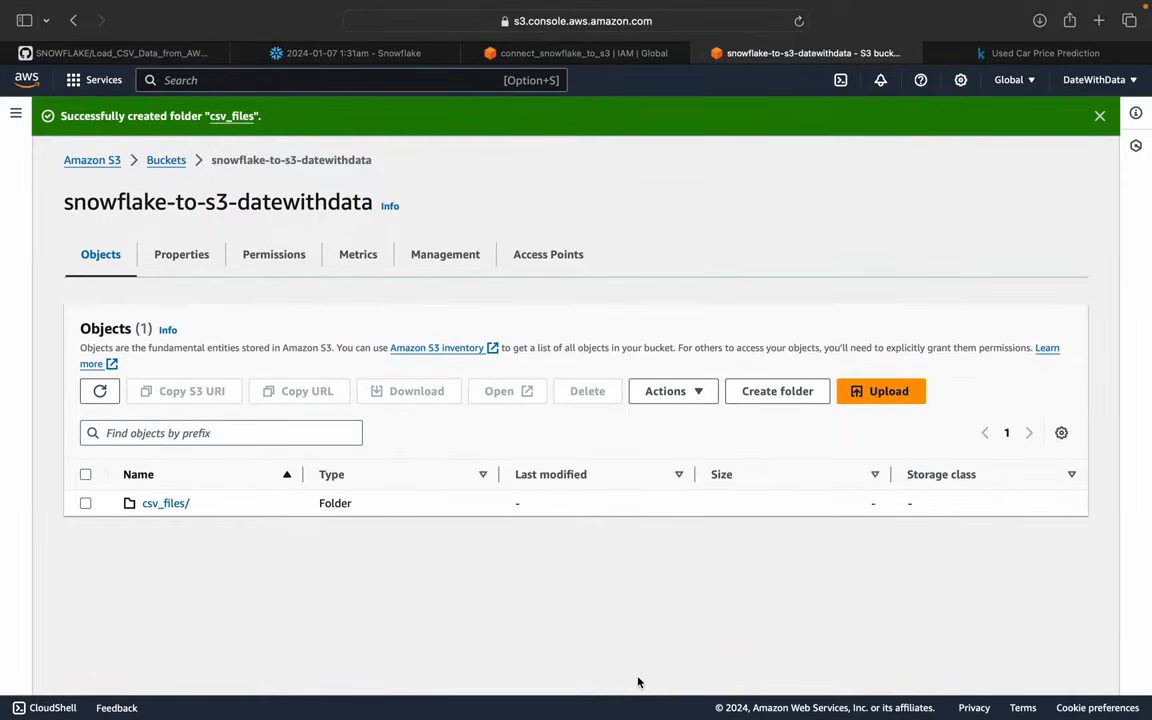
Step: Copy the csv_files folder's S3 URI and paste it into storage_allowed_locations of the s3_int integration in the Snowflake worksheet
left_click(163, 503)
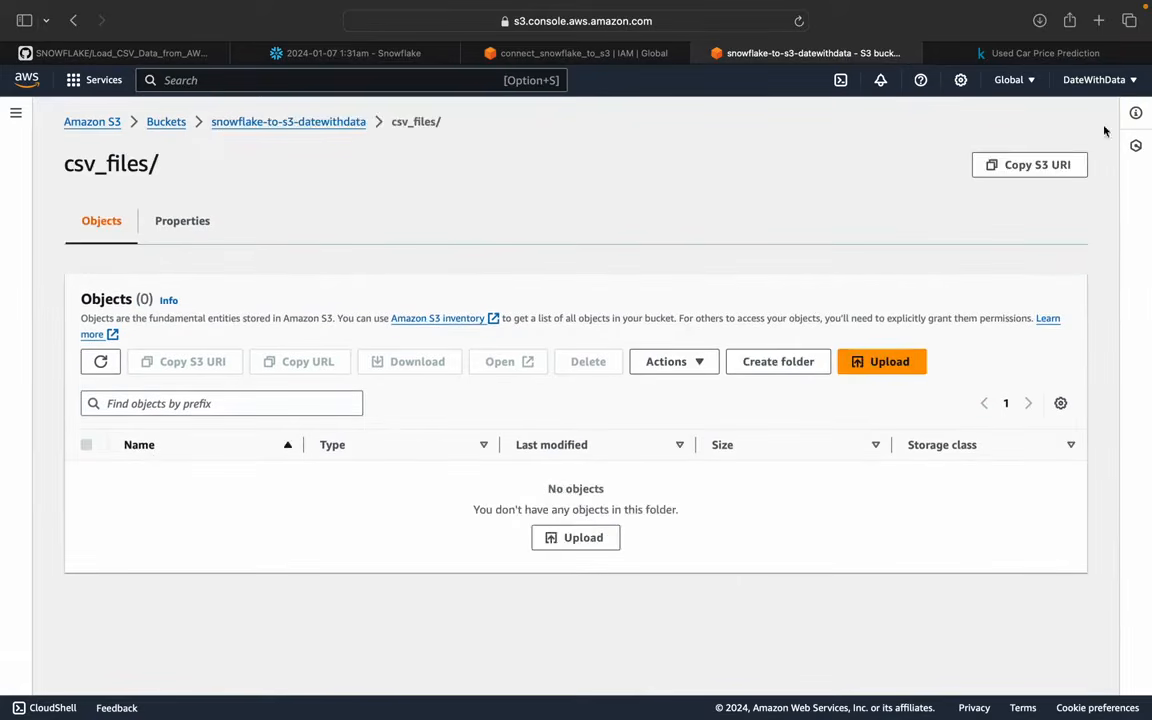
left_click(1020, 176)
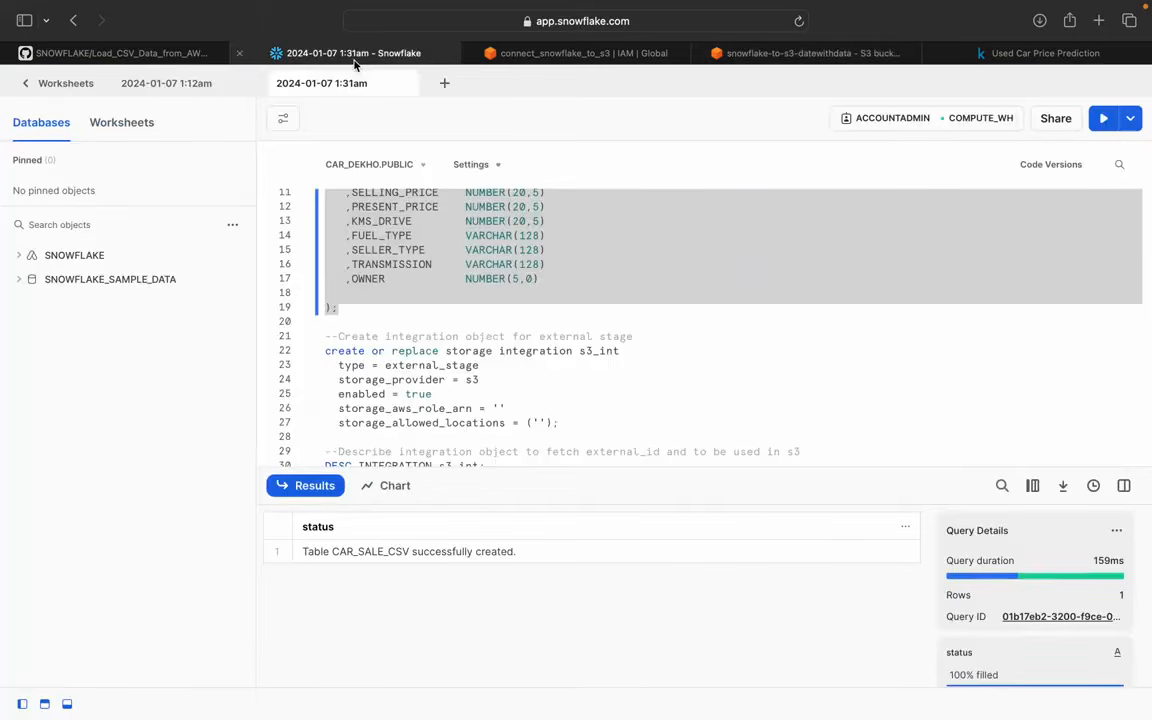
left_click(319, 54)
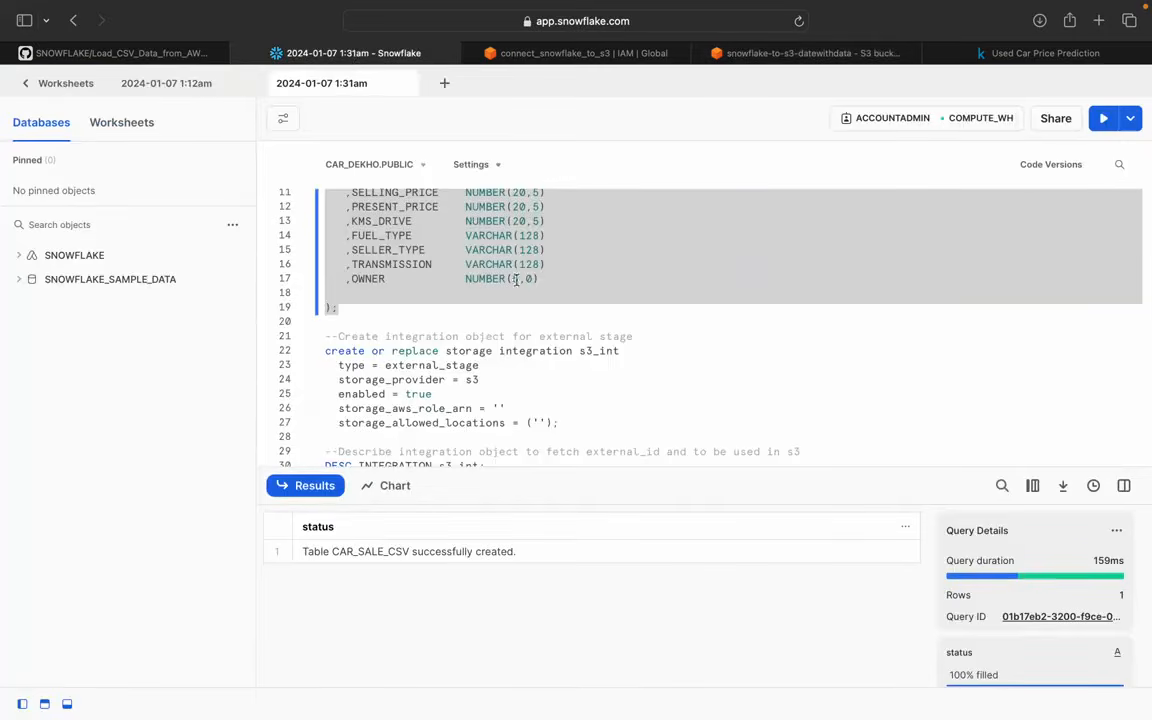
left_click(540, 422)
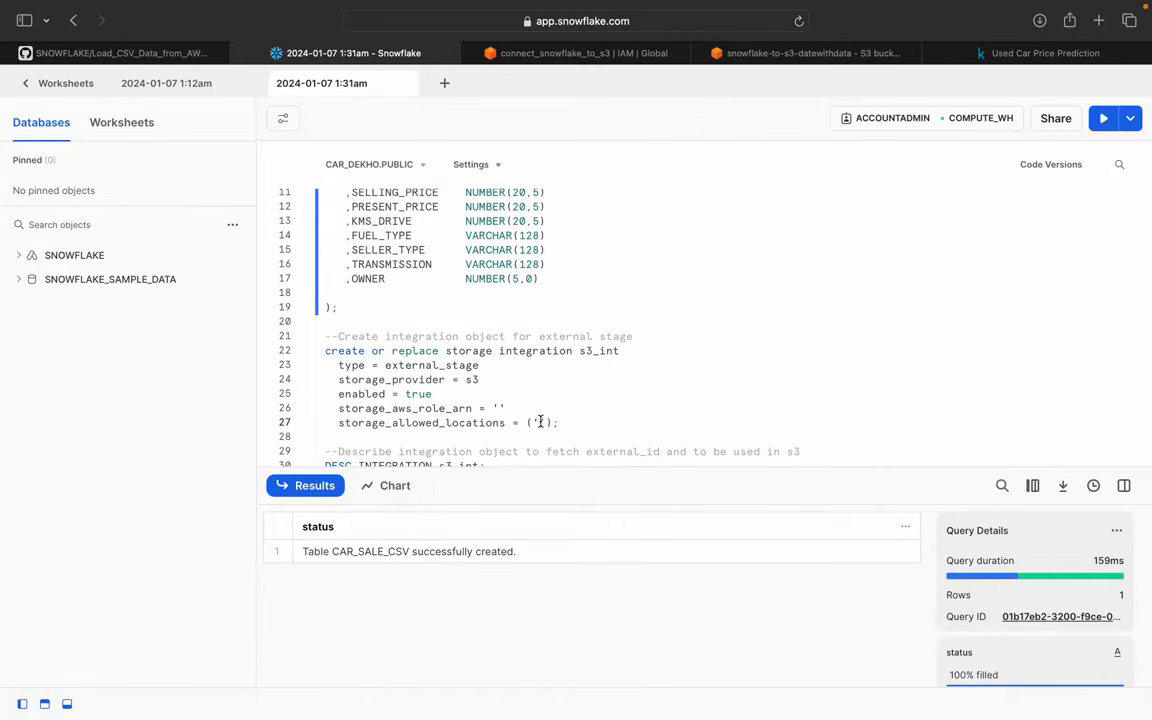
key("super+v")
Step: Copy the connect_snowflake_to_s3 role's ARN from IAM and paste it as storage_aws_role_arn in the Snowflake worksheet
left_click(638, 408)
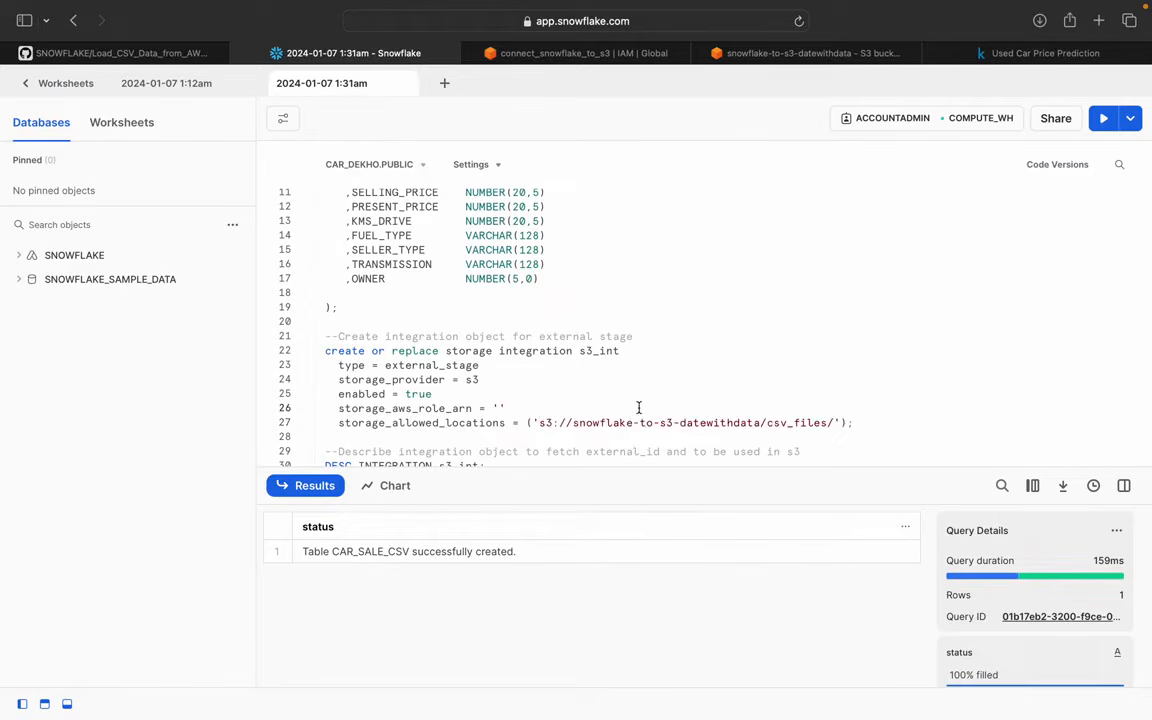
left_click(569, 51)
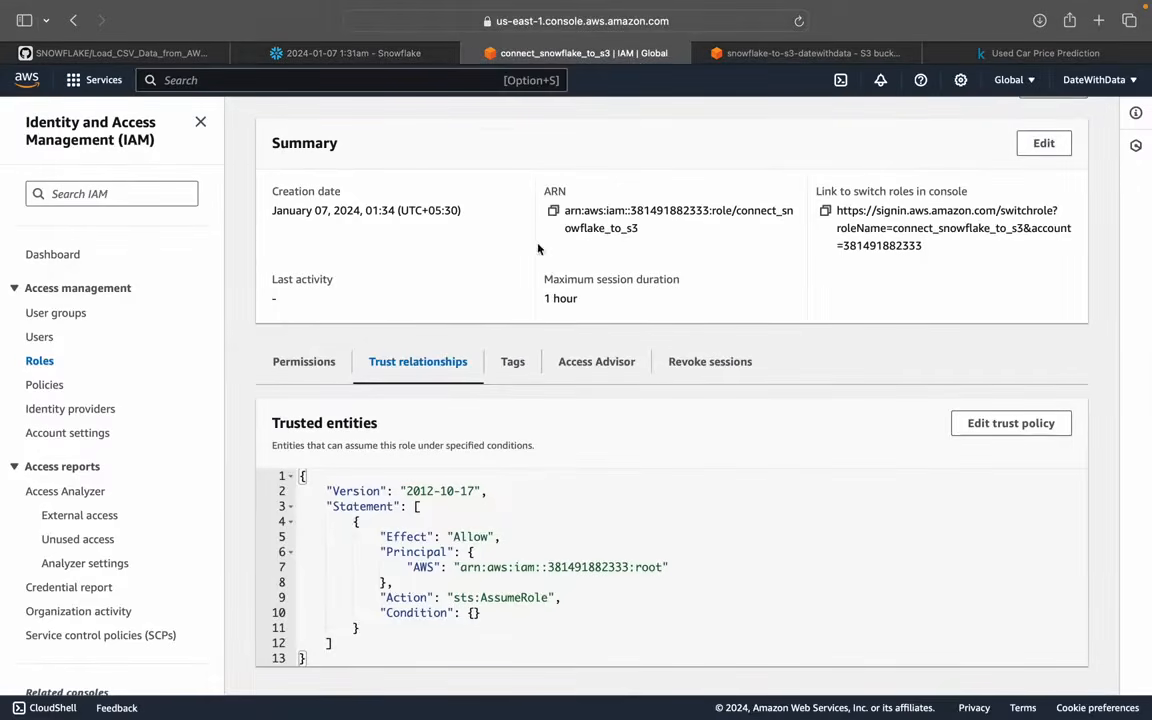
scroll(596, 329, "up", 2)
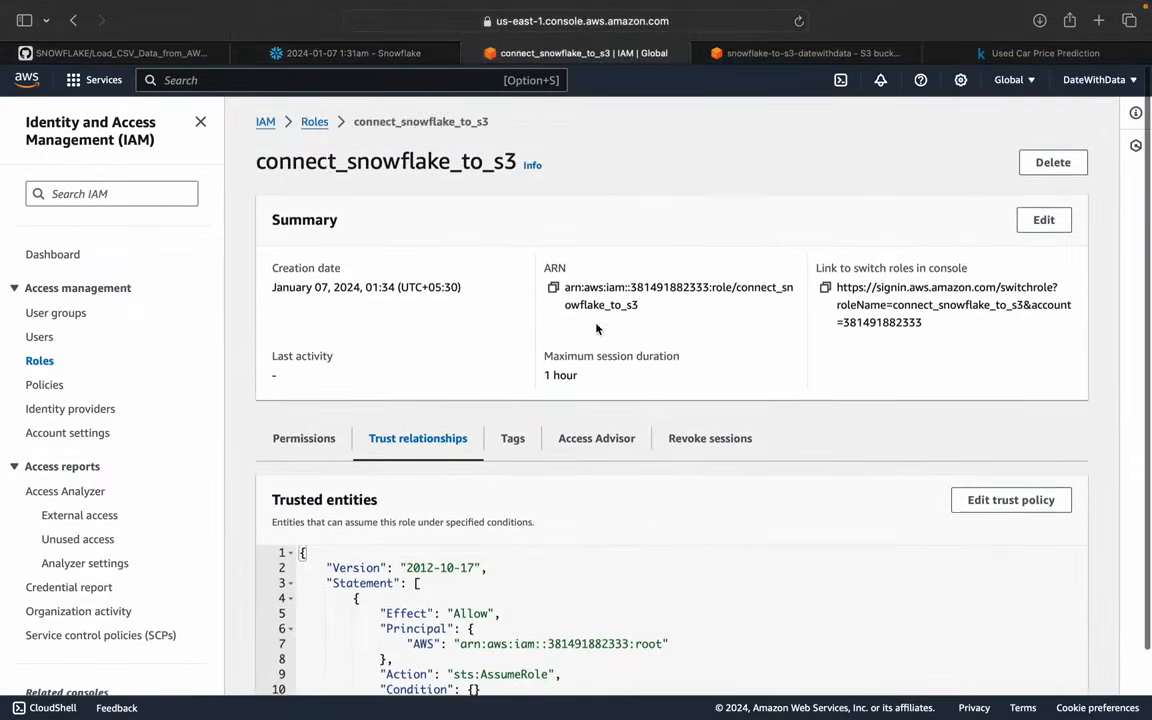
left_click(553, 287)
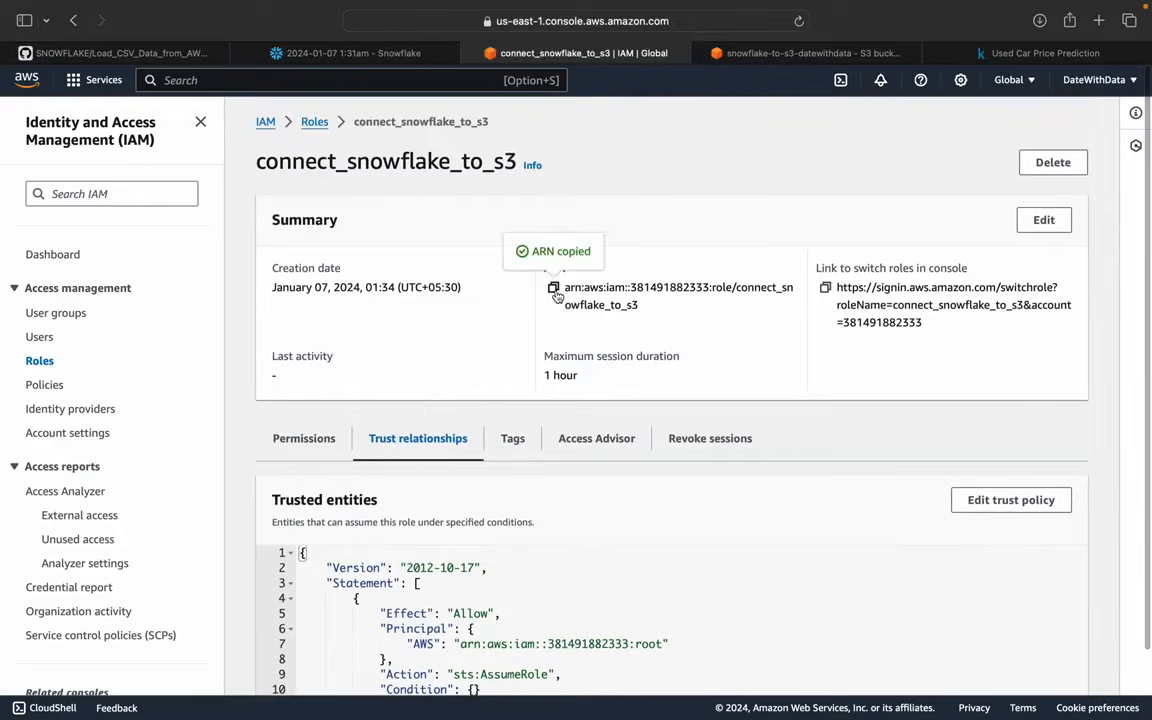
left_click(331, 54)
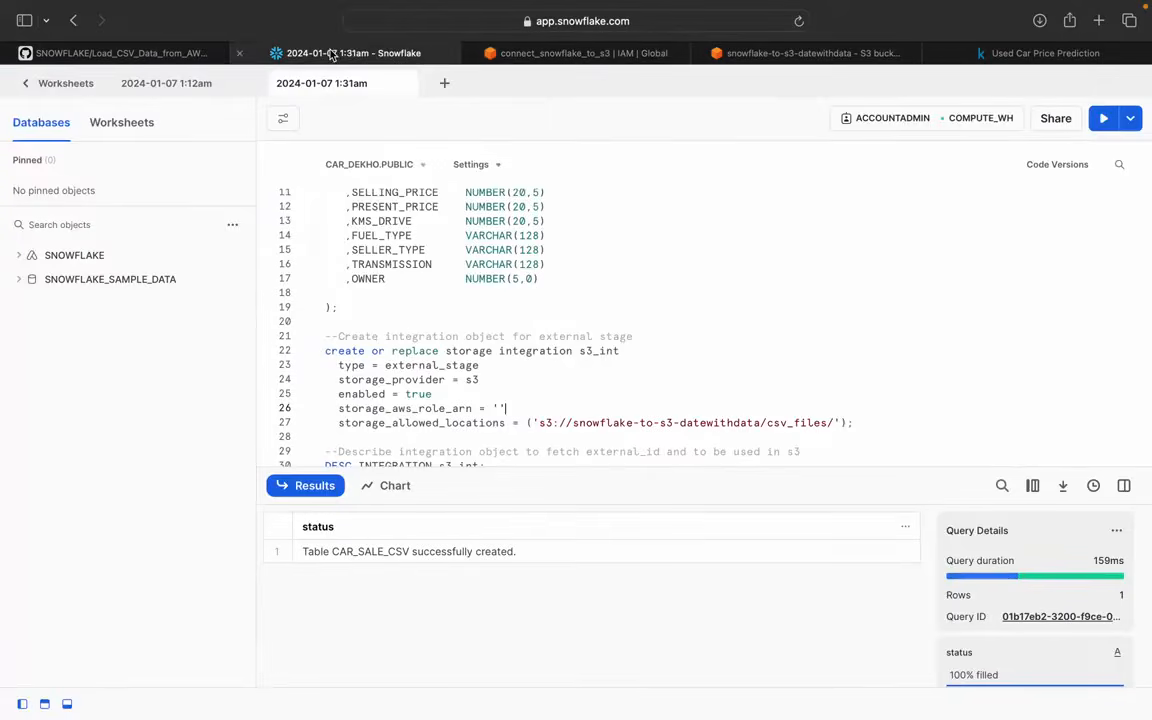
left_click(501, 408)
key("ctrl+v")
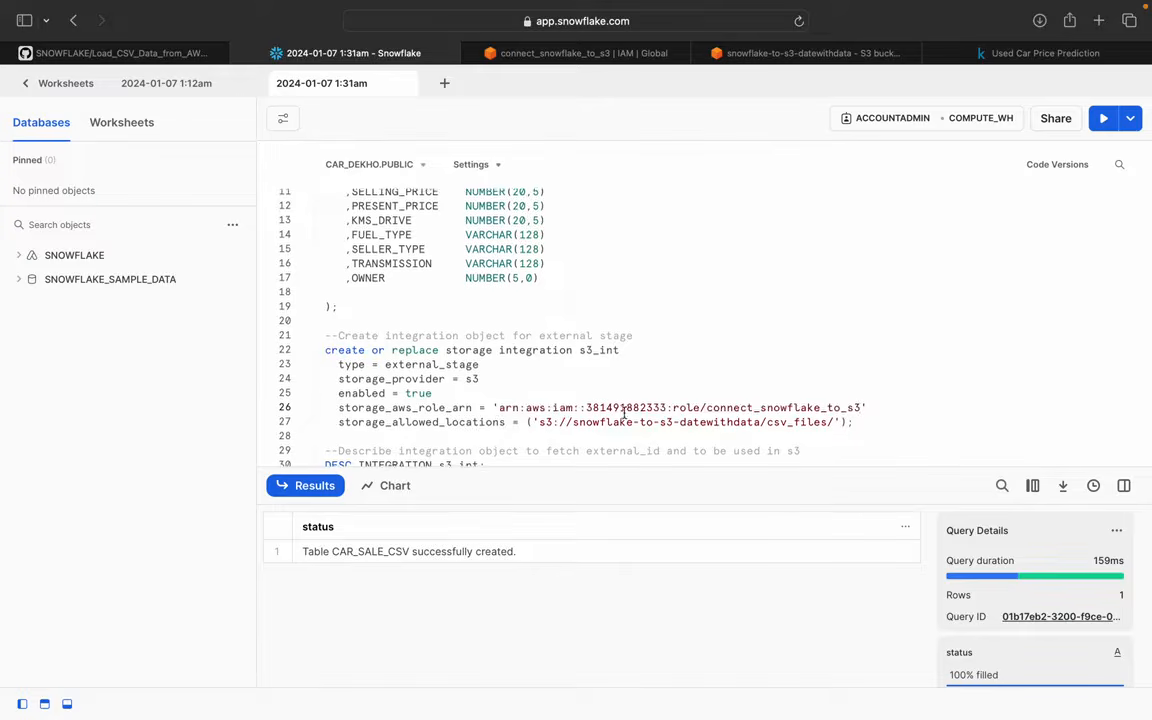
Step: Run the create or replace storage integration s3_int statement in the Snowflake worksheet
scroll(622, 411, "down", 1)
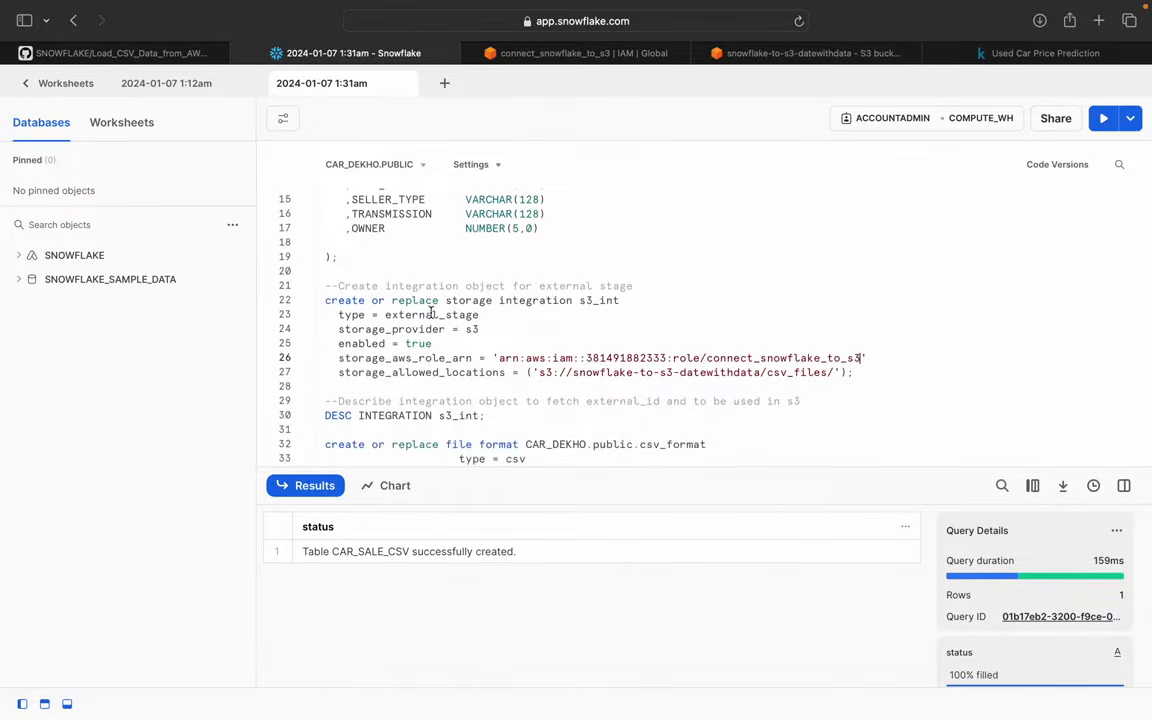
left_click_drag(479, 315, 386, 317)
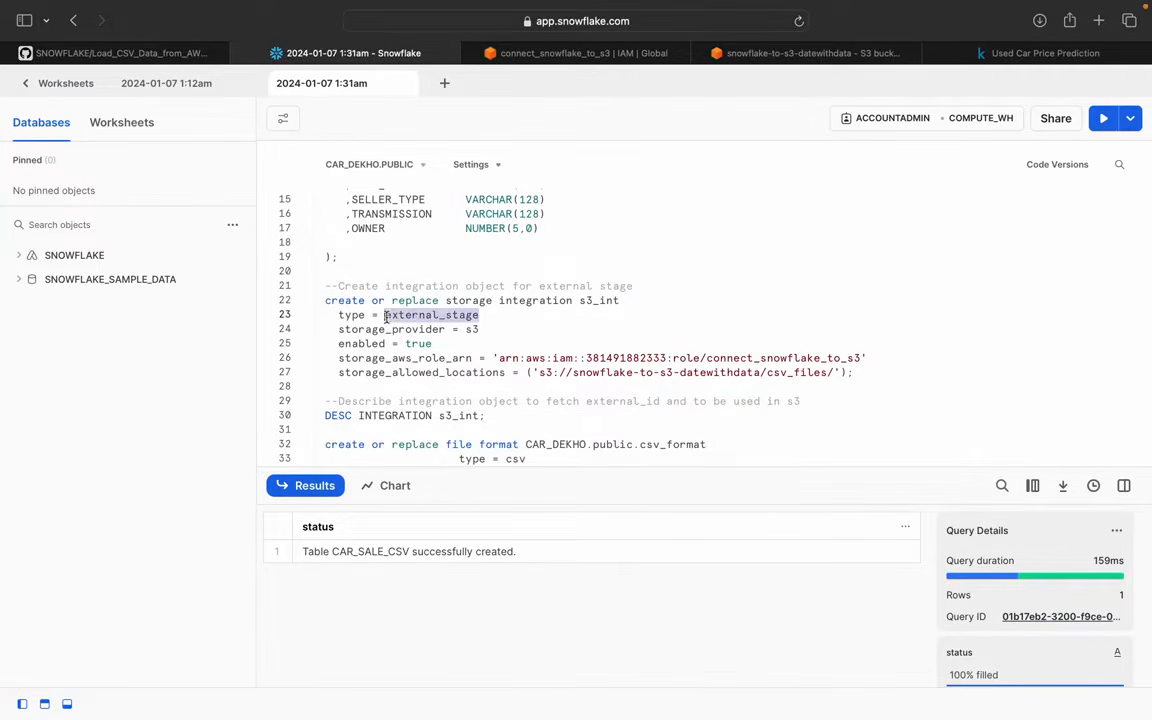
left_click(487, 328)
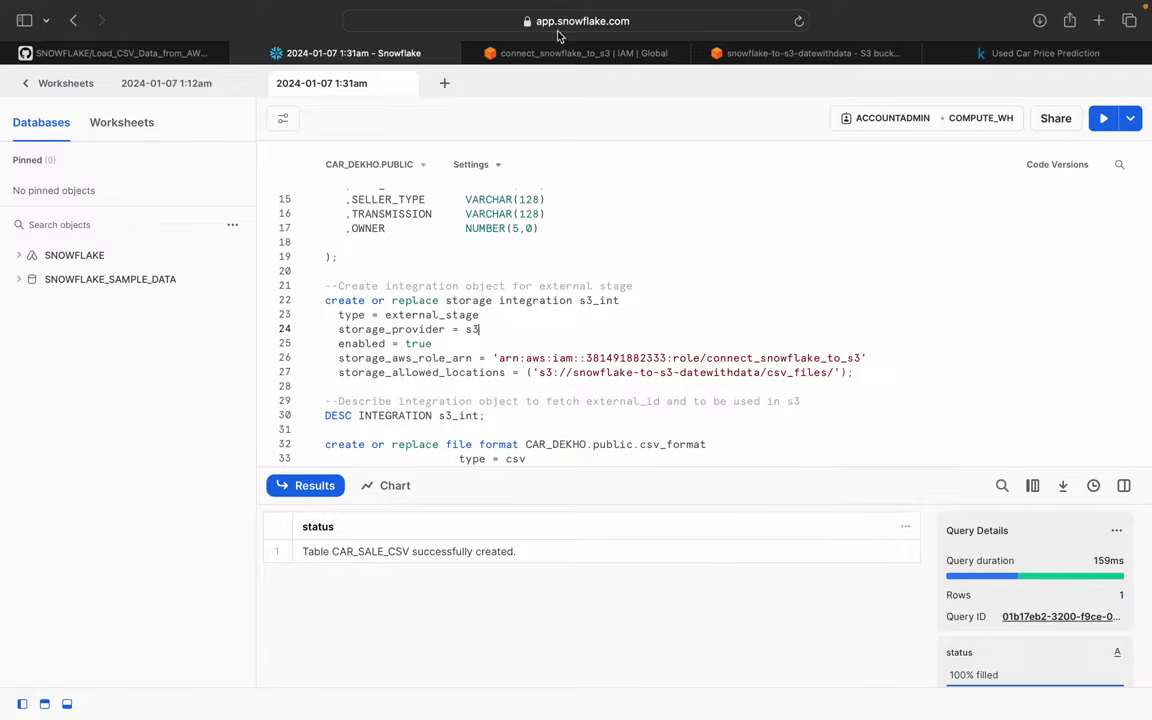
left_click(449, 385)
left_click(783, 56)
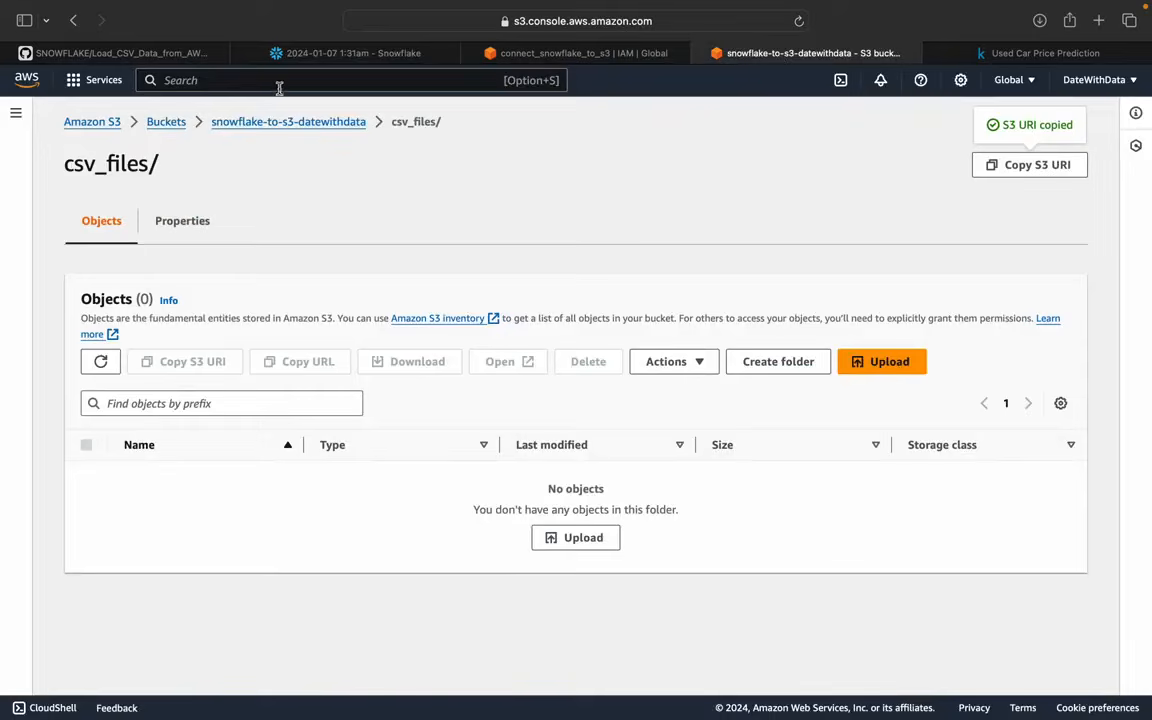
left_click(308, 58)
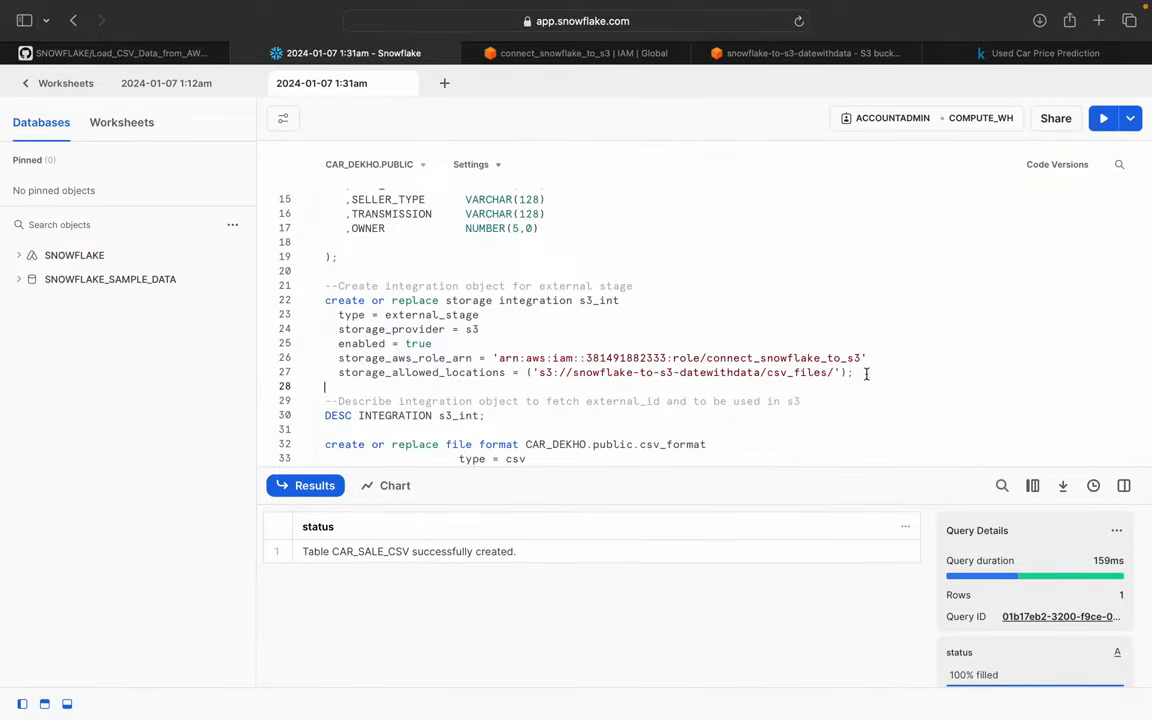
left_click_drag(866, 373, 322, 299)
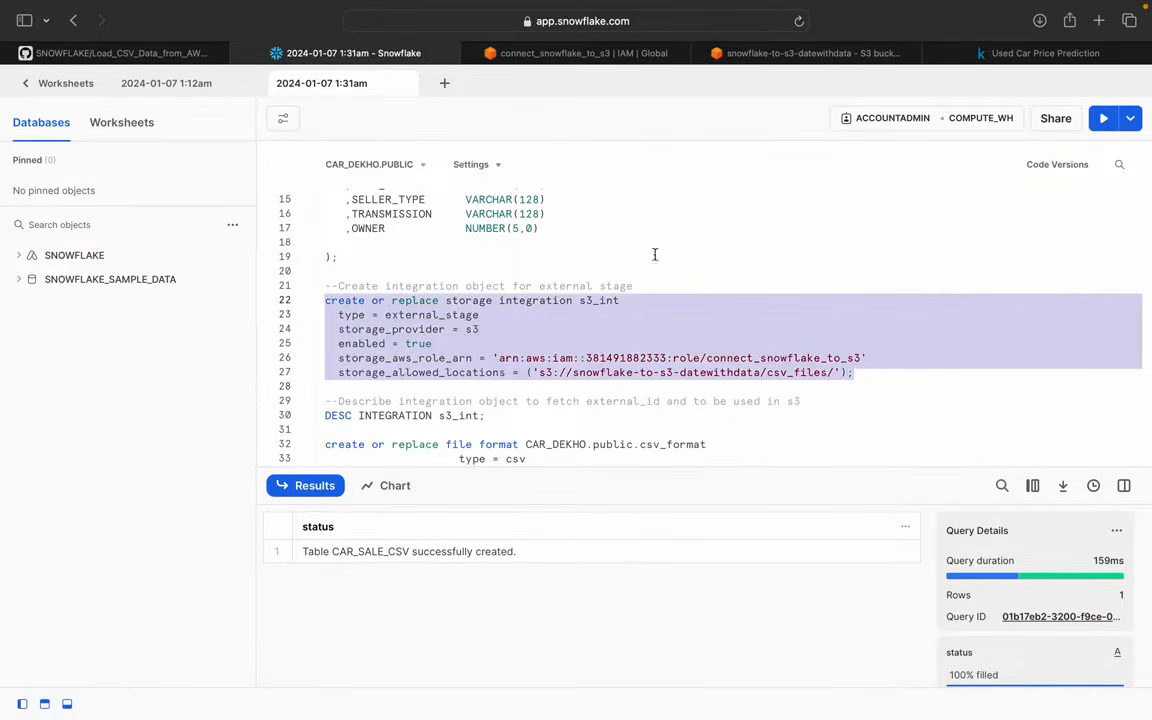
left_click(1103, 118)
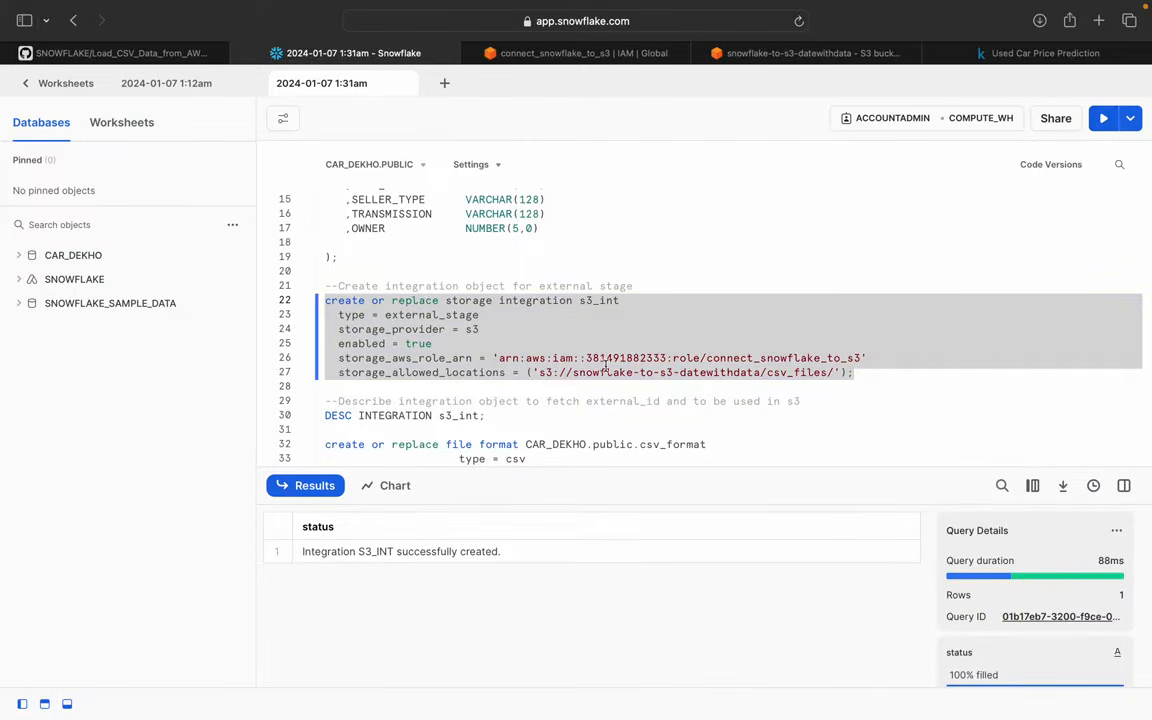
Step: Run DESC INTEGRATION s3_int and bring the AWS IAM user ARN and external ID properties into view
scroll(605, 367, "down", 1)
scroll(605, 367, "down", 1)
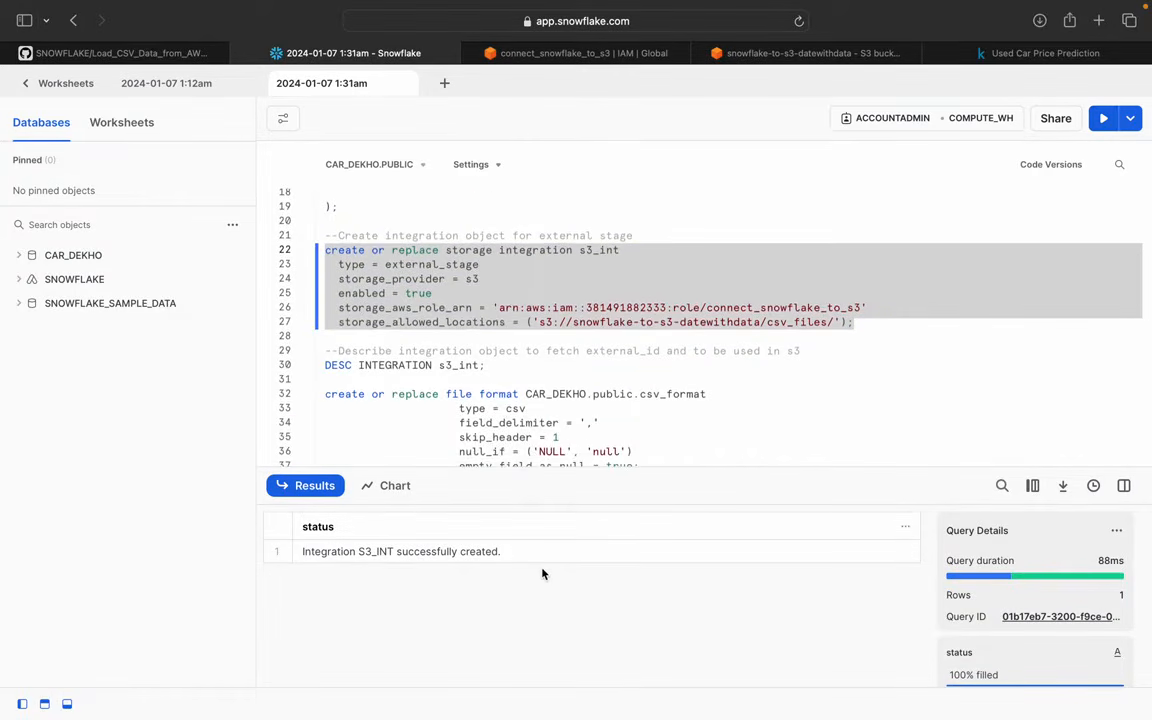
left_click_drag(486, 365, 335, 355)
left_click(1103, 118)
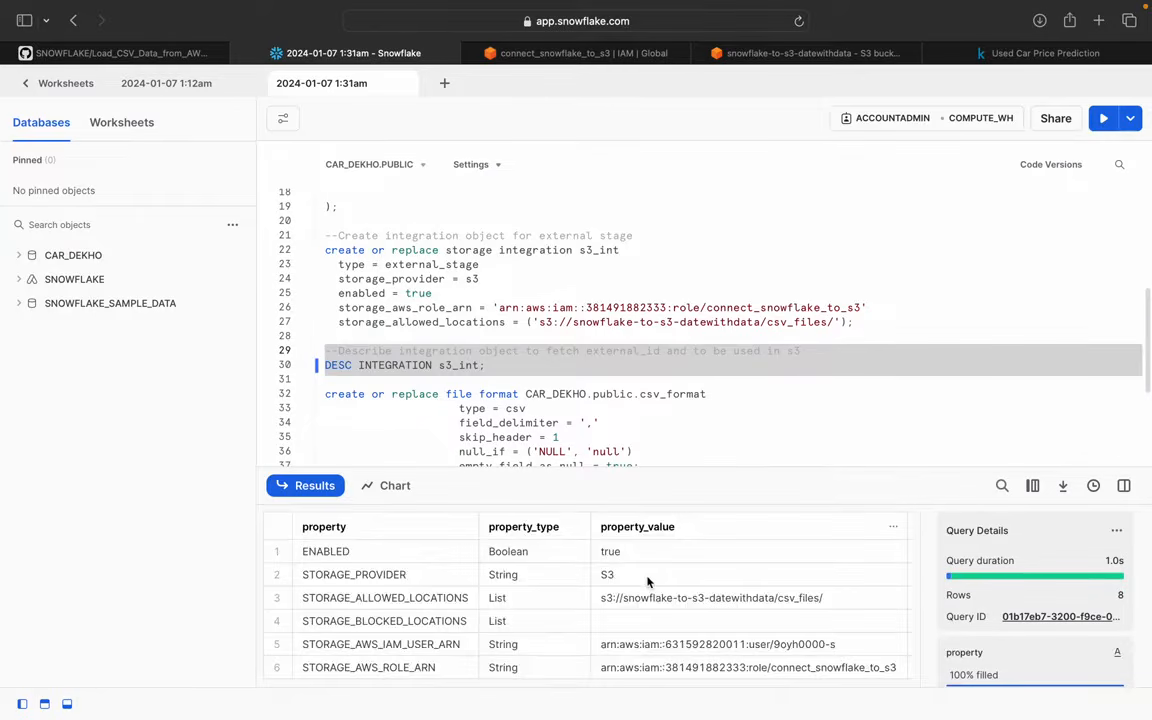
scroll(647, 581, "down", 3)
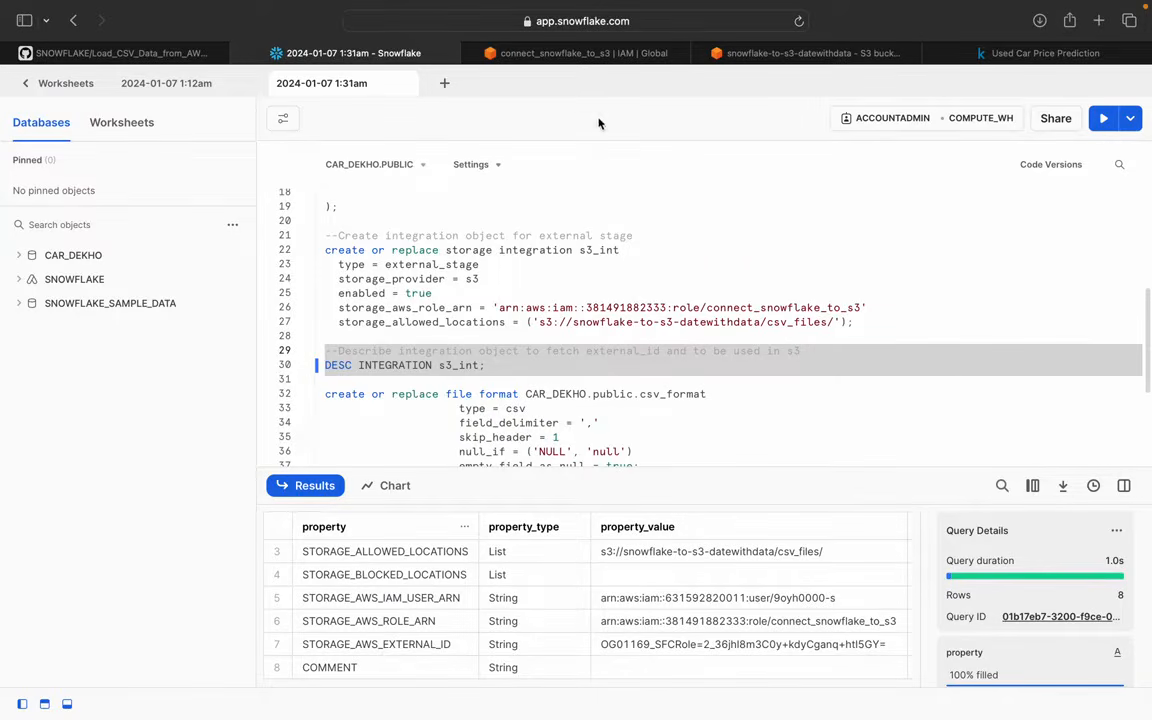
Step: Switch to the connect_snowflake_to_s3 role in AWS IAM and open its trust policy for editing
left_click(557, 60)
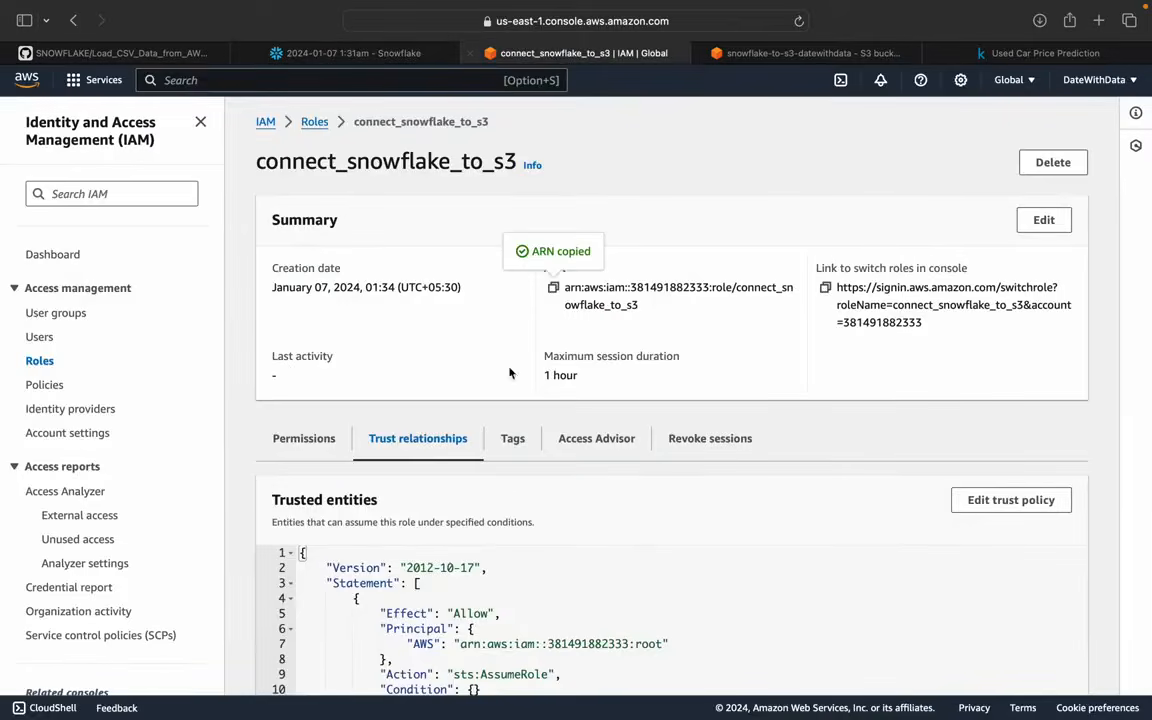
scroll(474, 545, "down", 2)
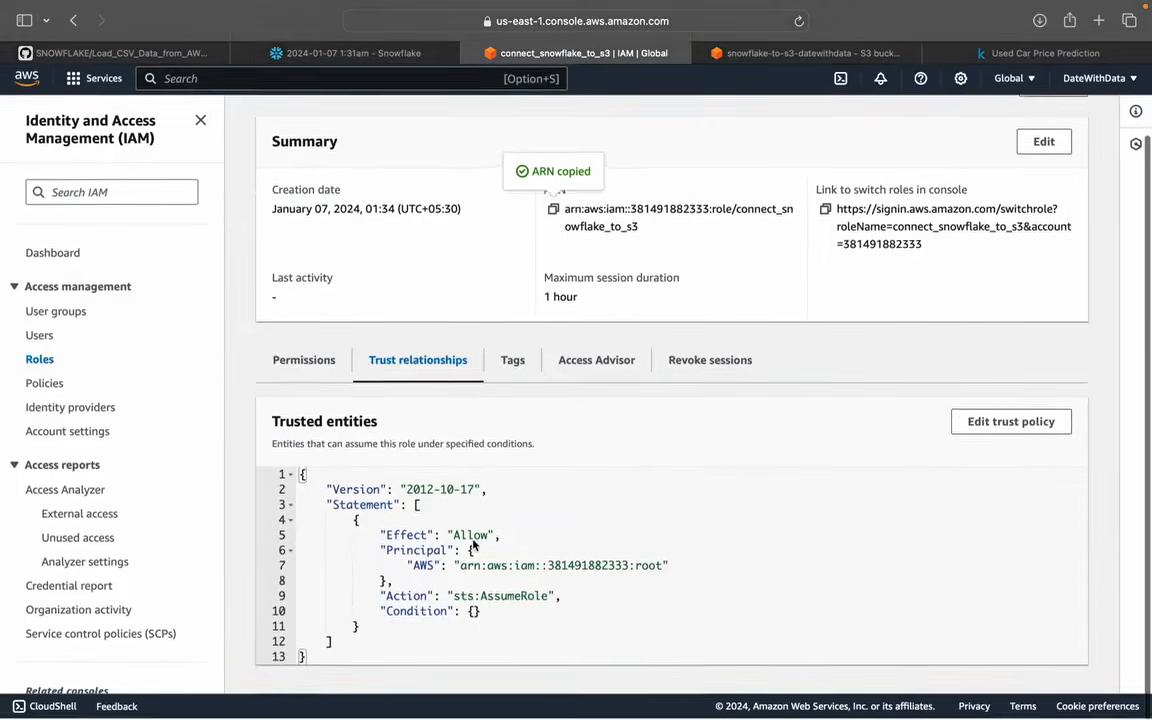
left_click(992, 424)
left_click(478, 378)
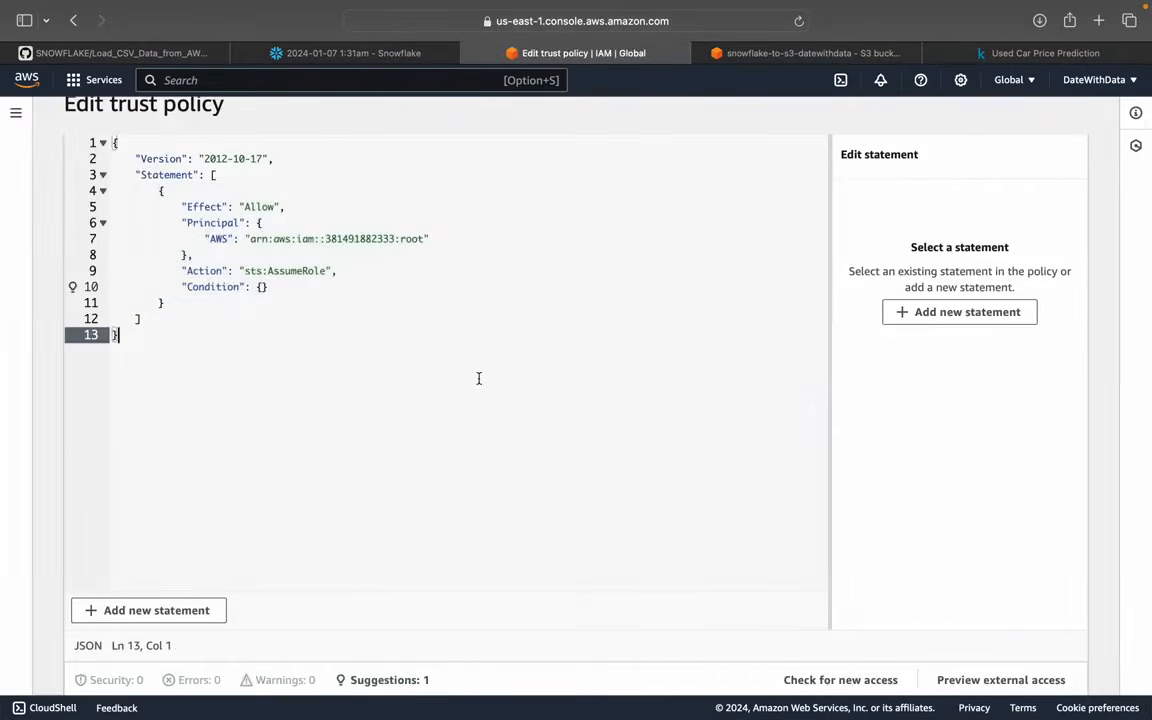
Step: Copy the STORAGE_AWS_IAM_USER_ARN value from Snowflake and paste it over the AWS principal ARN in the IAM trust policy
left_click(355, 60)
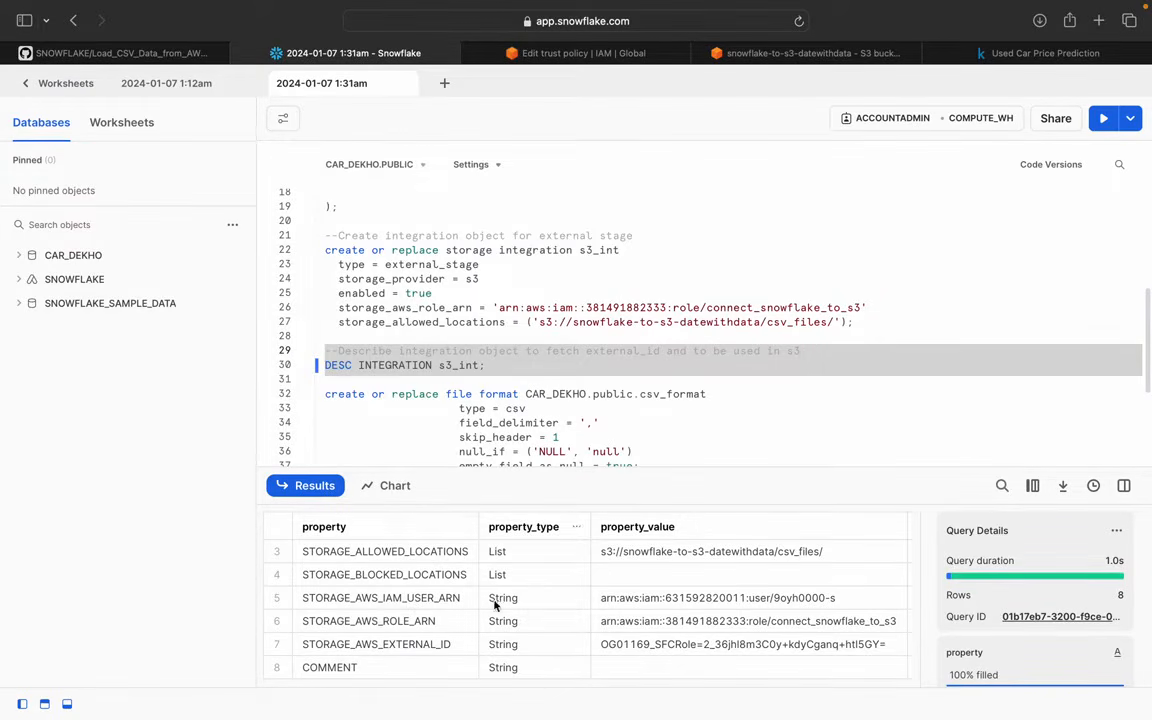
left_click(765, 600)
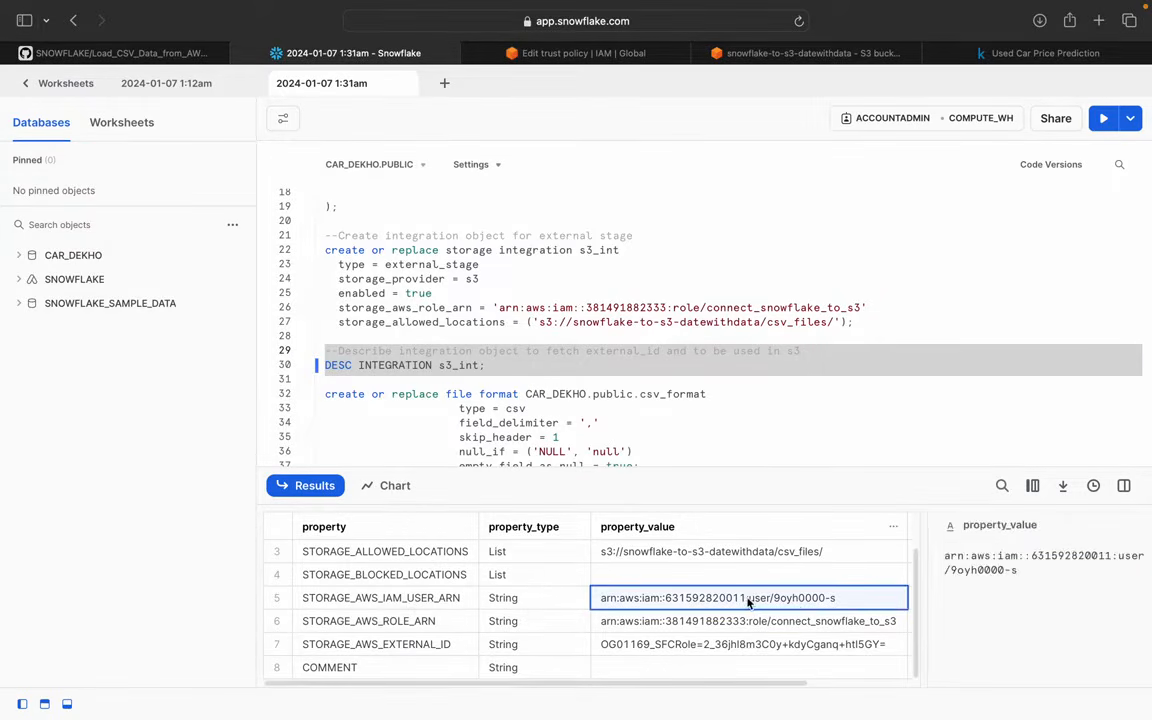
left_click_drag(1030, 572, 942, 549)
key("cmd+c")
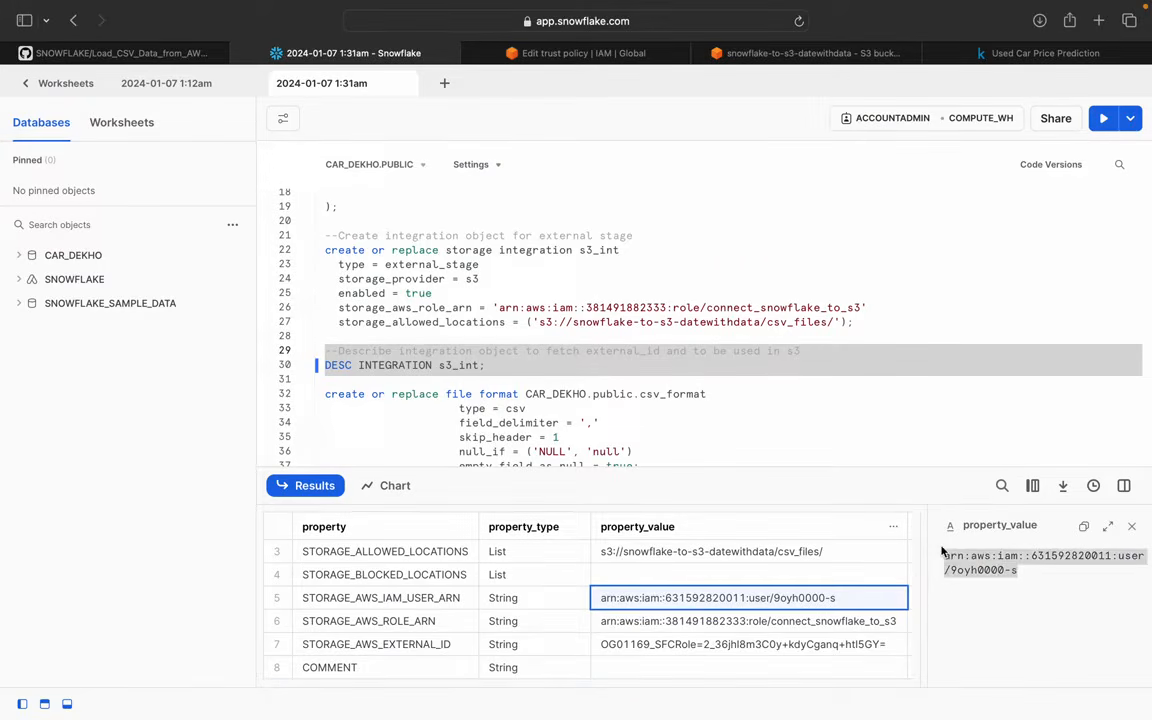
left_click(578, 53)
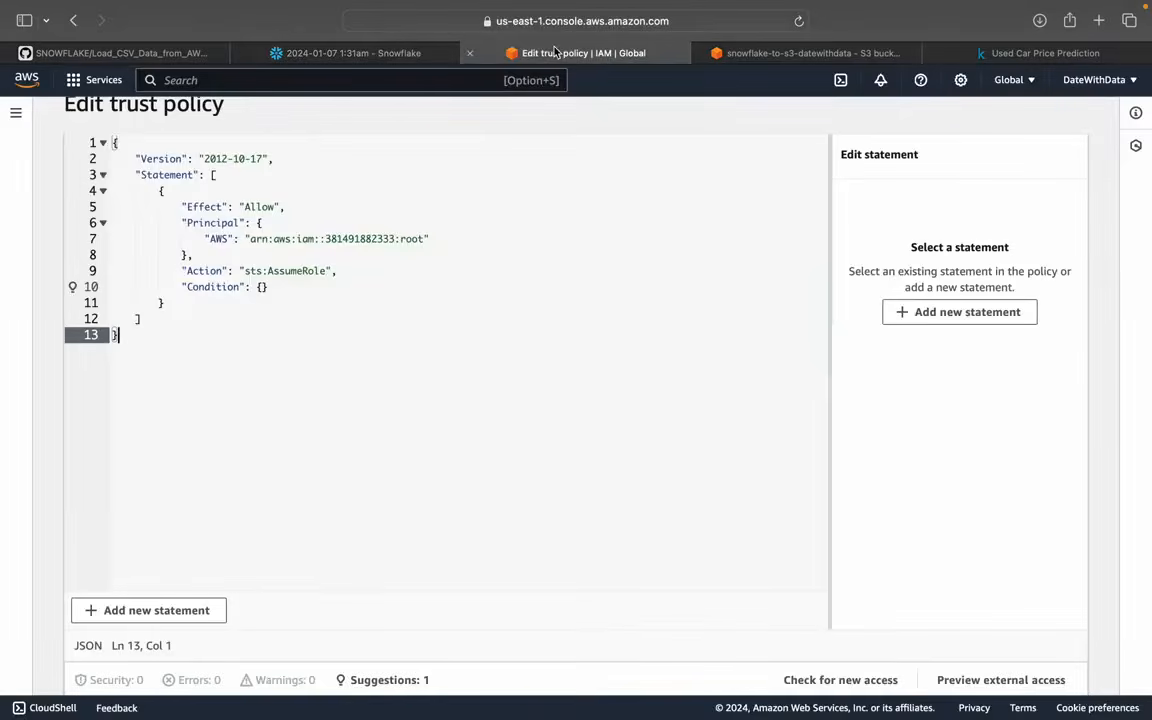
left_click(375, 238)
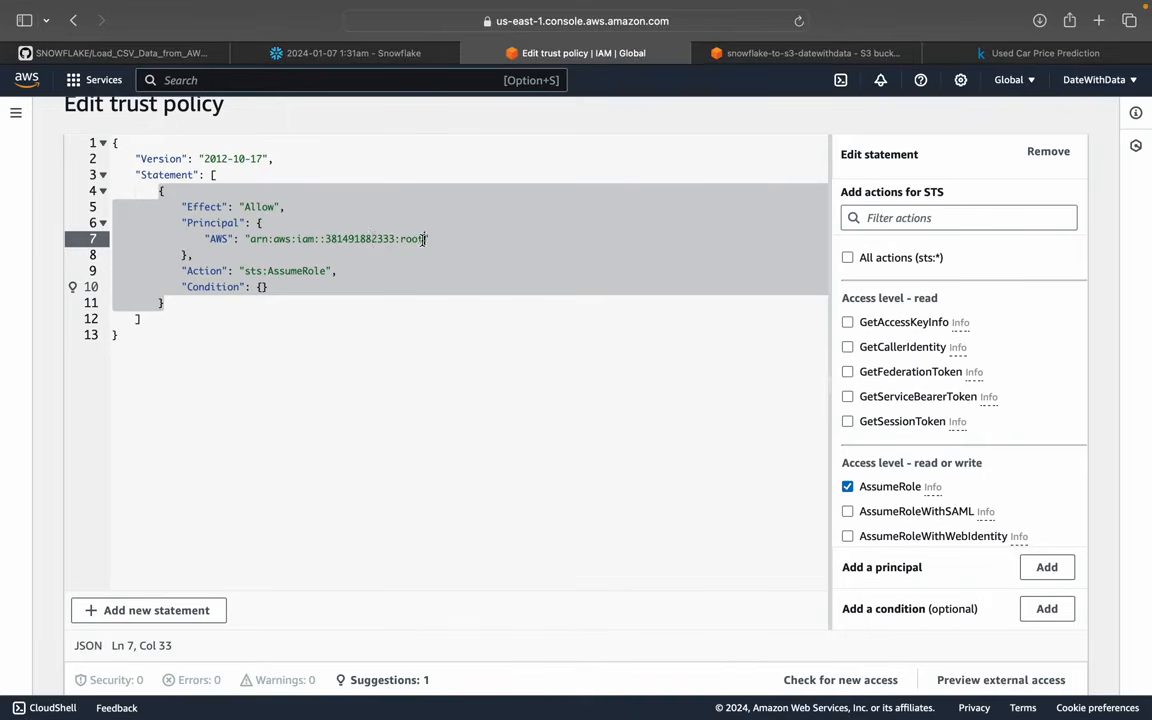
left_click_drag(426, 238, 255, 242)
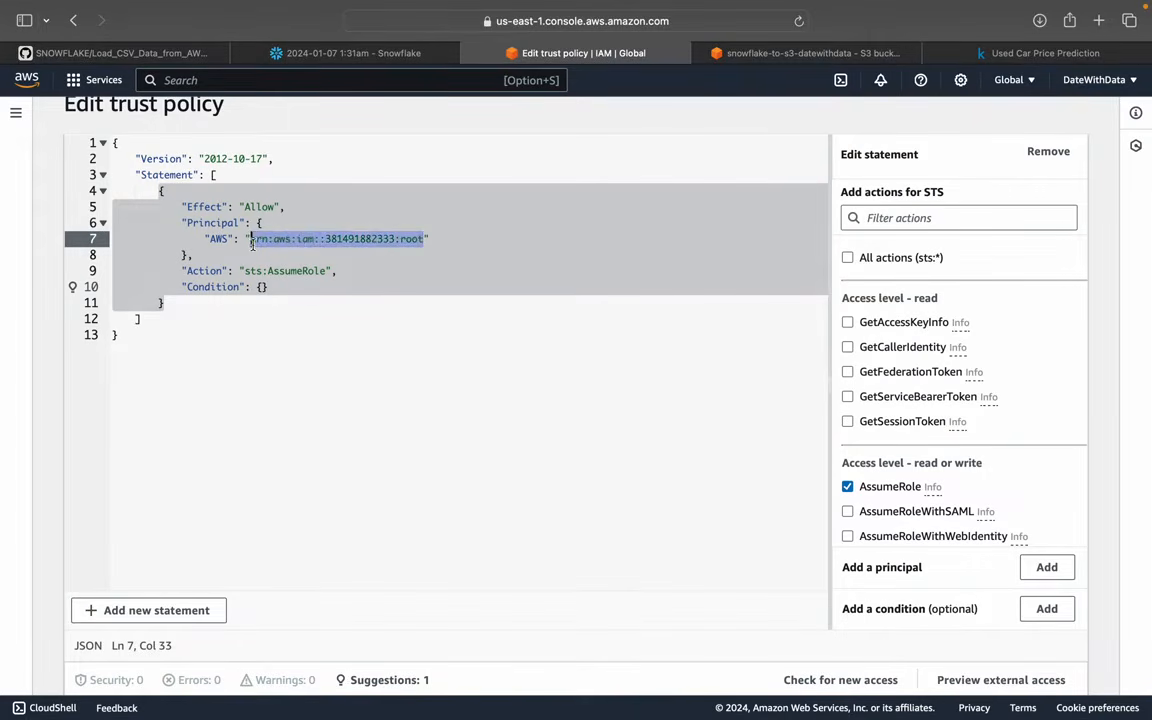
key("cmd+v")
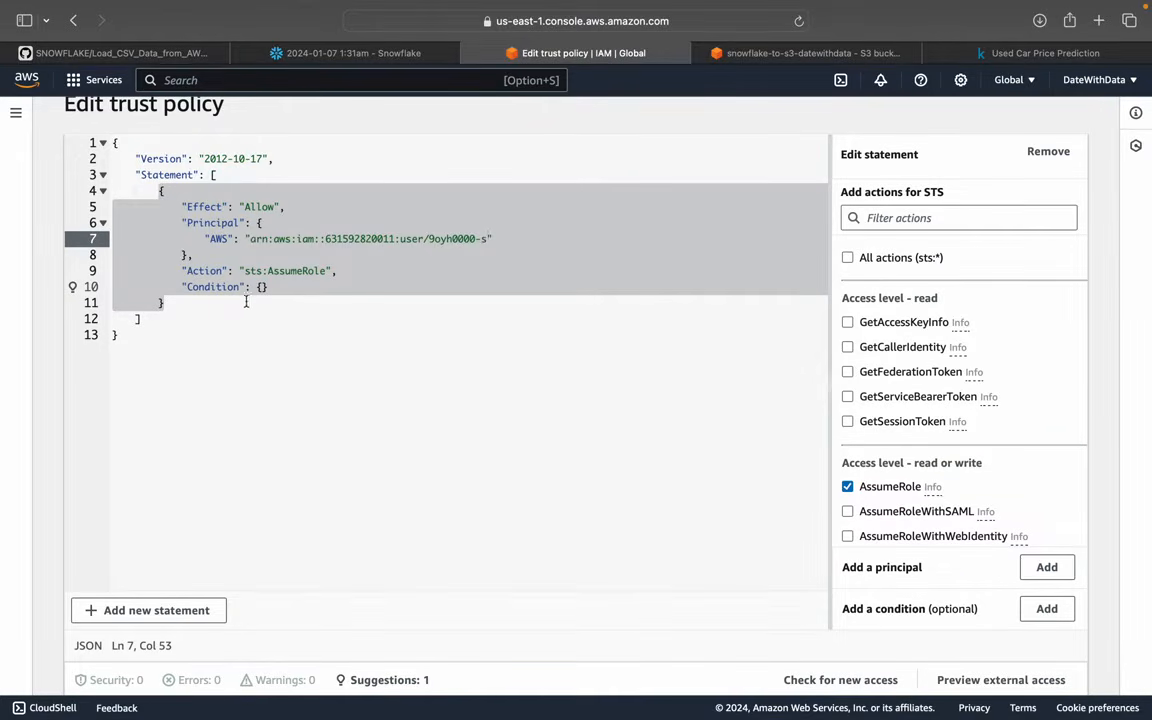
Step: Start a condition for the trust policy statement with key sts:ExternalId, qualifier Default and operator StringEquals
left_click(261, 287)
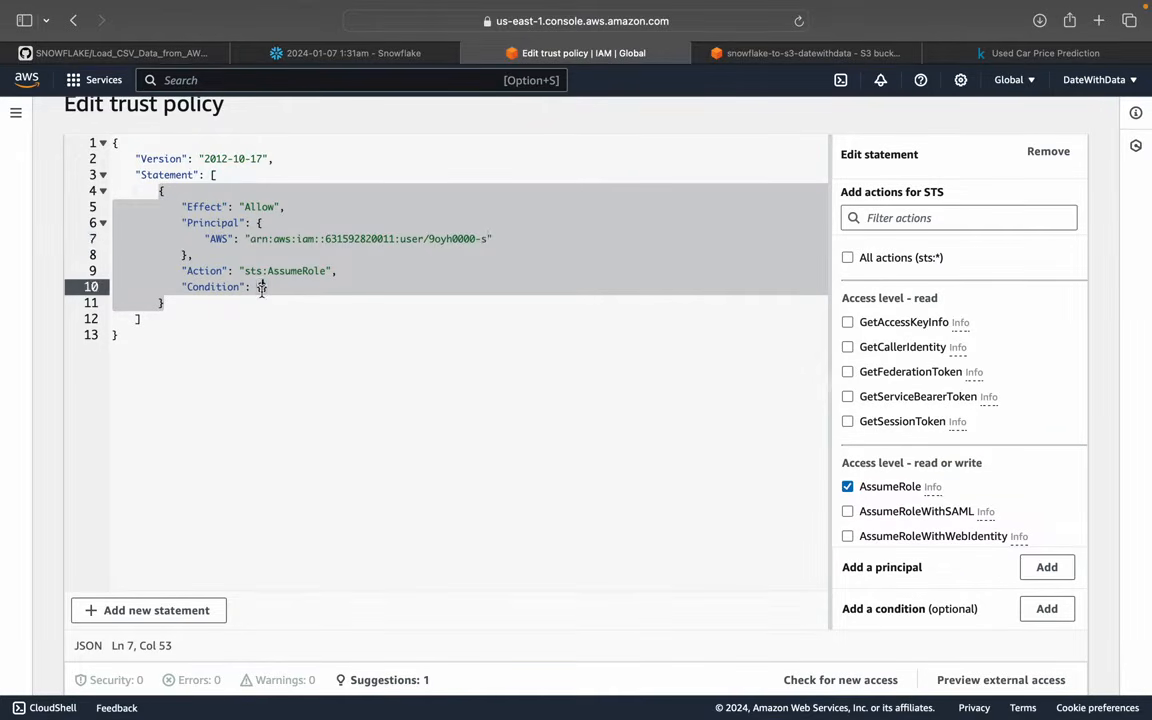
left_click(1047, 610)
left_click(485, 354)
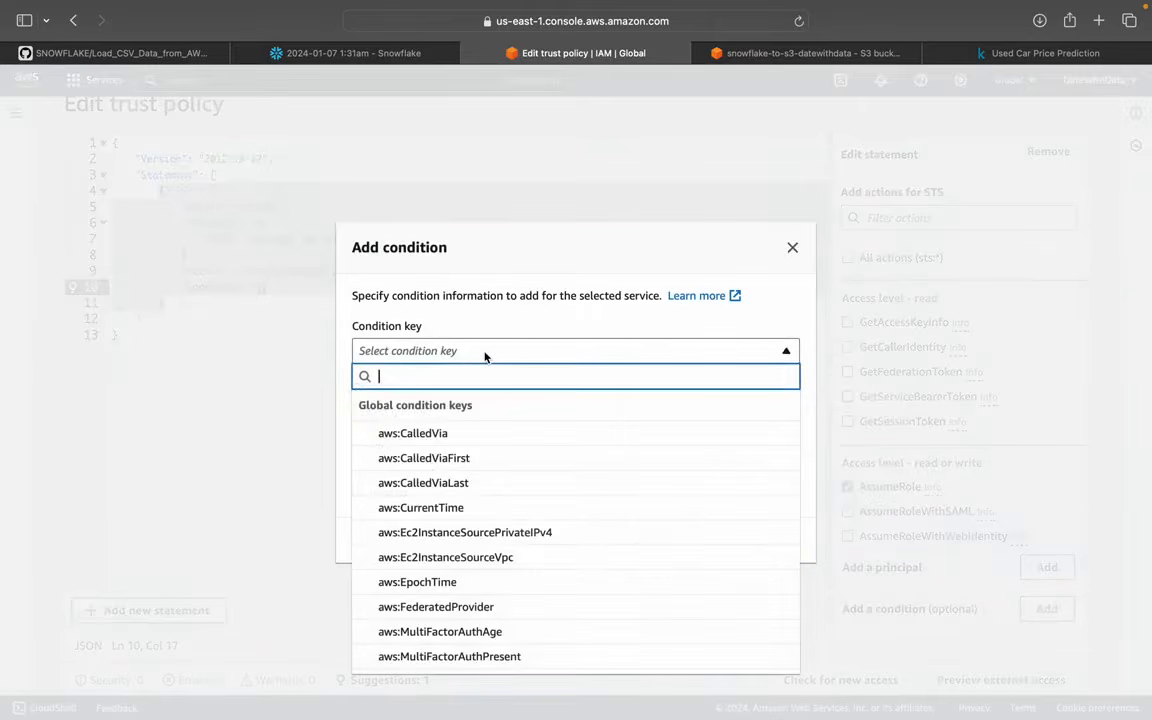
type("ex")
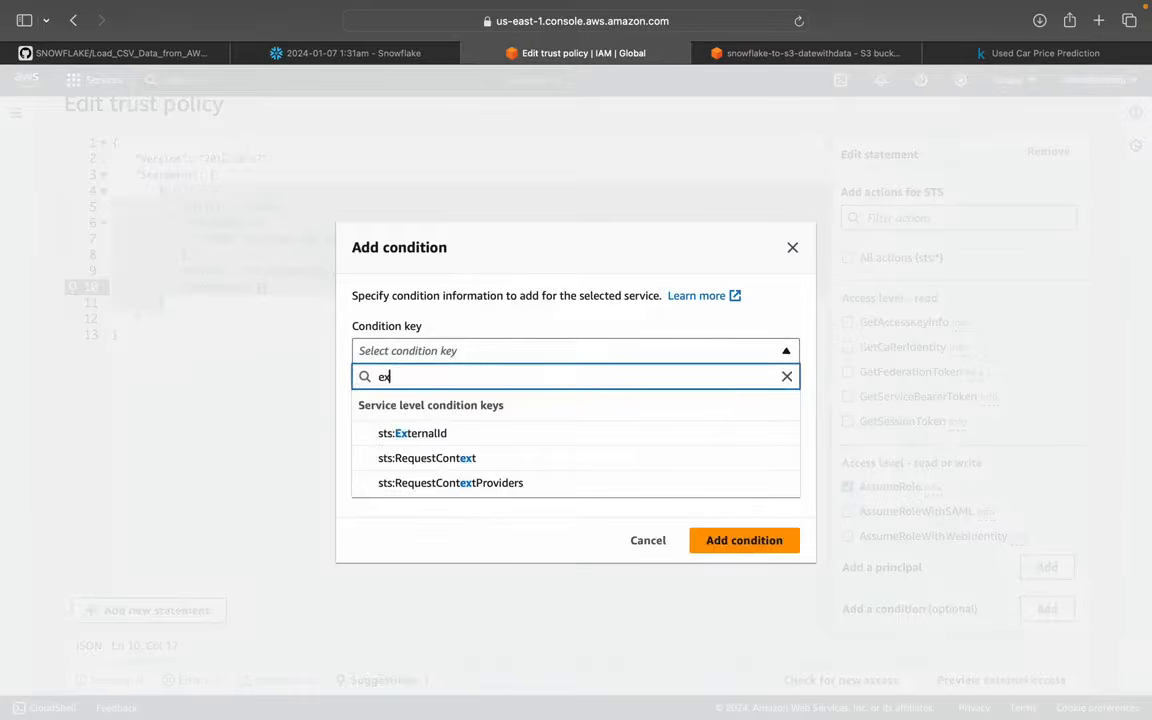
left_click(489, 433)
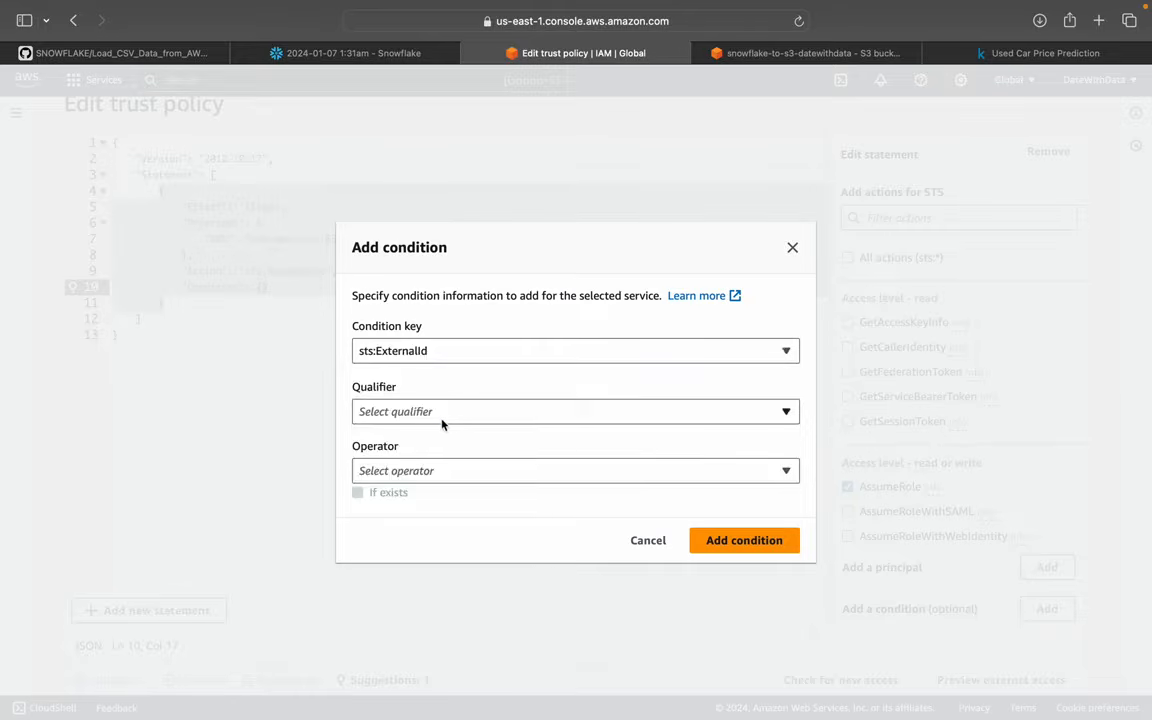
left_click(441, 416)
left_click(391, 467)
left_click(408, 472)
left_click(399, 296)
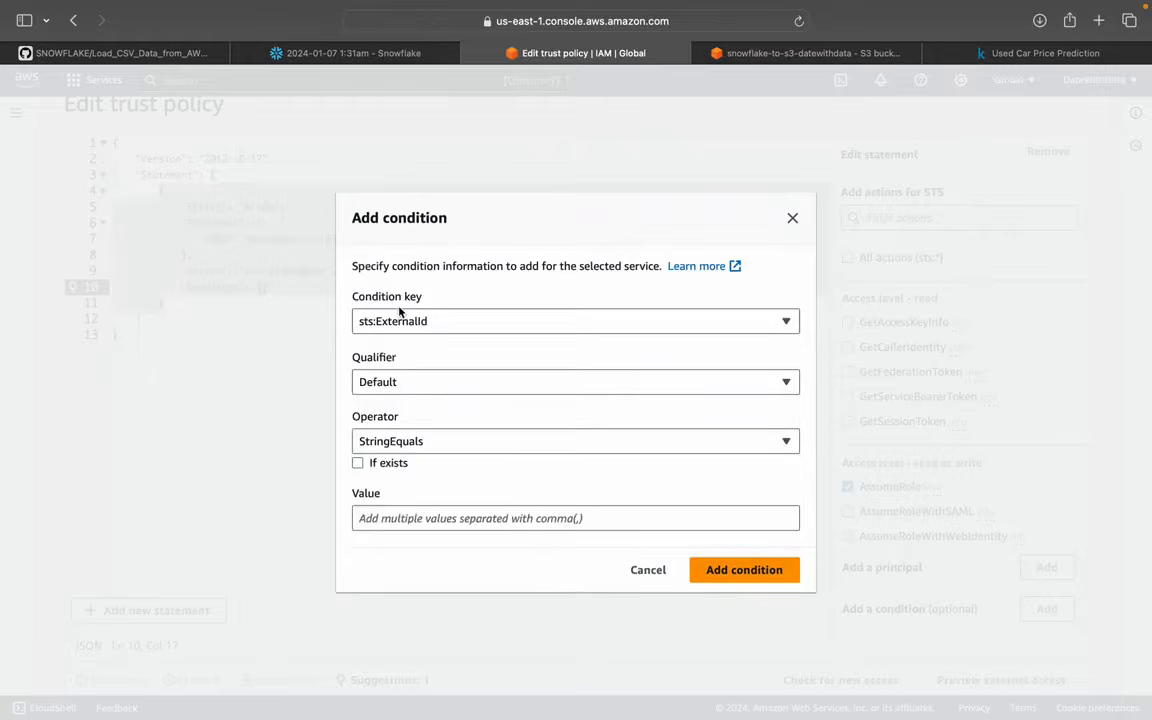
Step: Copy the STORAGE_AWS_EXTERNAL_ID value from Snowflake into the condition's value, add the condition and update the IAM trust policy
left_click(340, 54)
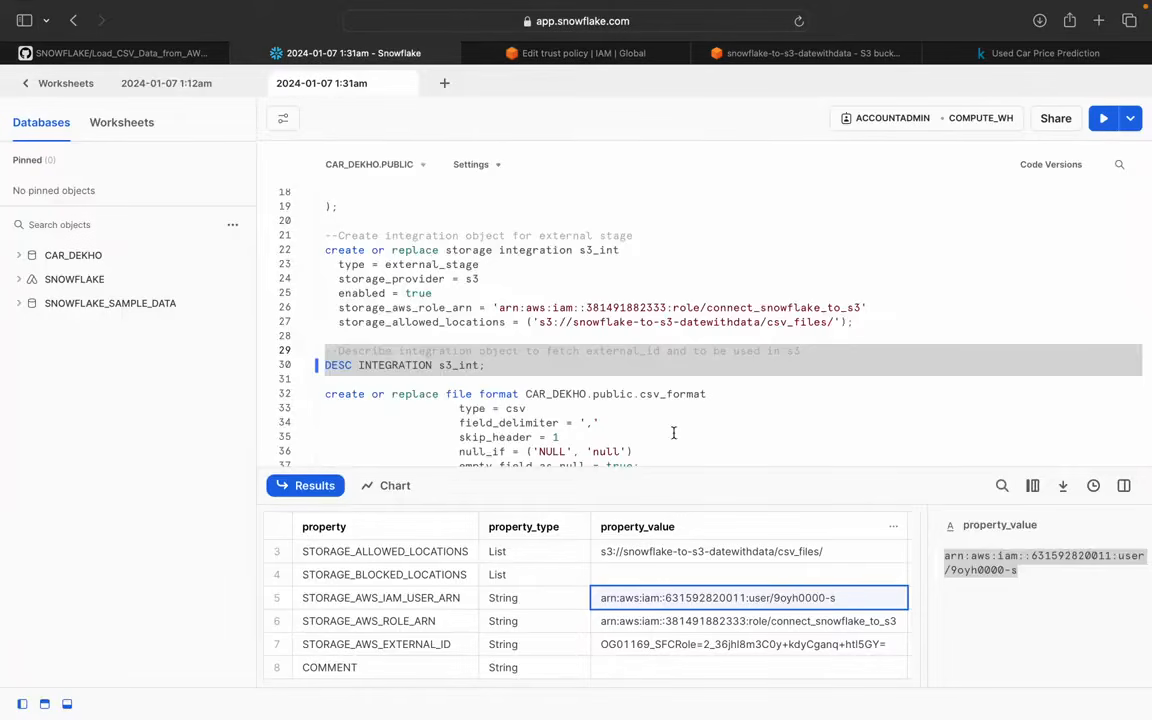
scroll(673, 433, "down", 2)
left_click(766, 641)
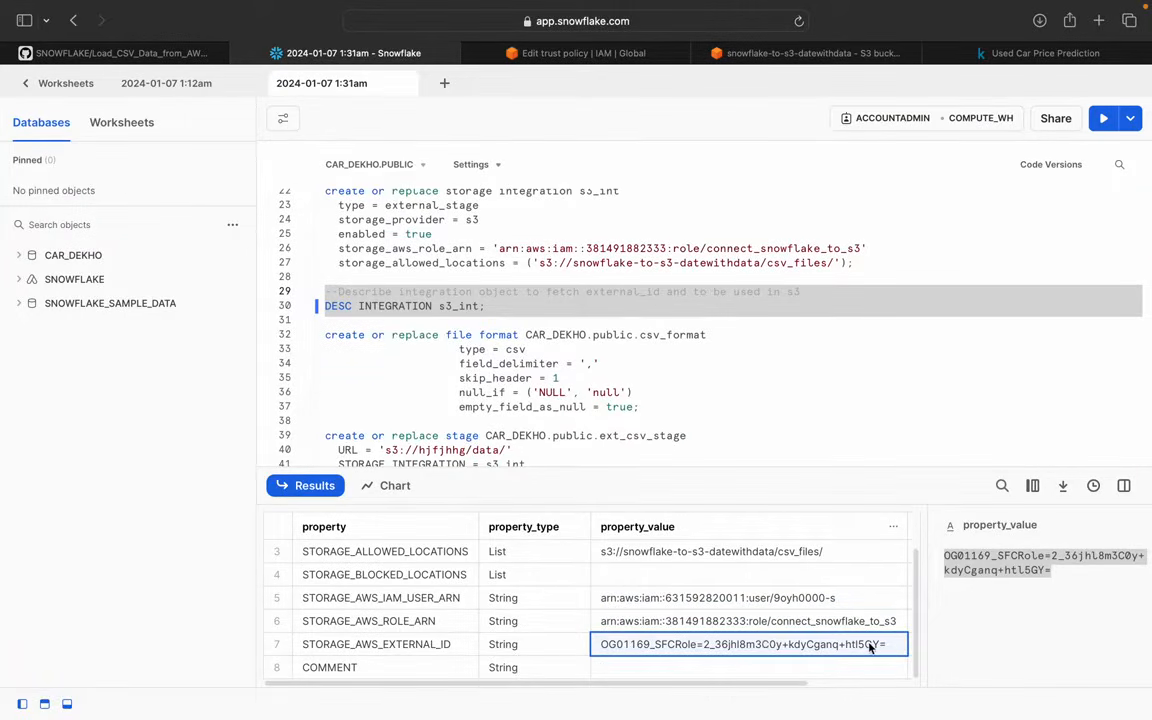
left_click(1081, 527)
left_click(512, 56)
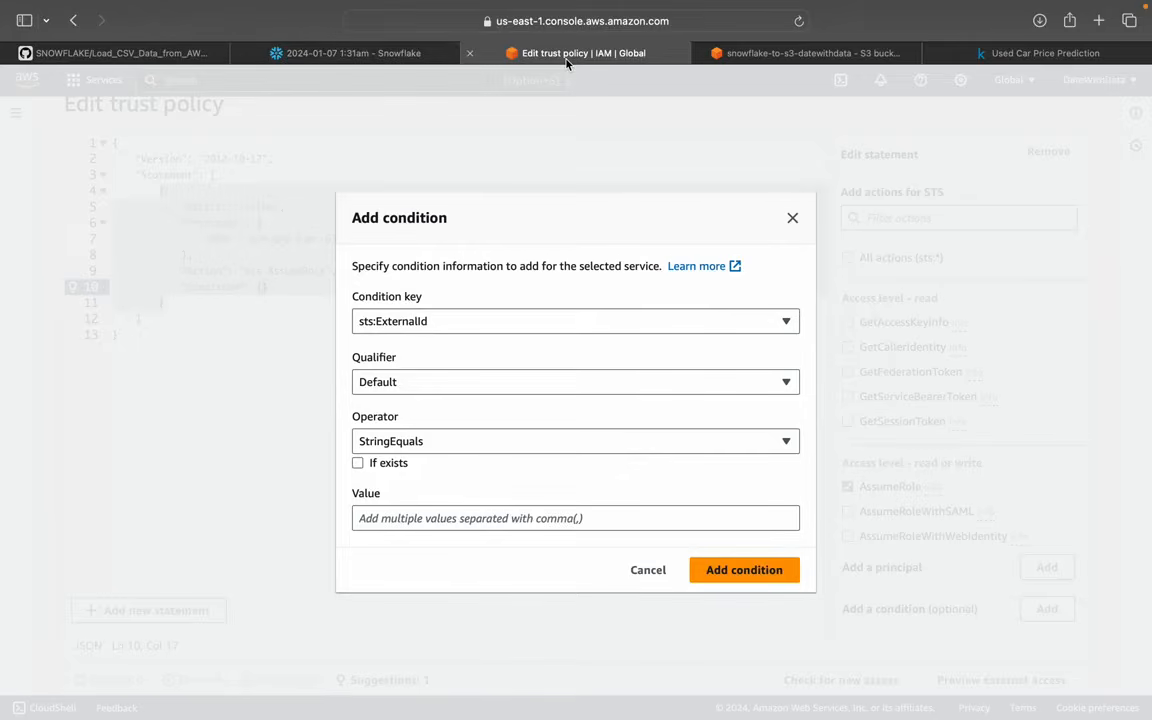
left_click(542, 512)
key("super+v")
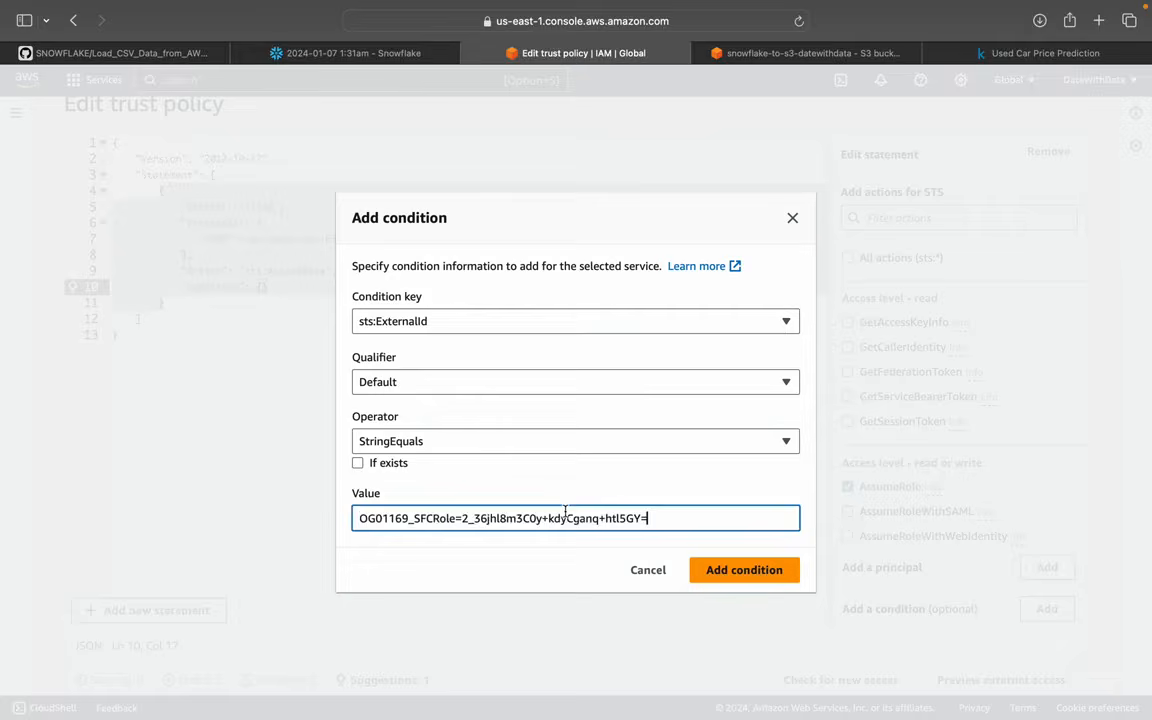
left_click(774, 571)
left_click(607, 398)
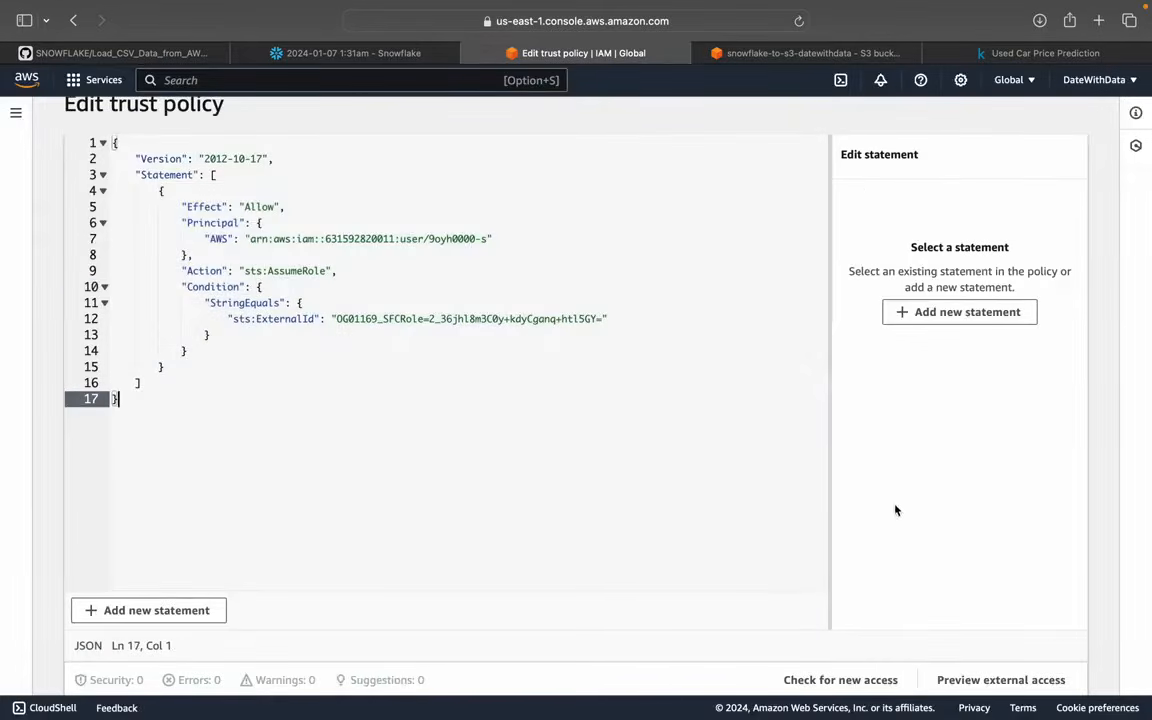
scroll(672, 555, "down", 3)
left_click(1015, 667)
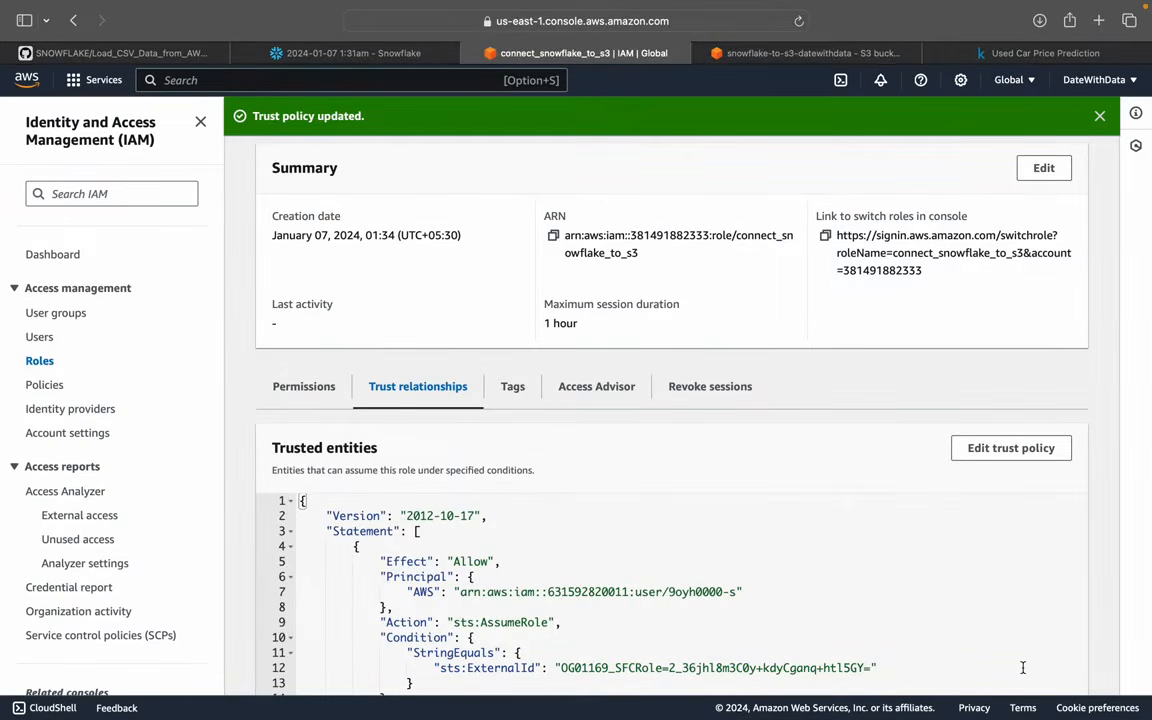
Step: Switch to the Snowflake worksheet and run the statement creating the CAR_DEKHO.public.csv_format file format
left_click(356, 52)
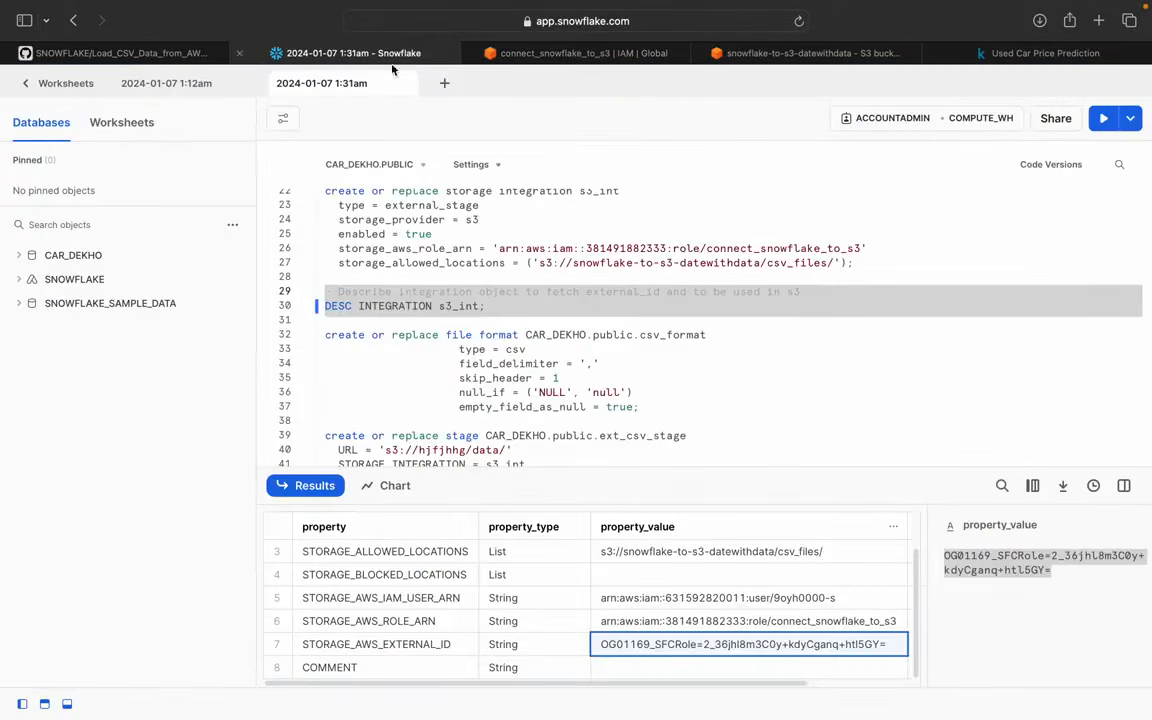
scroll(644, 328, "down", 2)
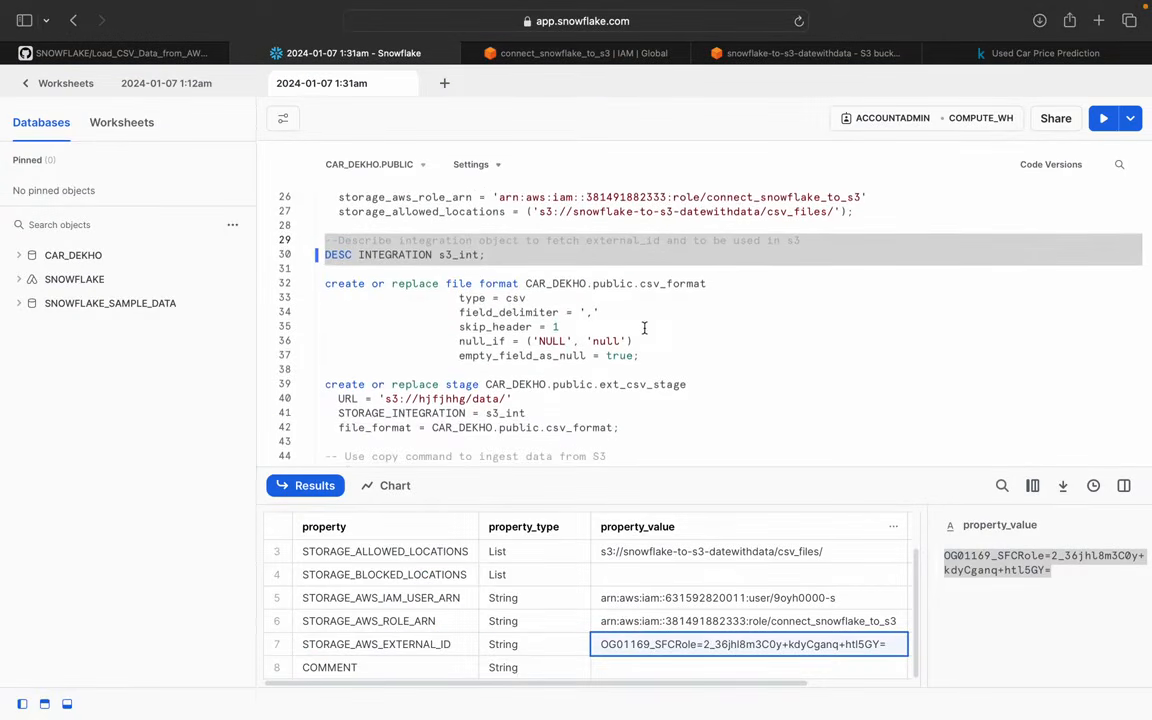
left_click(644, 328)
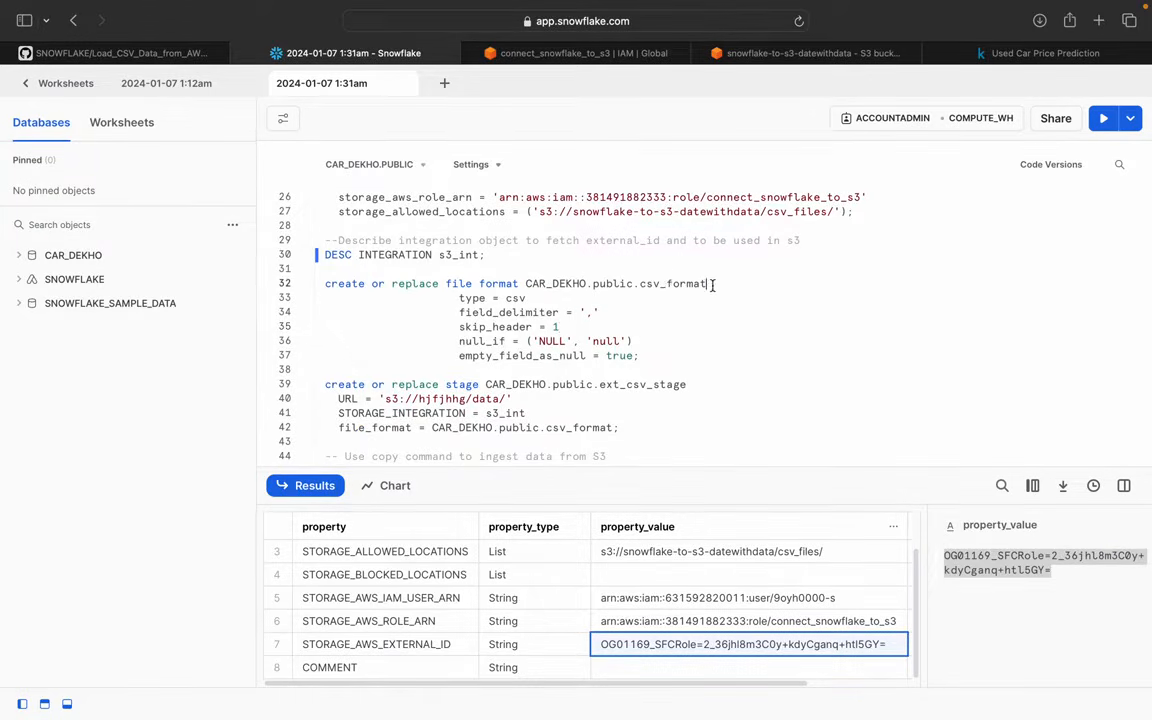
left_click_drag(713, 285, 642, 285)
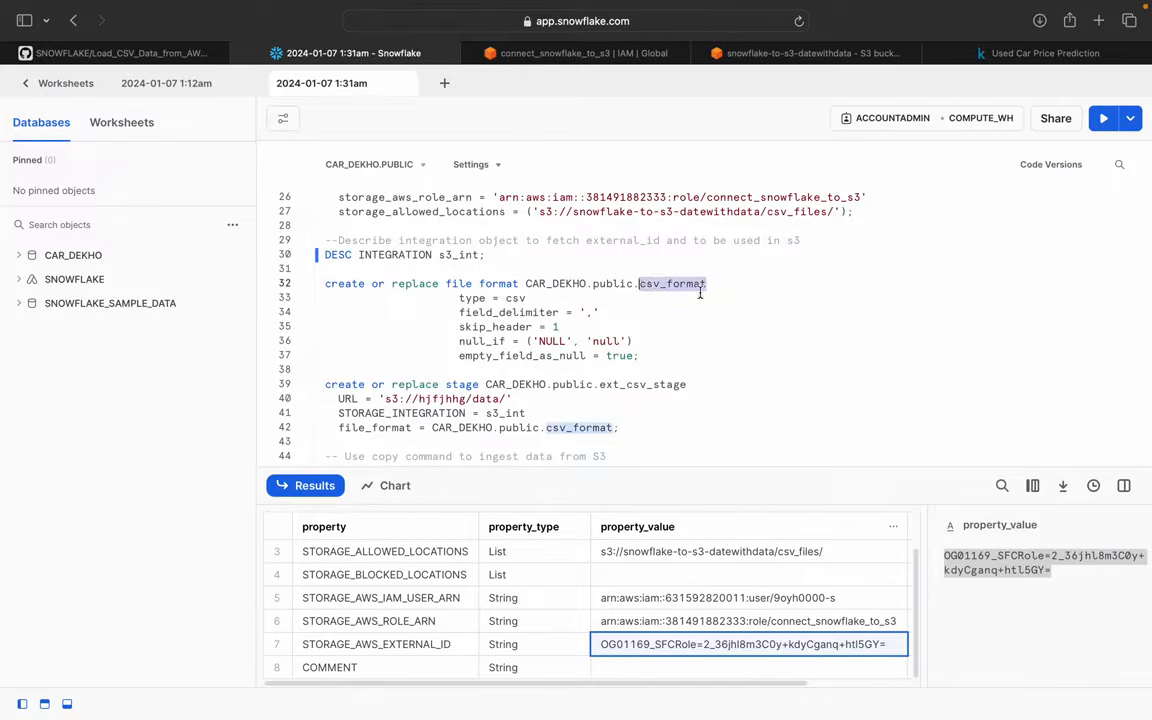
left_click_drag(435, 326, 325, 288)
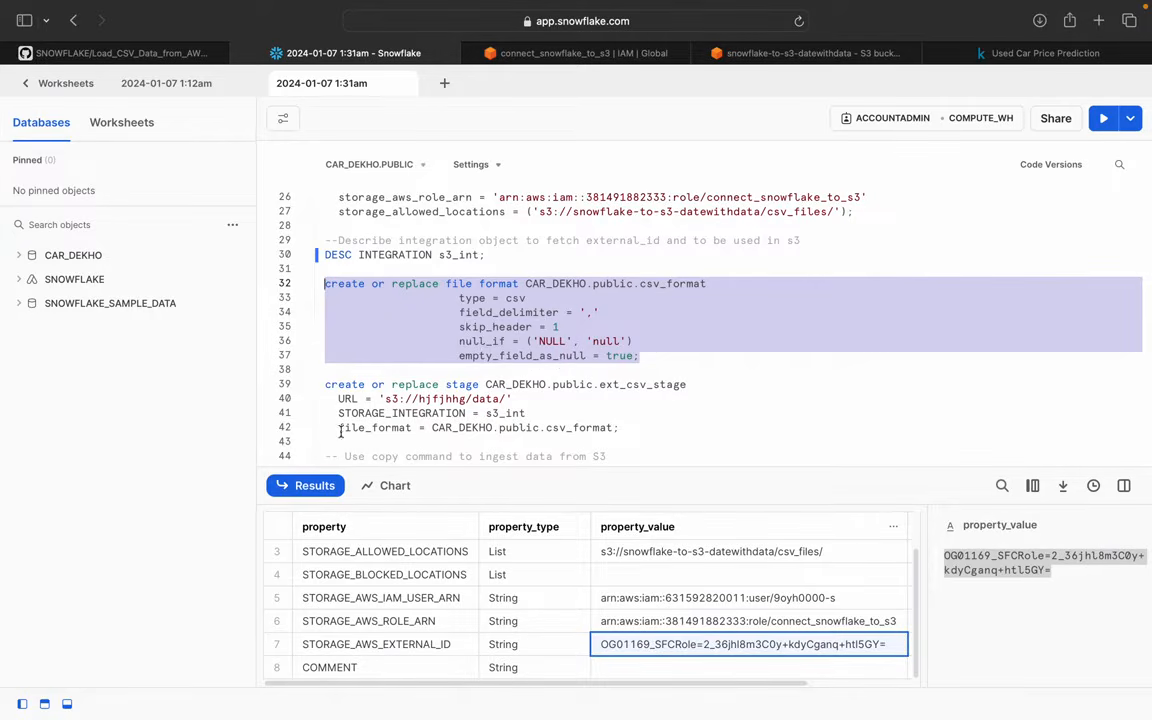
left_click(1101, 119)
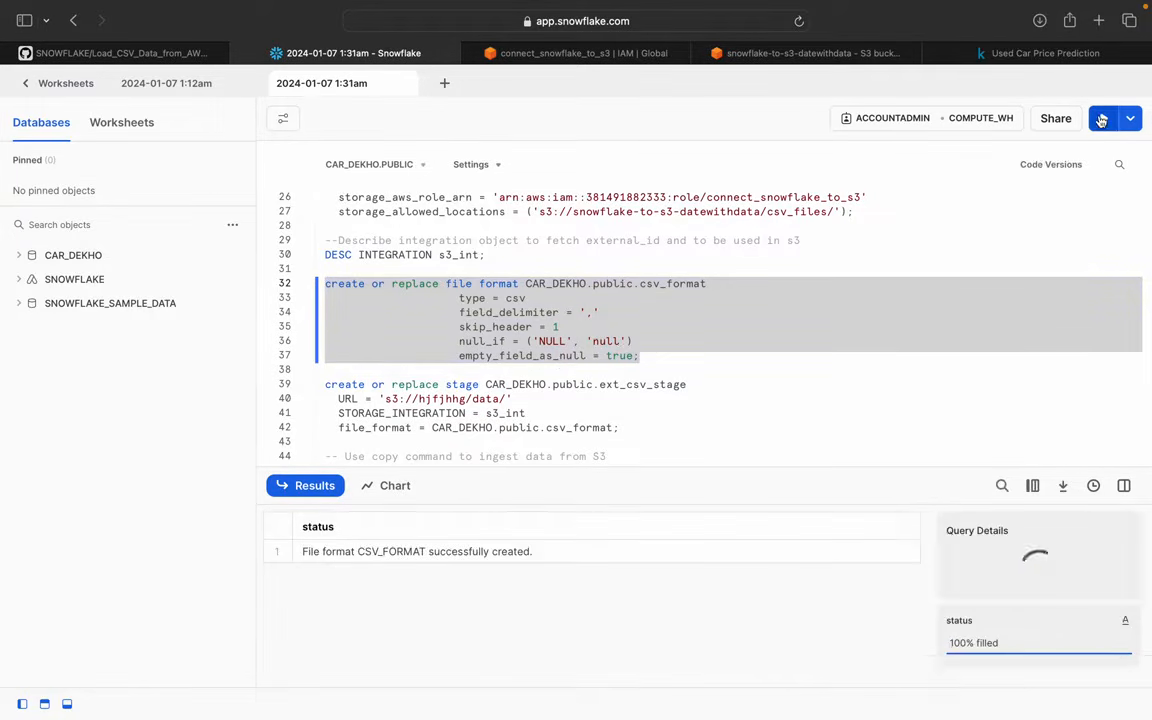
Step: Replace the ext_csv_stage URL with the copied S3 URI s3://snowflake-to-s3-datewithdata/csv_files/ and run the create stage statement
left_click(433, 384)
scroll(433, 384, "down", 3)
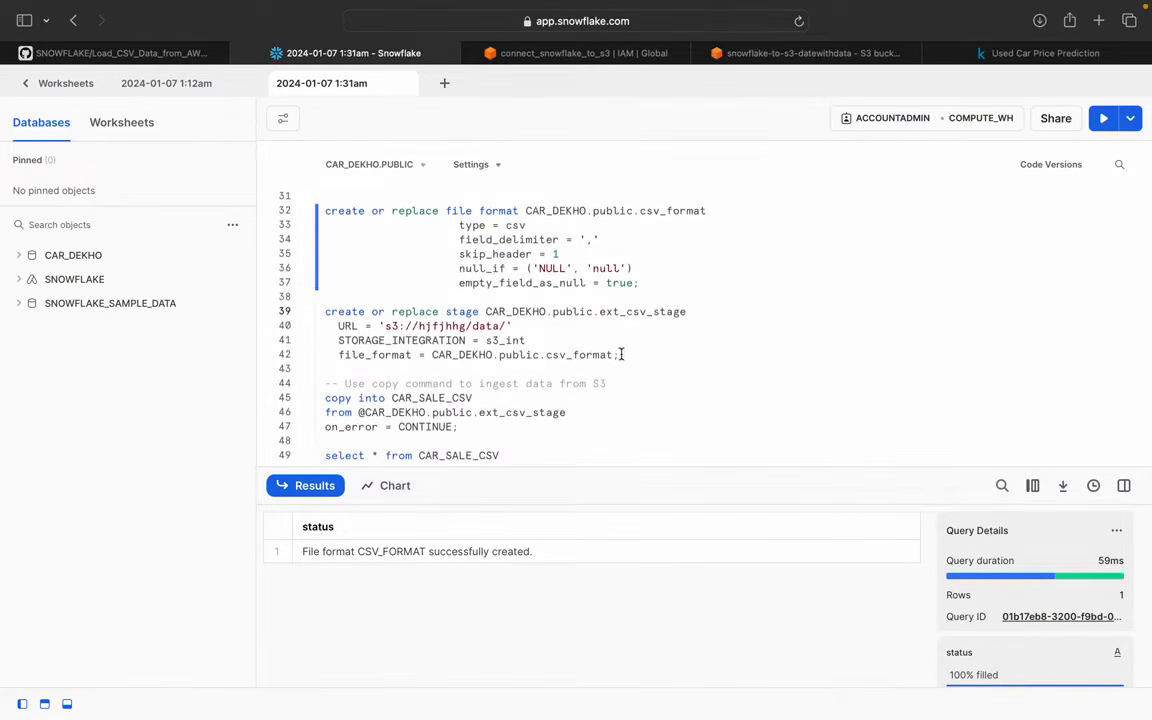
left_click_drag(621, 354, 325, 326)
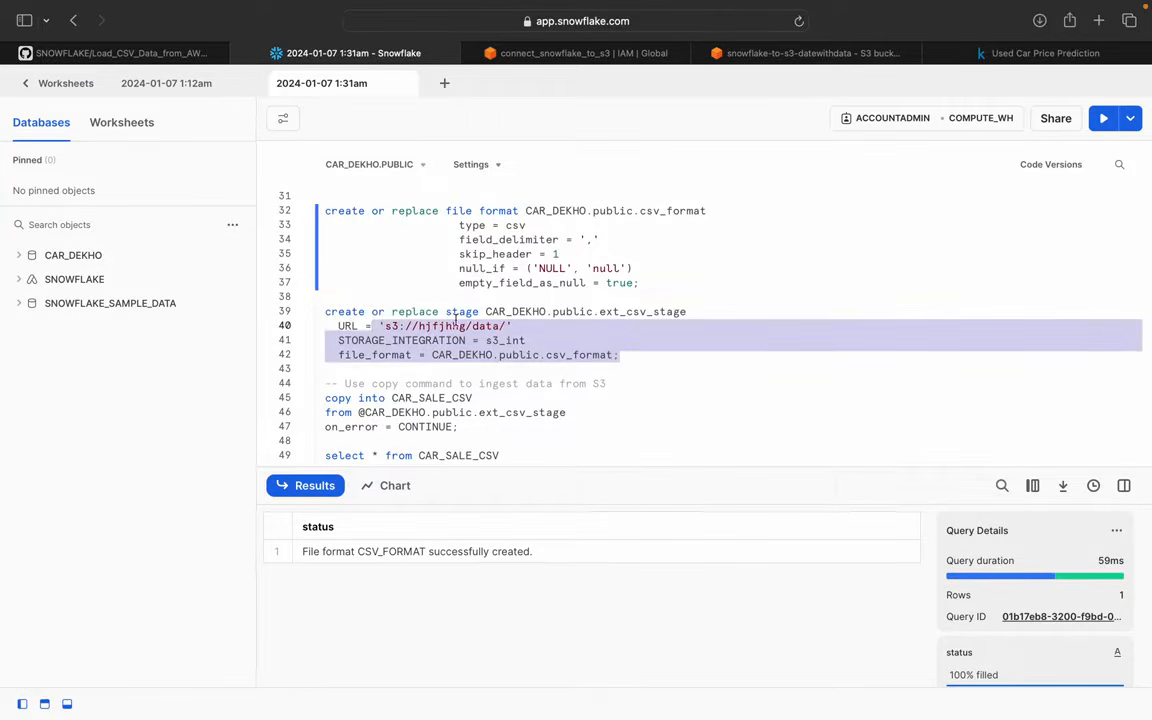
left_click(449, 326)
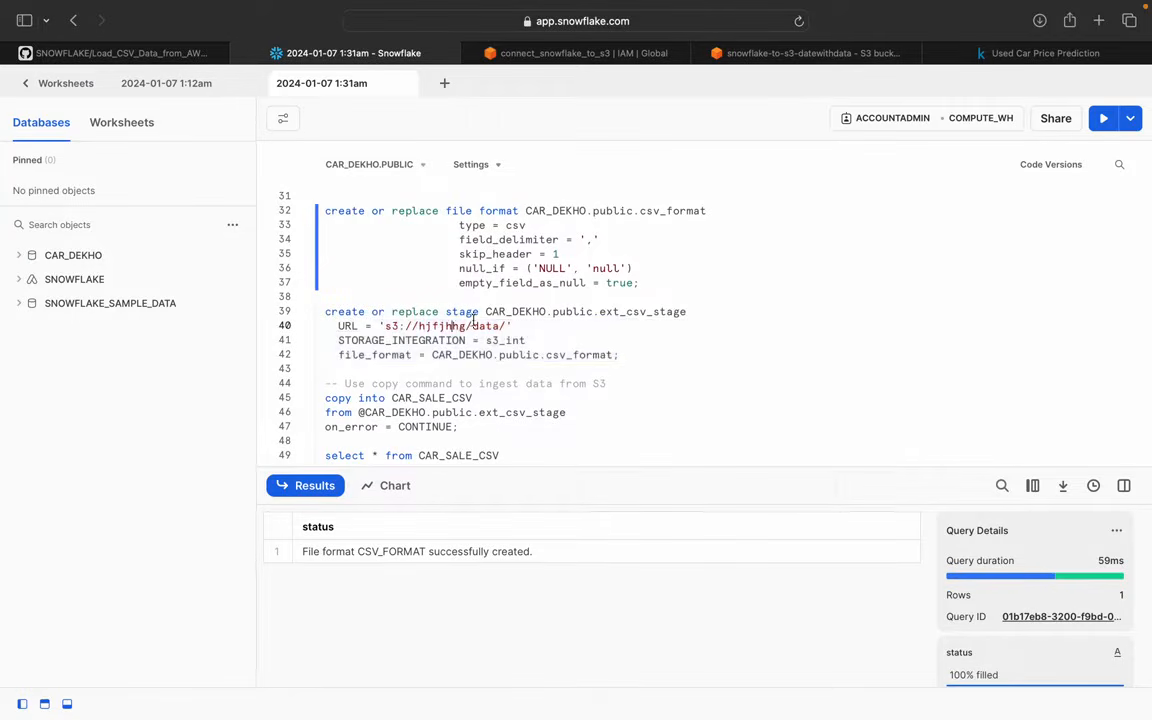
left_click(552, 55)
left_click(768, 54)
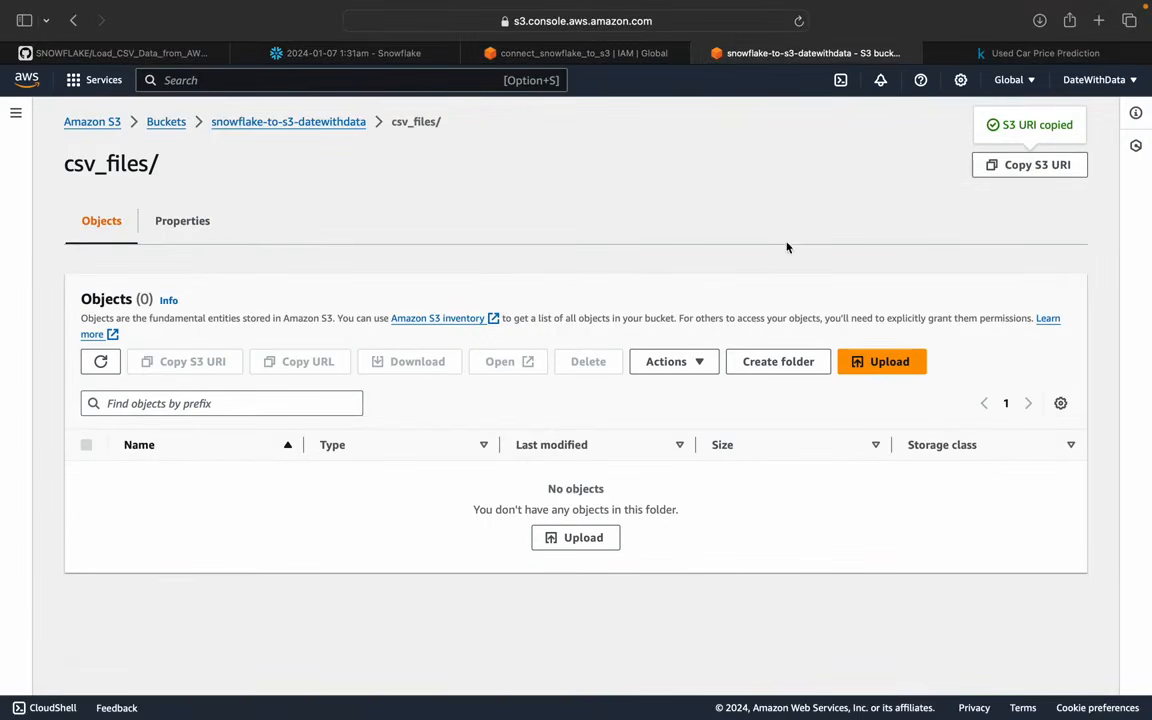
left_click(298, 52)
left_click_drag(506, 326, 385, 327)
key("super+v")
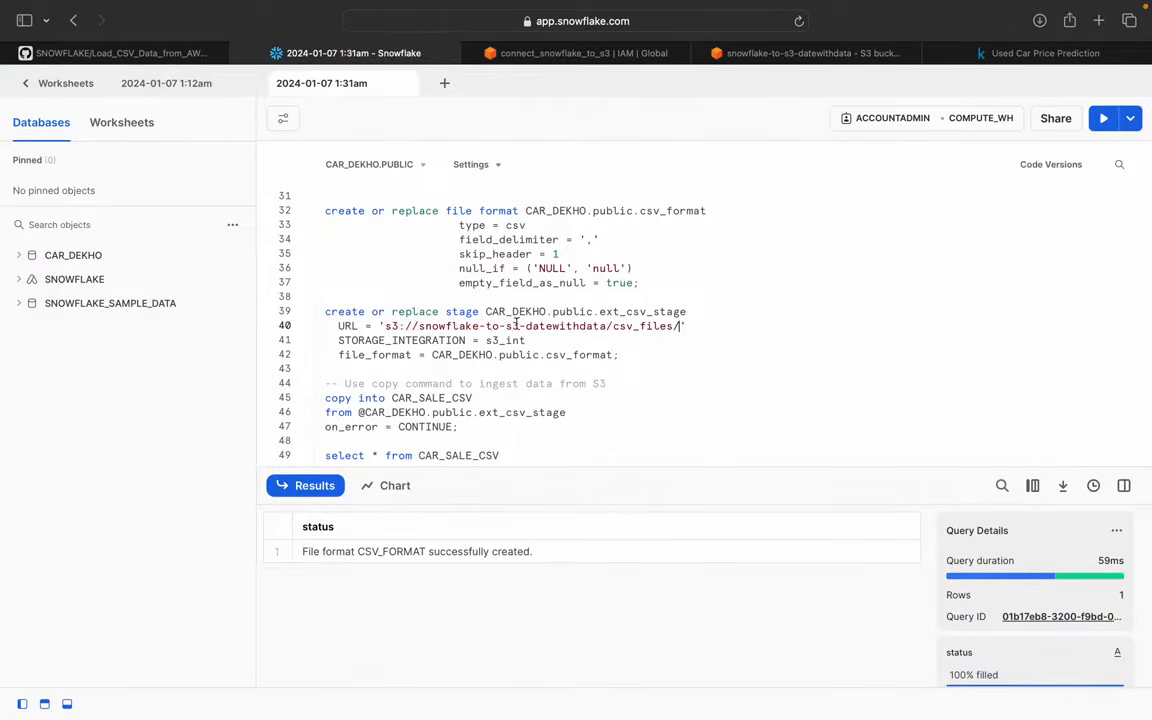
left_click_drag(628, 356, 310, 322)
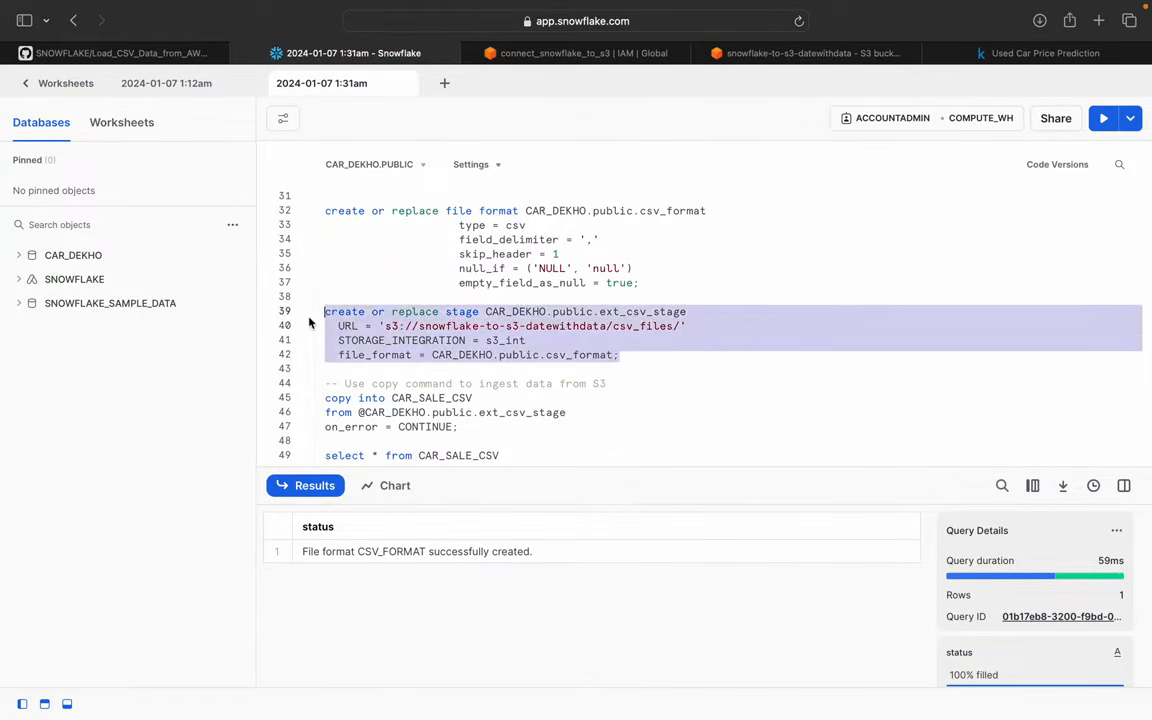
left_click(1103, 118)
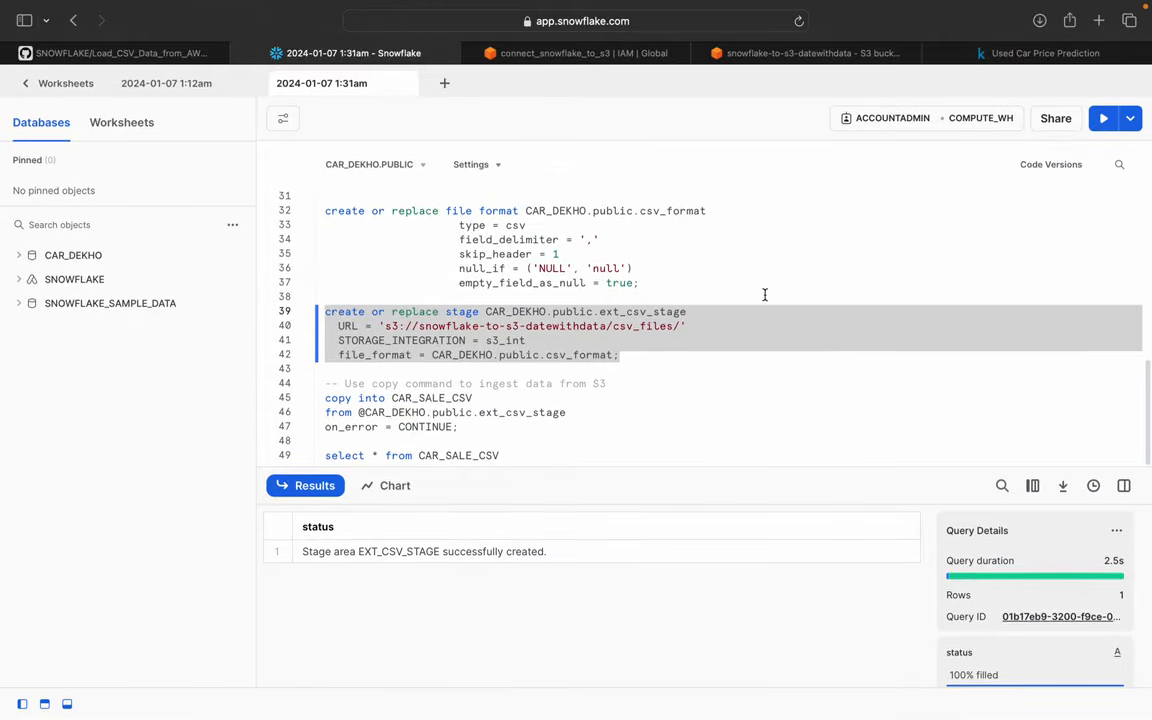
Step: Run the copy into CAR_SALE_CSV statement from ext_csv_stage with on_error = CONTINUE
left_click(457, 432)
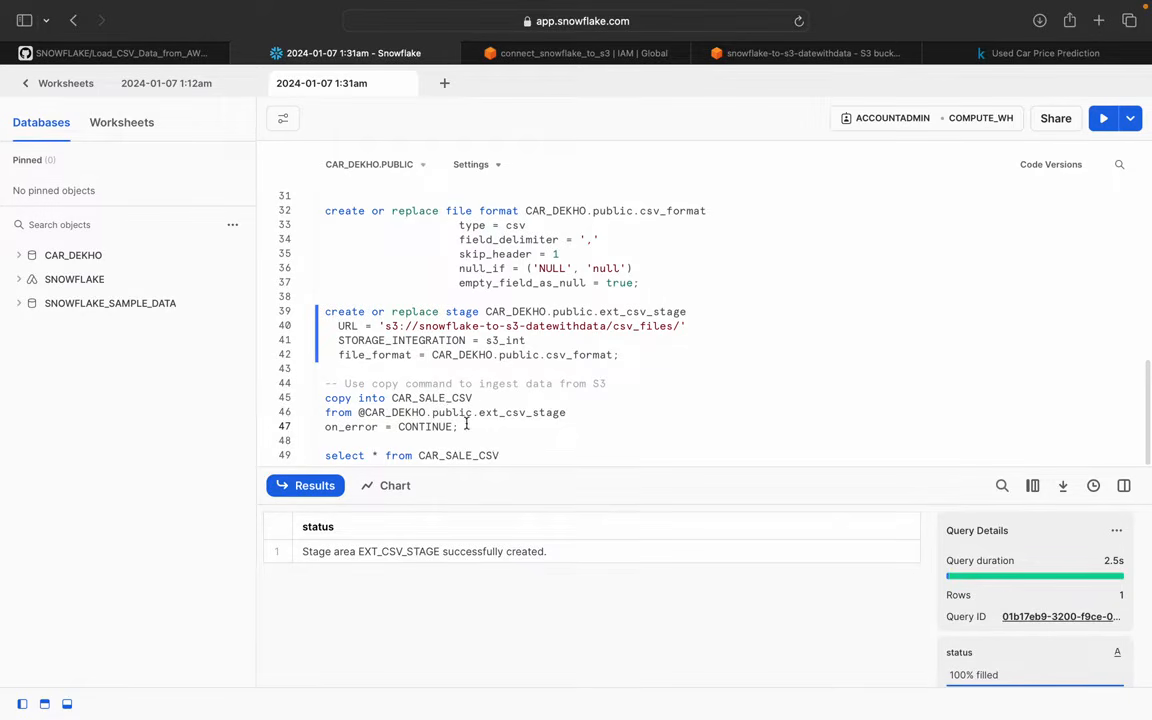
left_click_drag(457, 426, 324, 398)
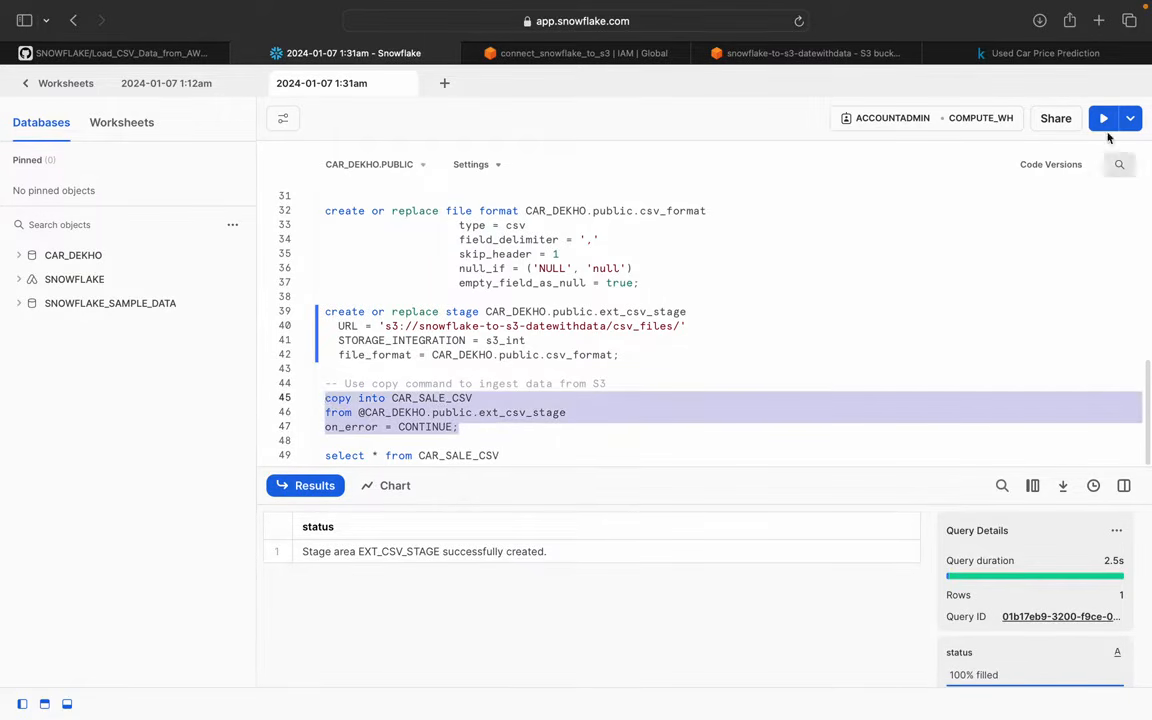
left_click(1103, 119)
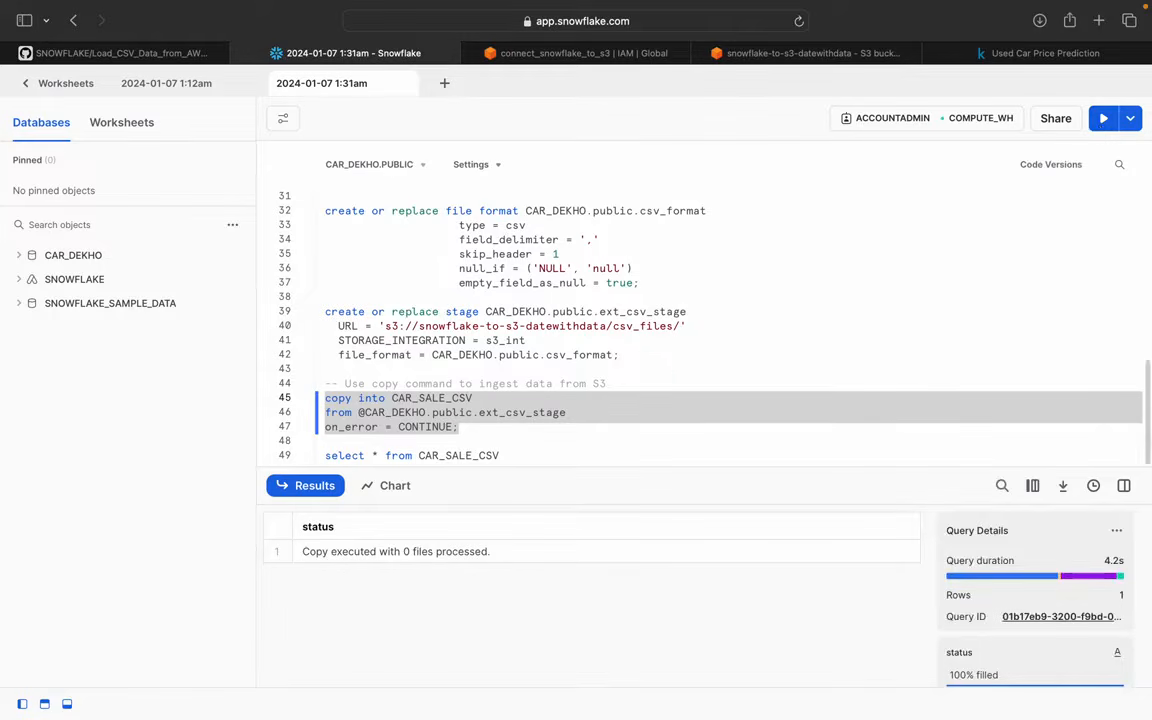
mouse_move(1116, 567)
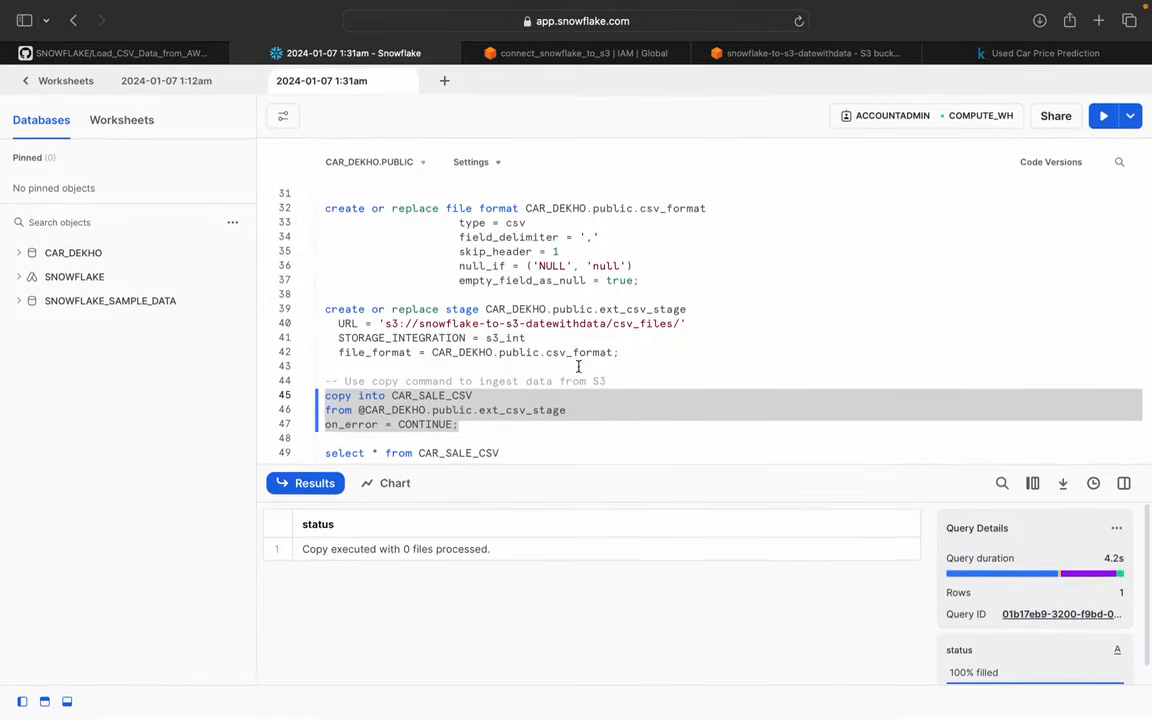
Step: Query all rows of CAR_SALE_CSV to check the table's contents
left_click_drag(505, 455, 296, 455)
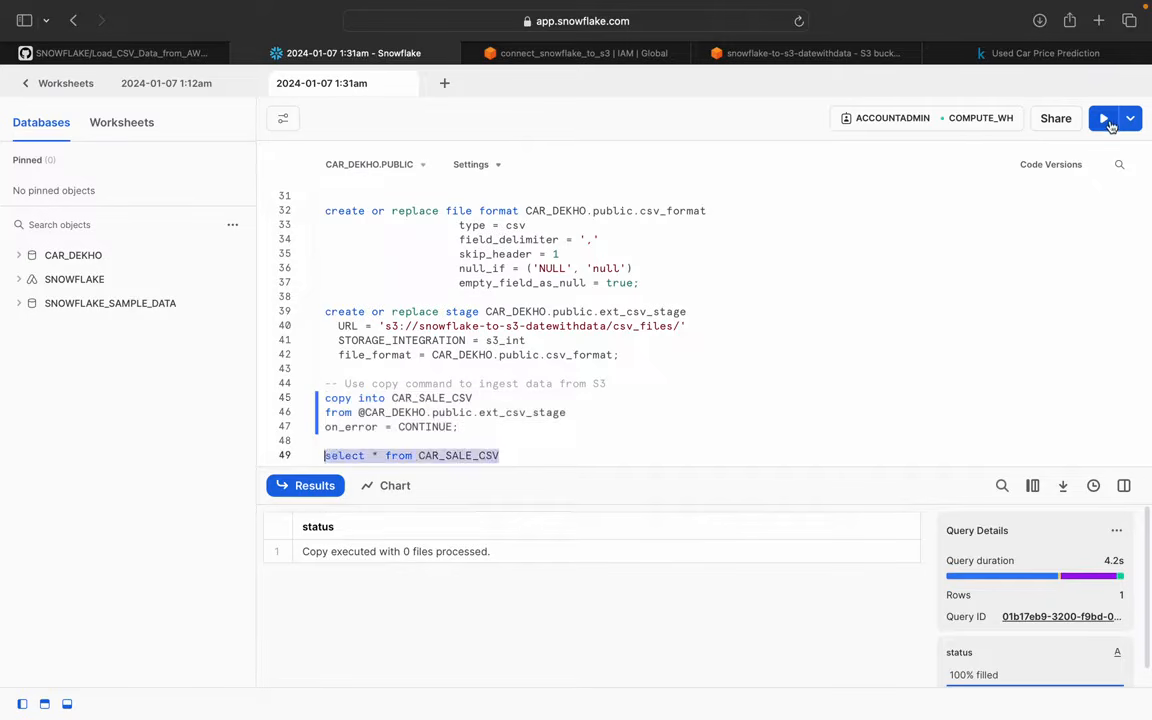
left_click(1105, 119)
left_click(1105, 119)
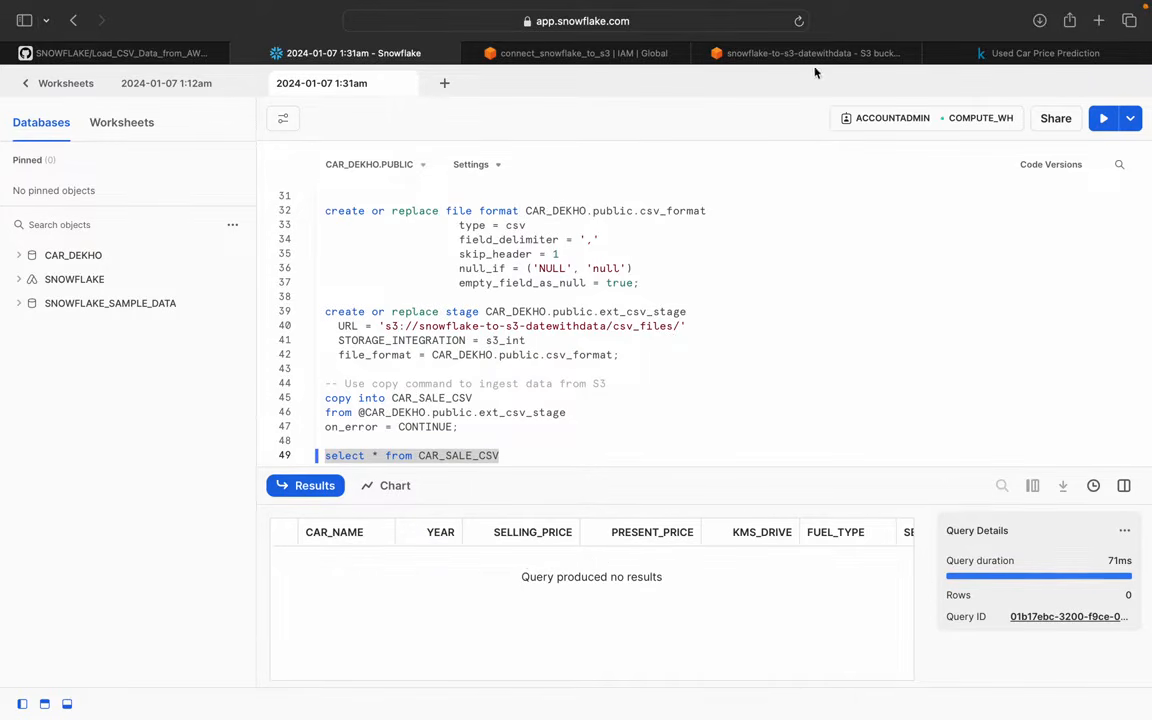
Step: Switch to the AWS S3 console and upload cardekho_data.csv from the data folder to the bucket's csv_files folder
left_click(777, 57)
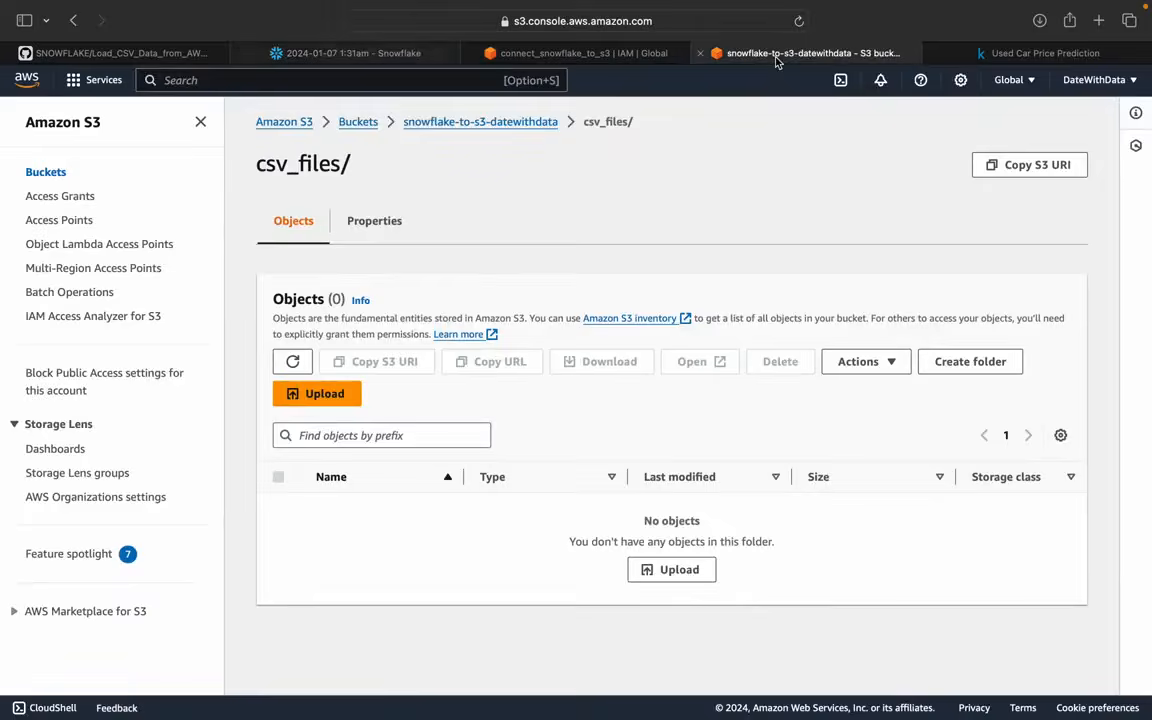
left_click(330, 394)
left_click(532, 334)
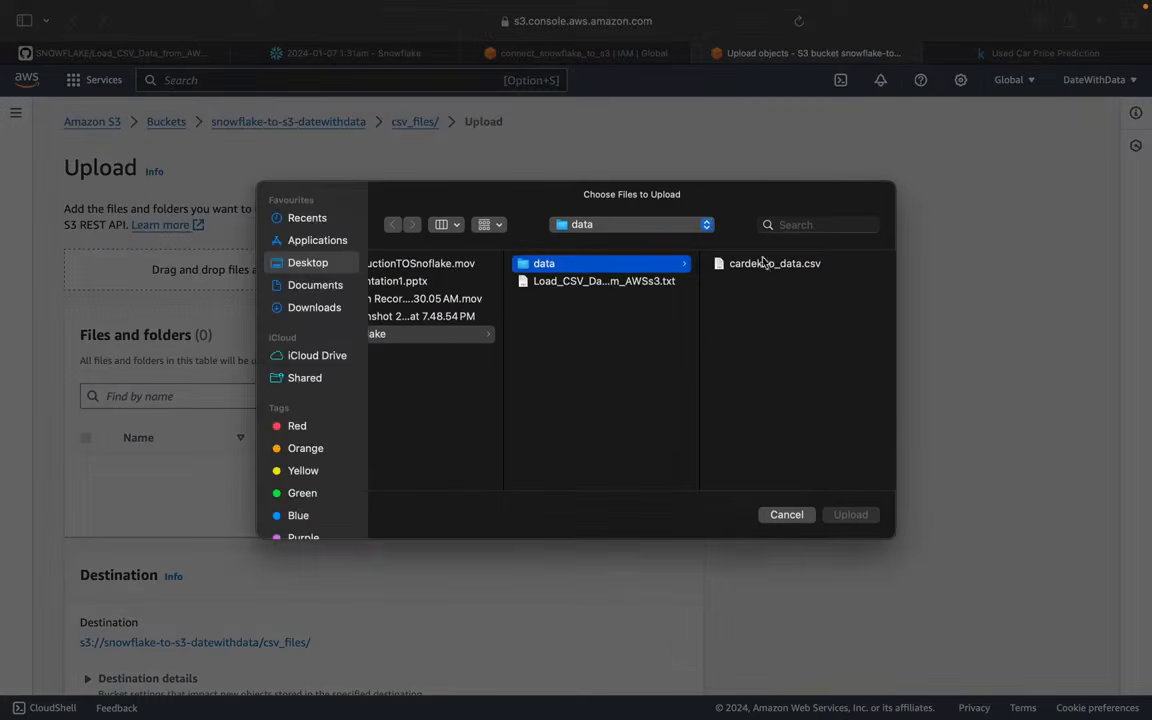
left_click(763, 263)
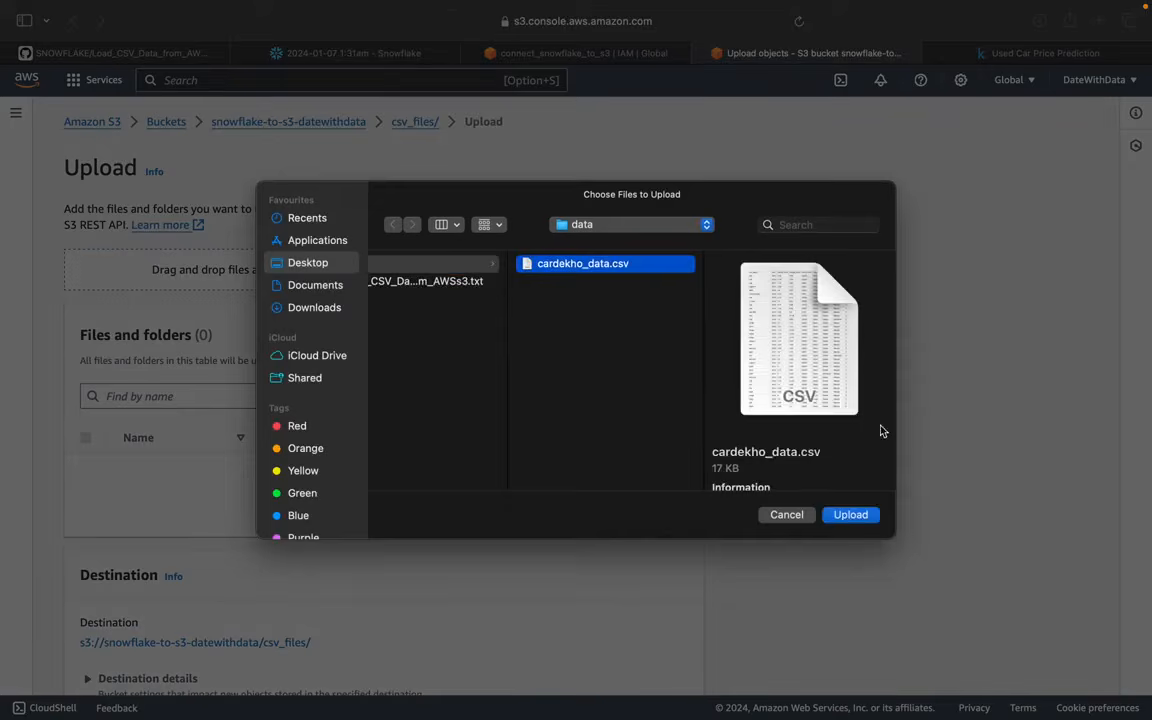
left_click(856, 515)
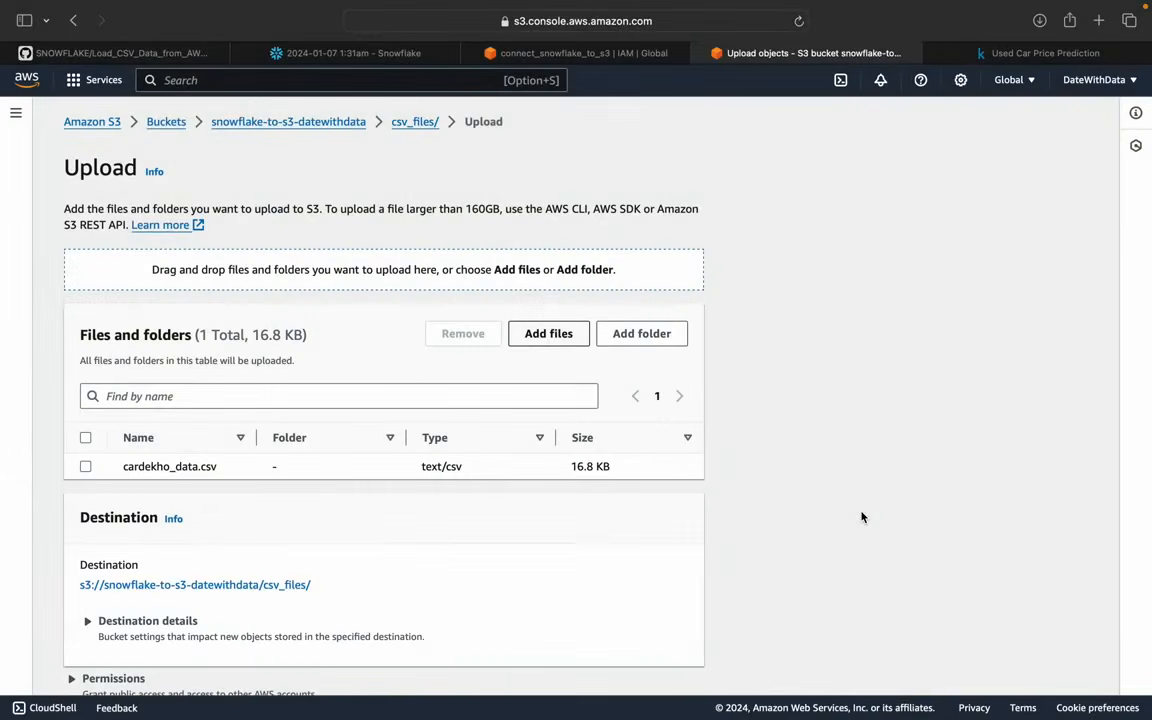
scroll(690, 471, "down", 2)
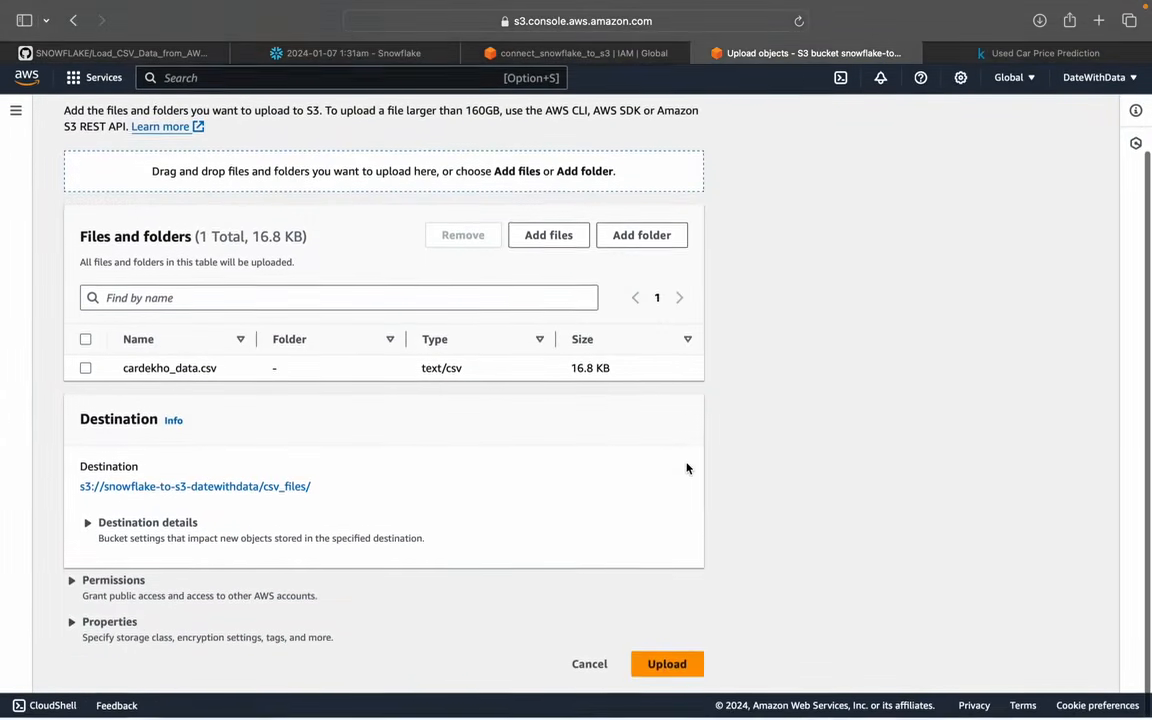
left_click(666, 666)
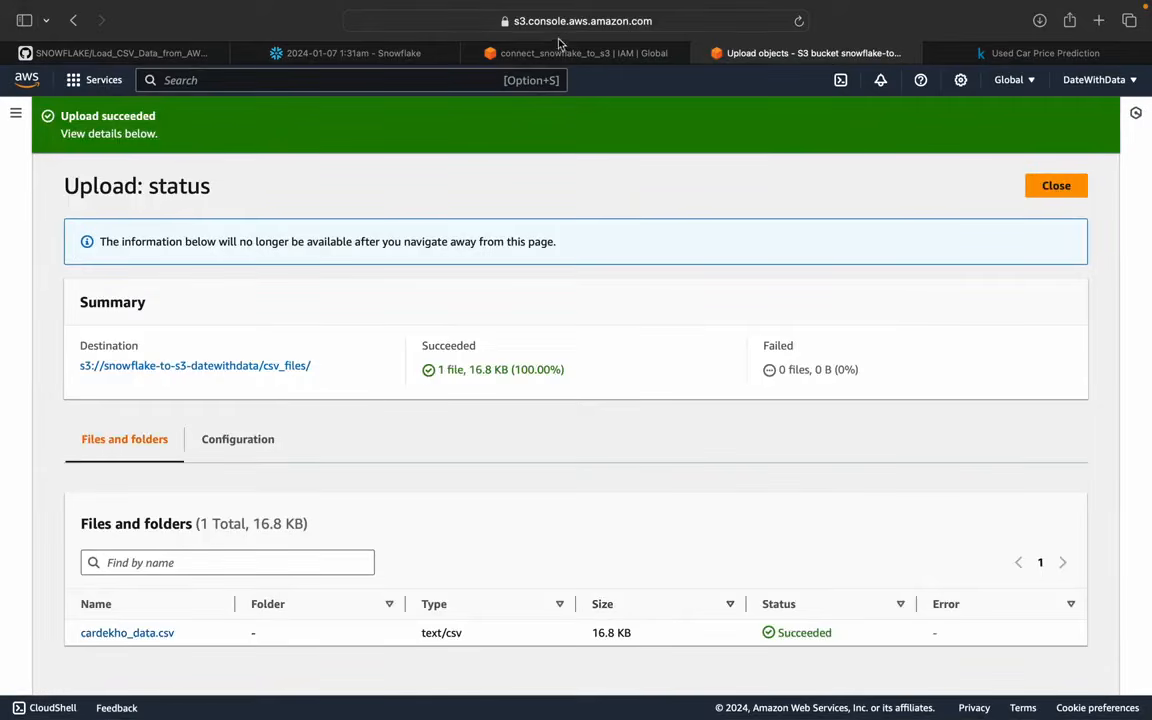
Step: Return to Snowflake and rerun the copy command to load the staged CSV data into CAR_SALE_CSV
left_click(505, 50)
left_click(402, 56)
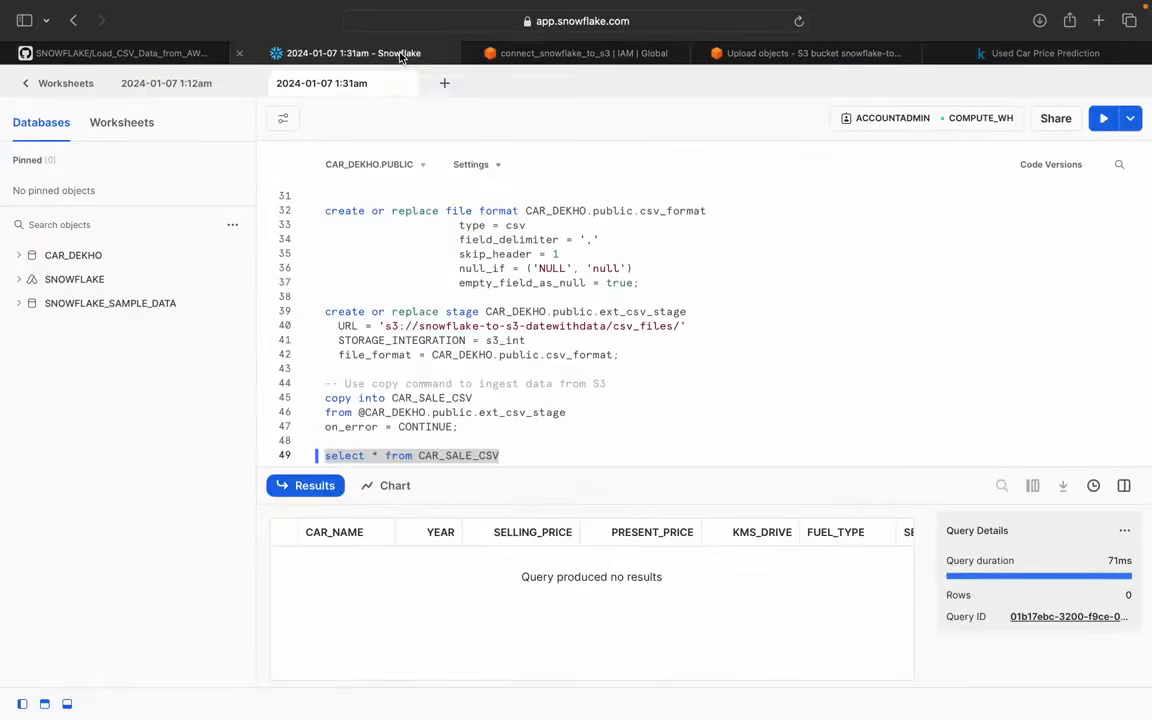
scroll(592, 354, "up", 3)
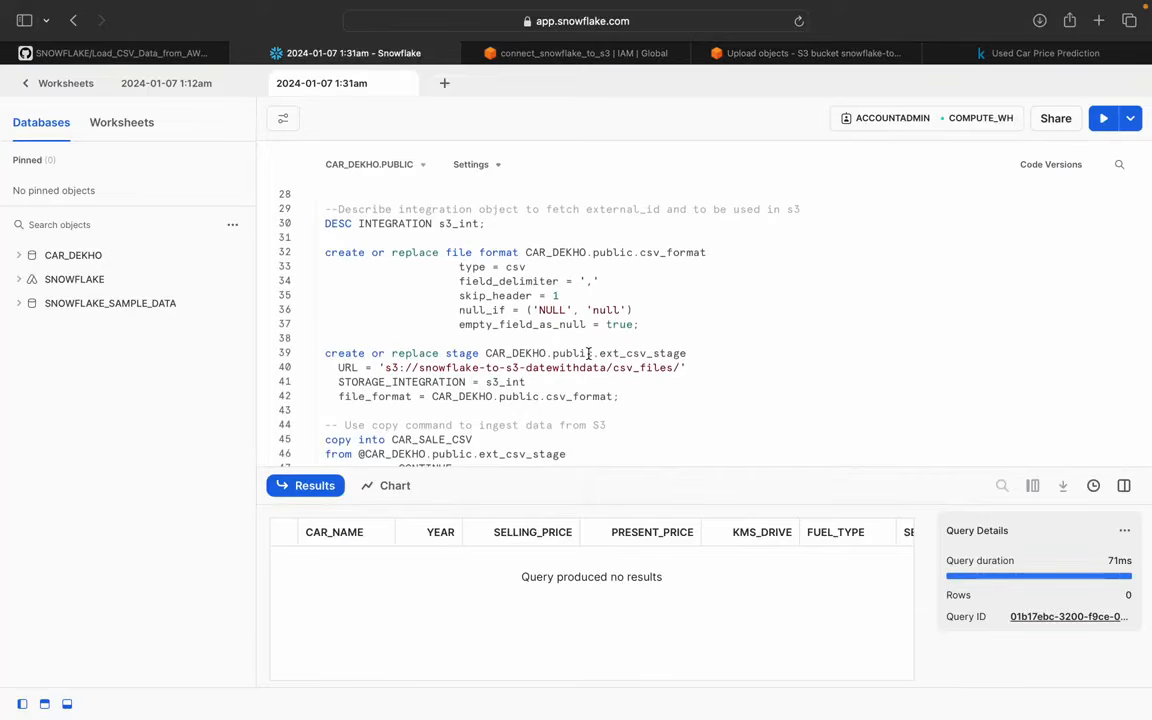
scroll(580, 360, "down", 2)
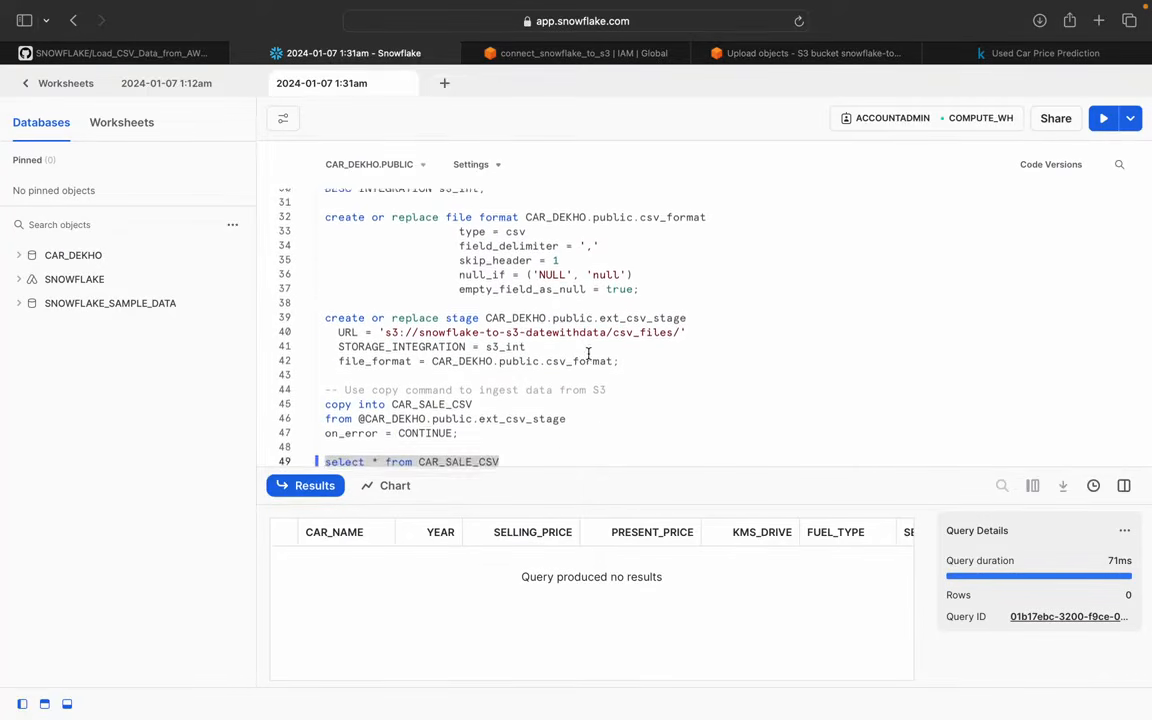
left_click_drag(468, 426, 314, 393)
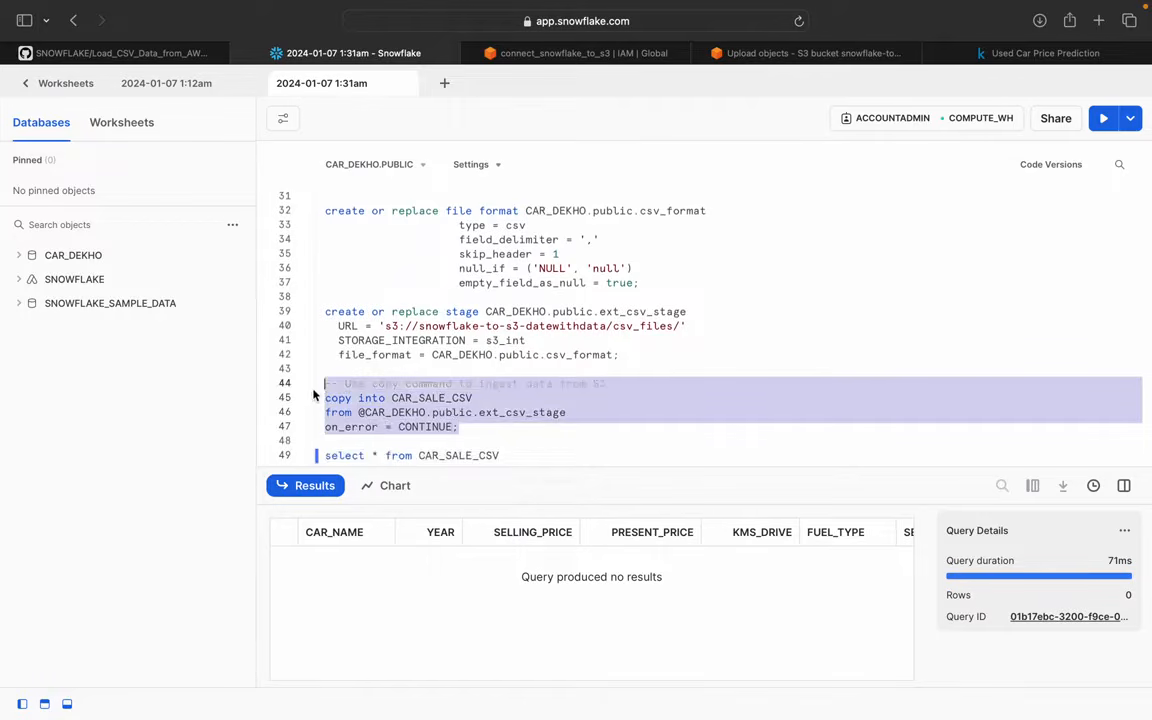
left_click(1103, 118)
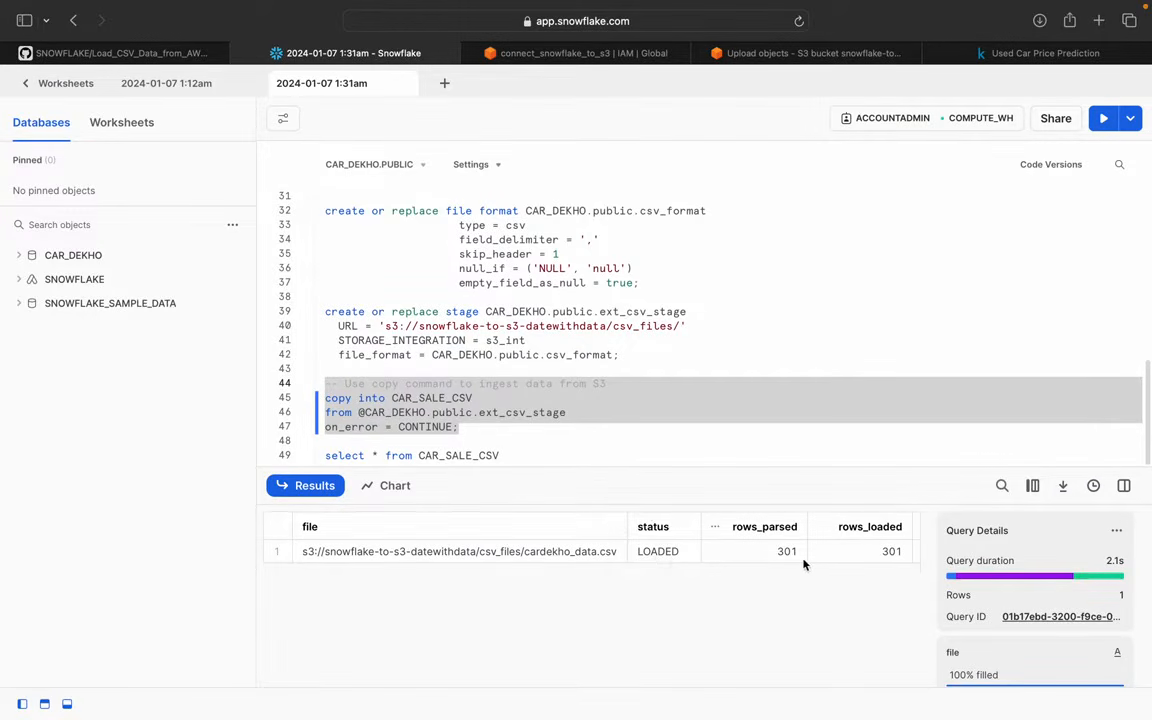
Step: Run select * from CAR_SALE_CSV and examine the loaded car records across all columns
left_click(496, 429)
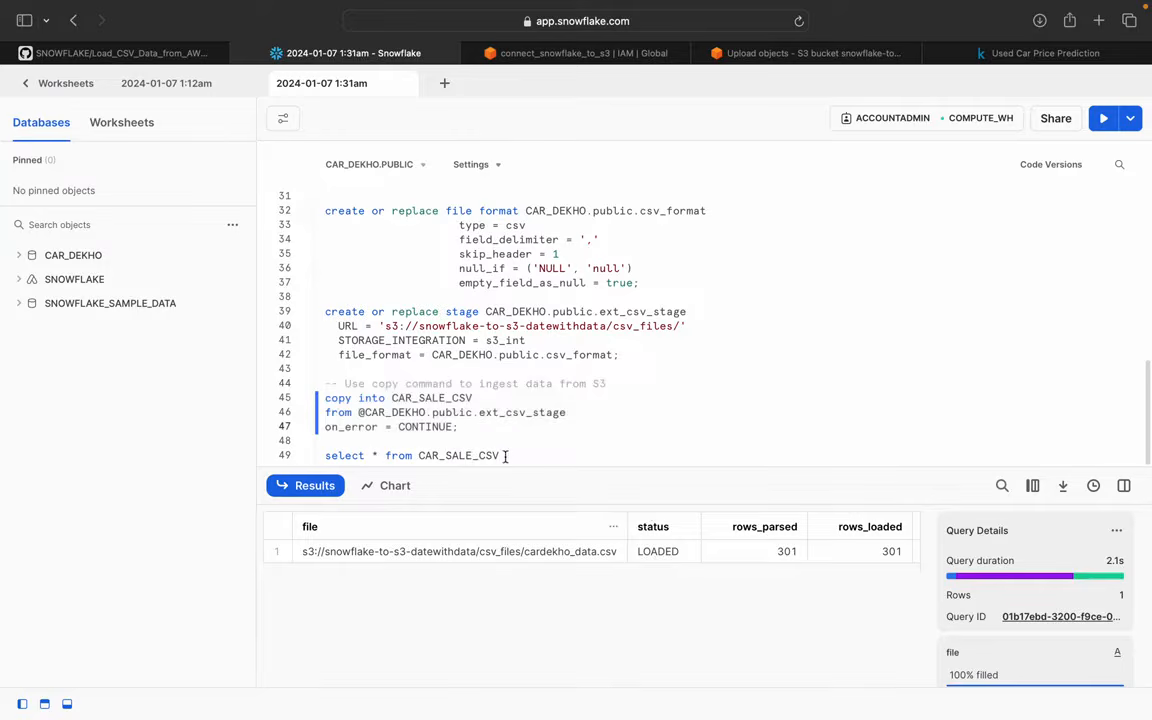
left_click_drag(506, 455, 318, 457)
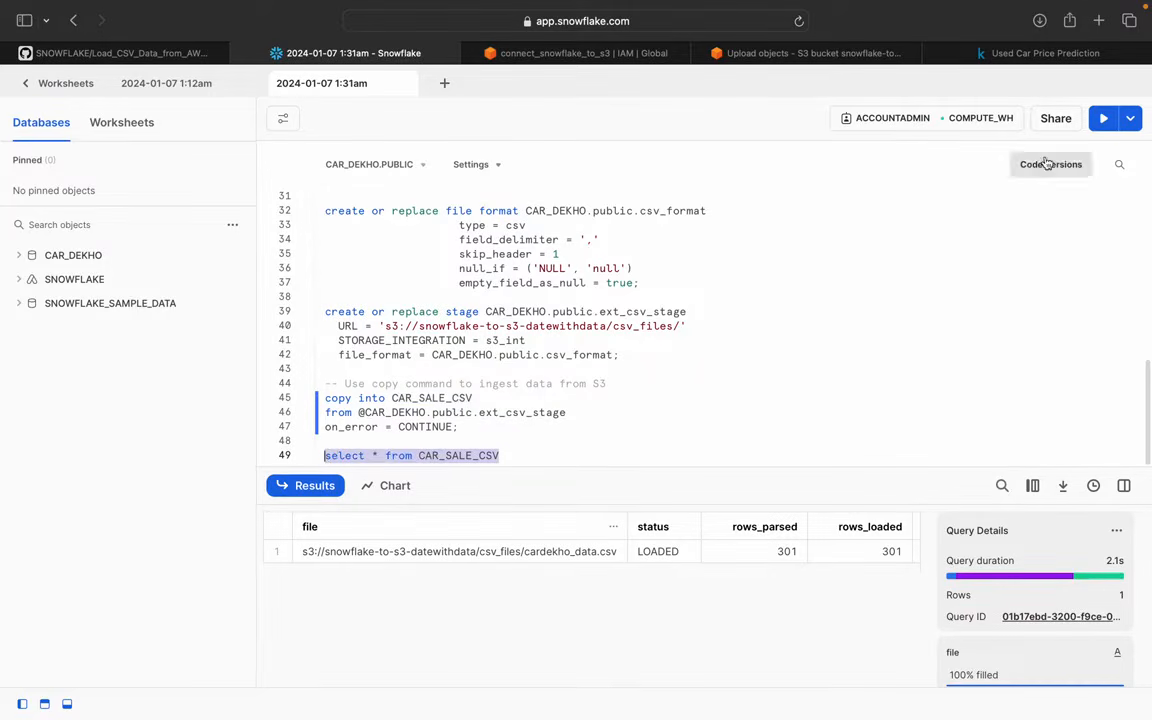
left_click(1103, 119)
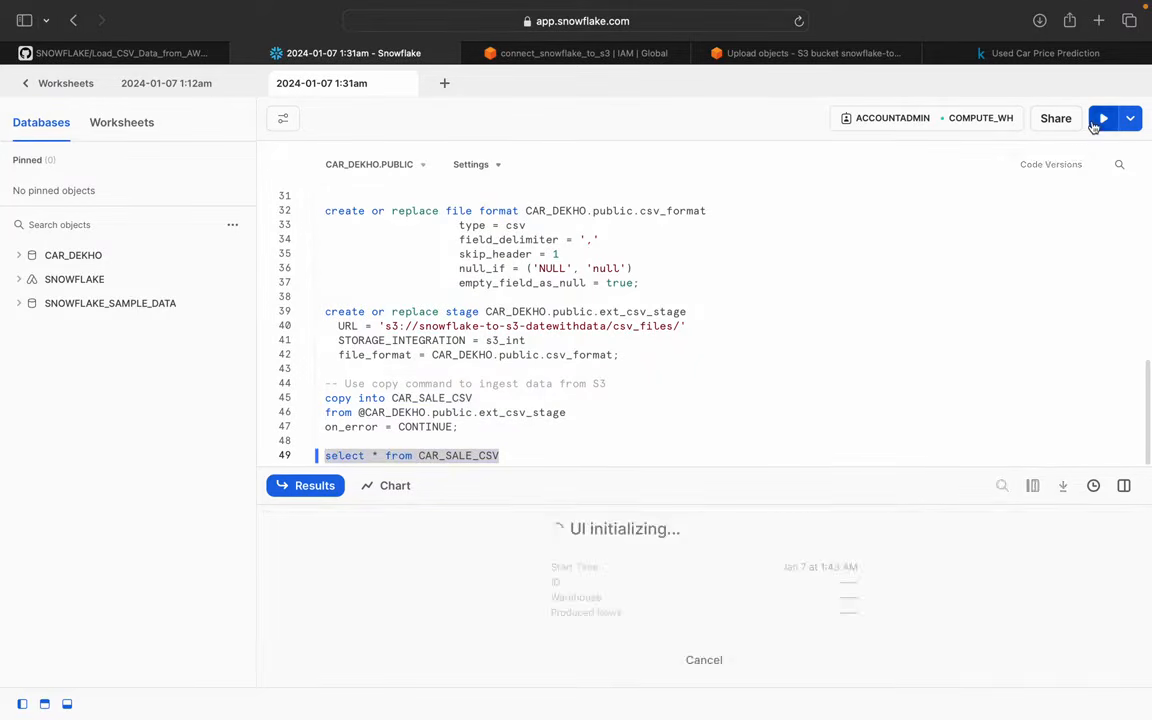
scroll(522, 609, "right", 5)
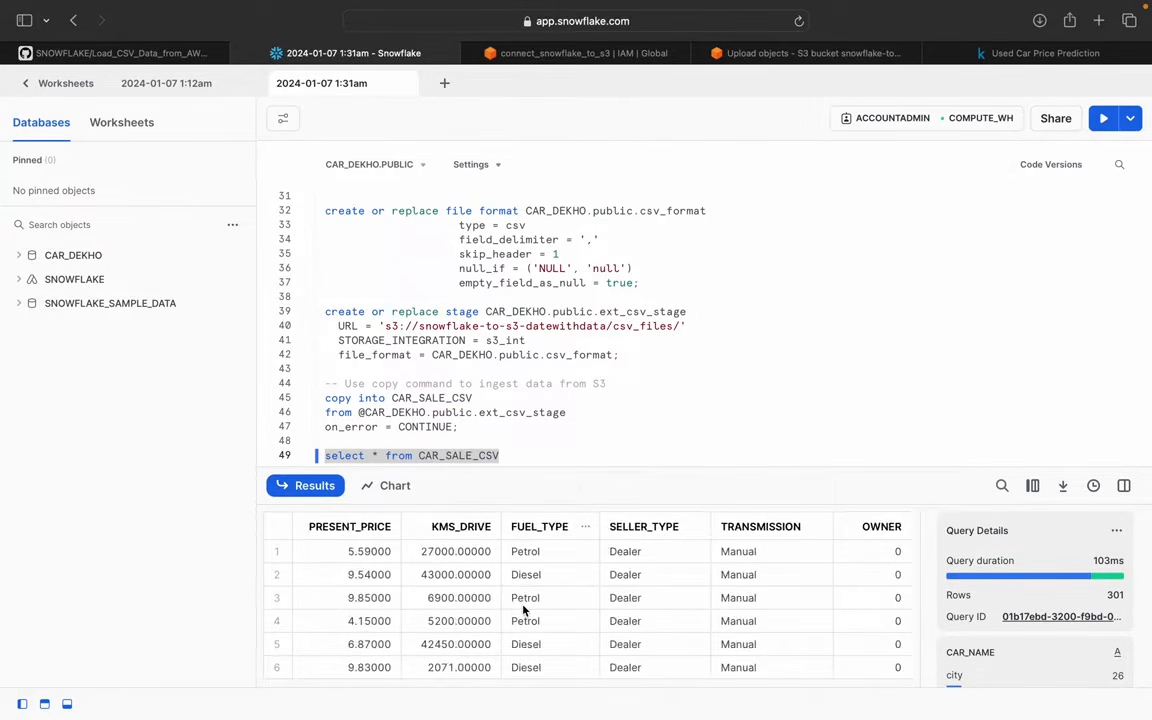
scroll(522, 609, "left", 5)
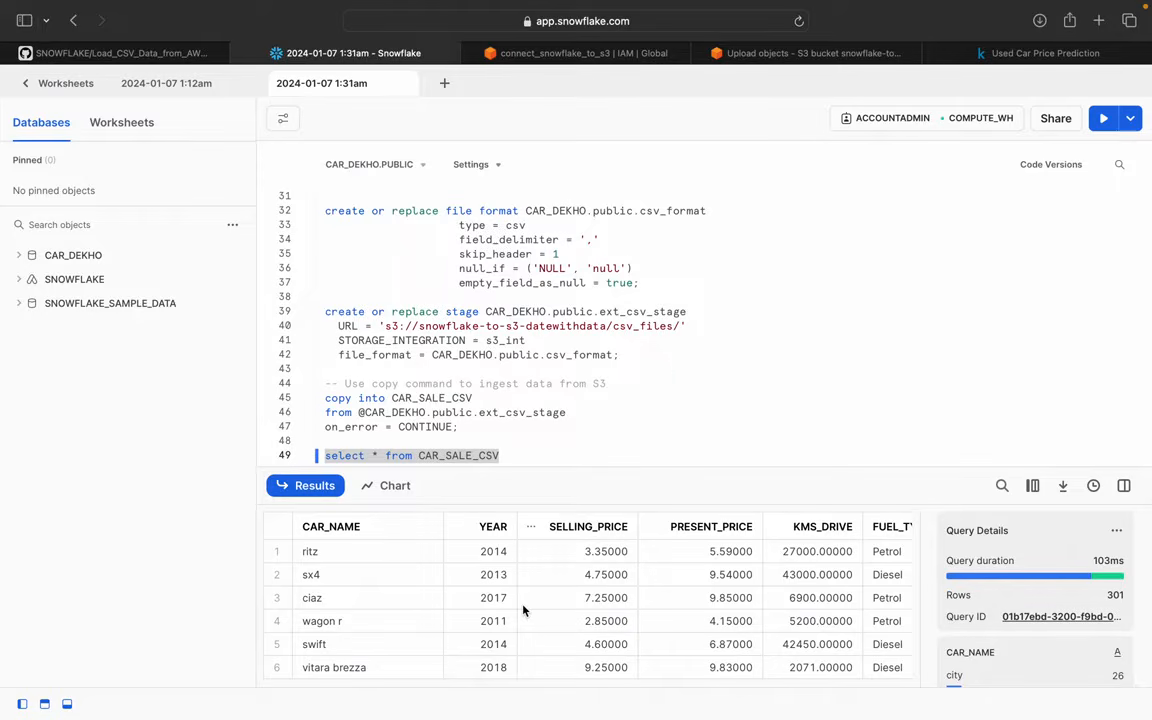
mouse_move(747, 5)
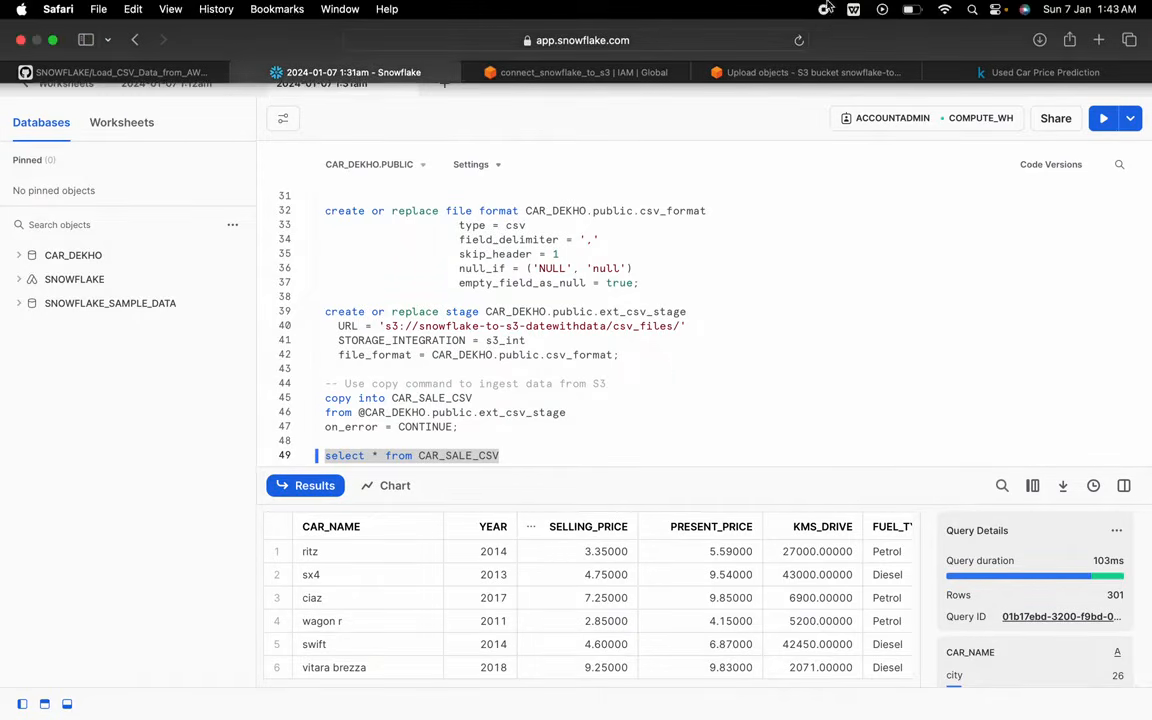